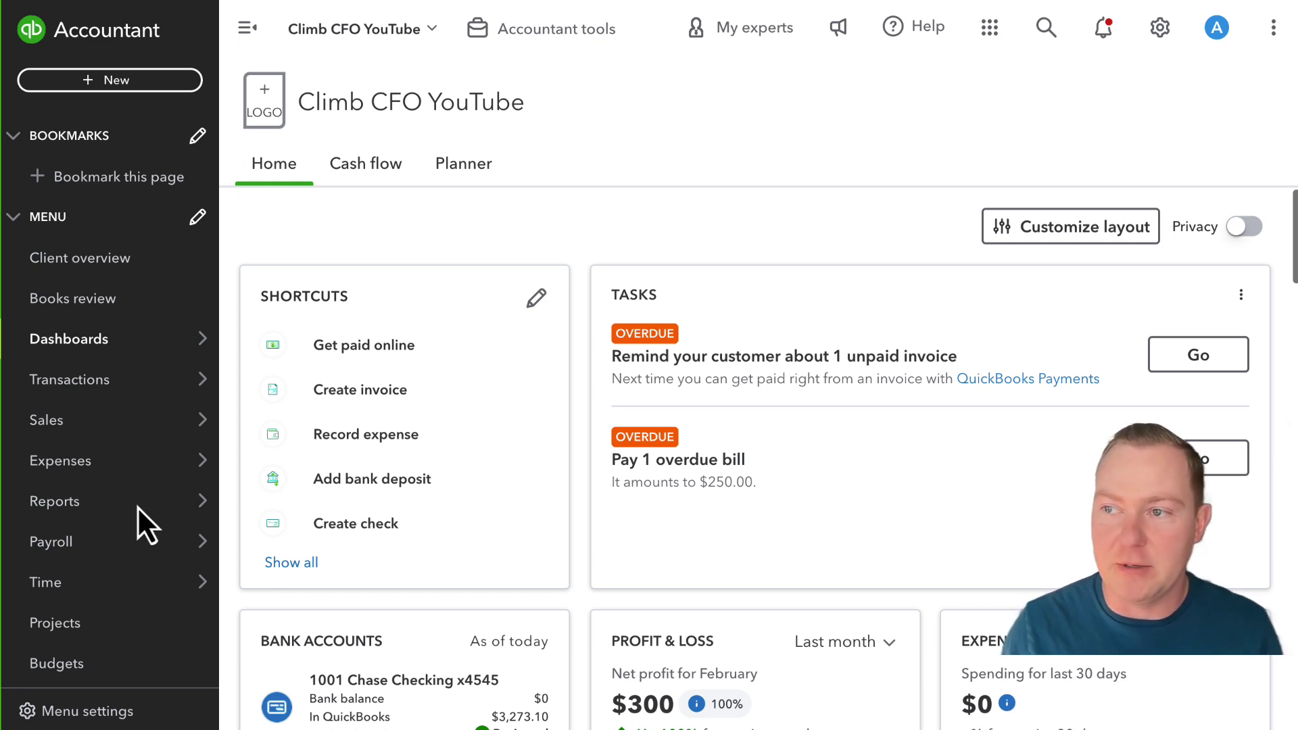
# Open the Balance Sheet for 02/01/2025–02/28/2025 and review its $900.00 accounts receivable.
pyautogui.click(107, 517)
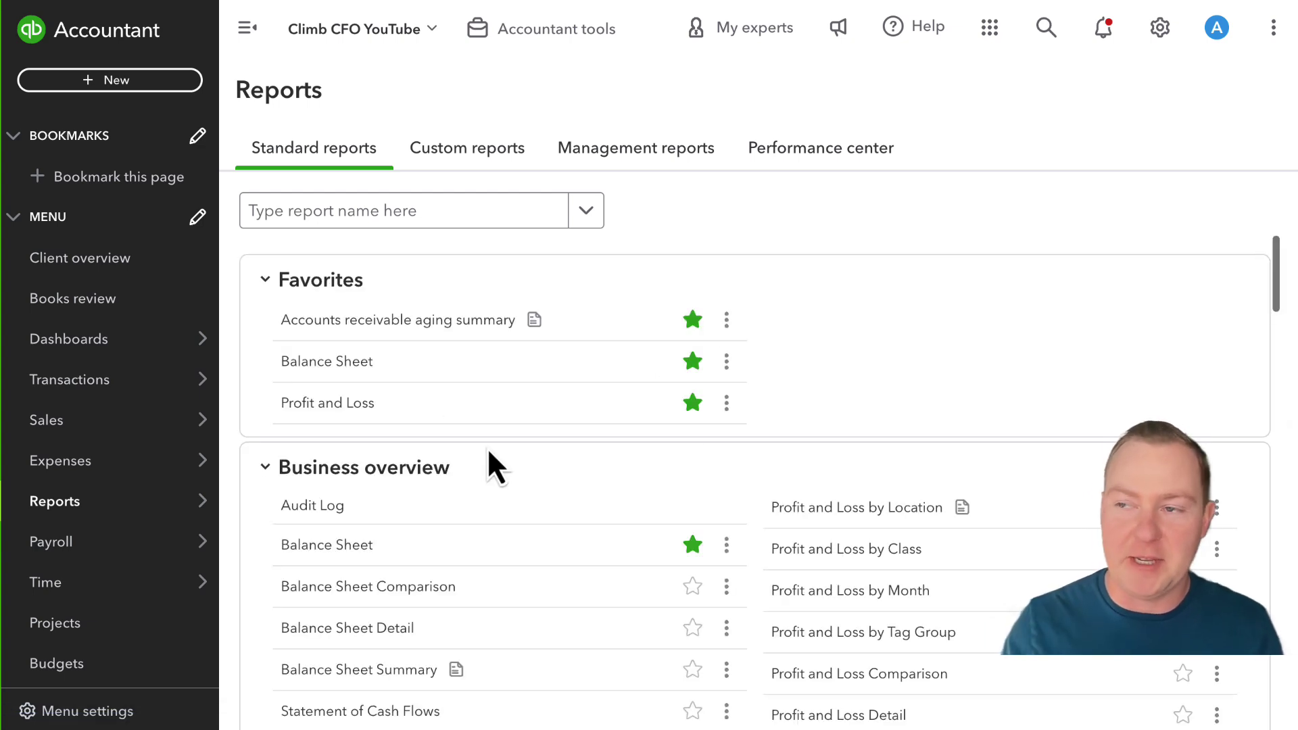
pyautogui.click(327, 364)
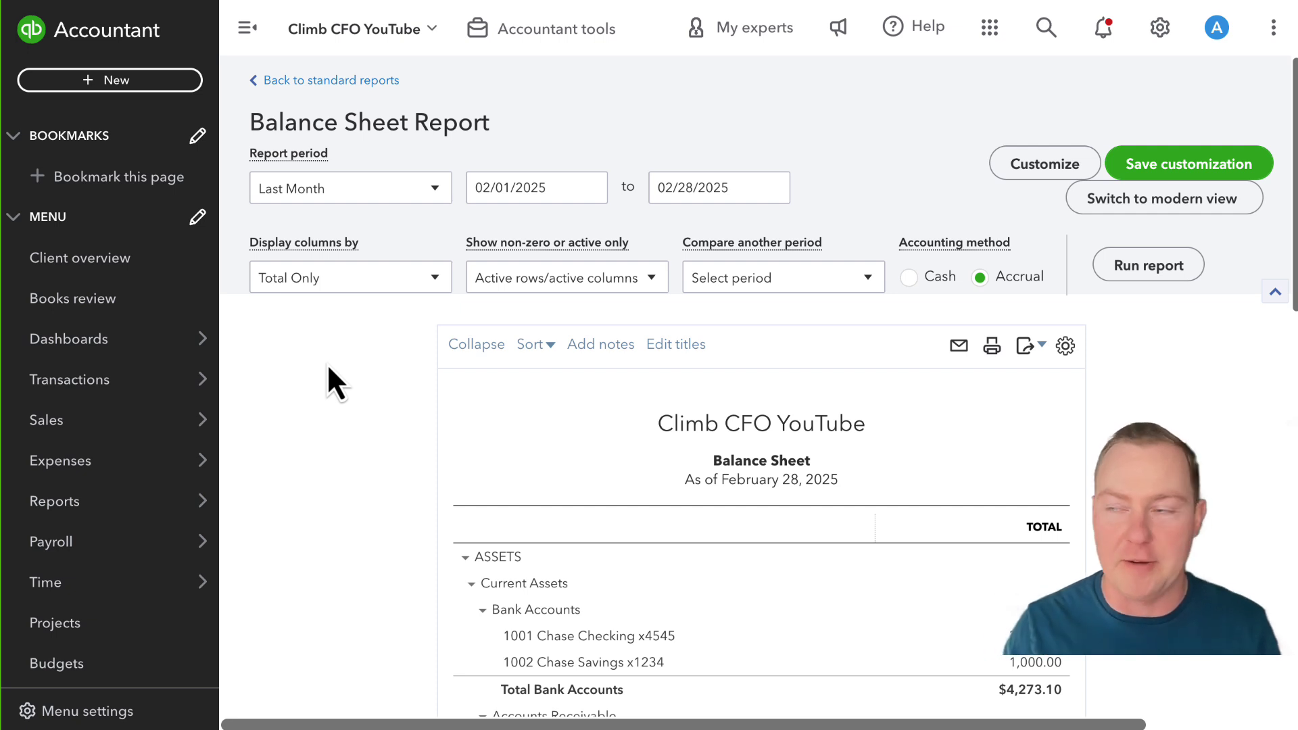
pyautogui.scroll(-2, 1007, 505)
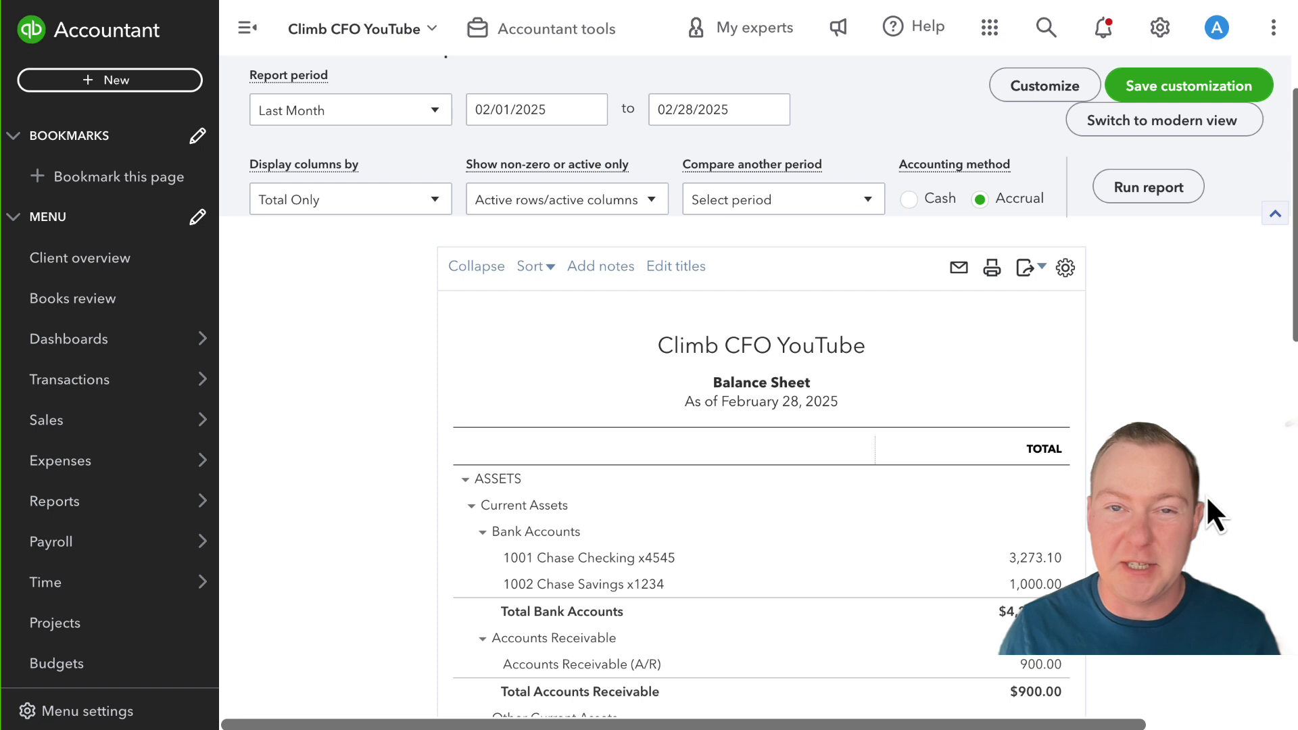
pyautogui.scroll(1, 1204, 501)
pyautogui.scroll(2, 1204, 498)
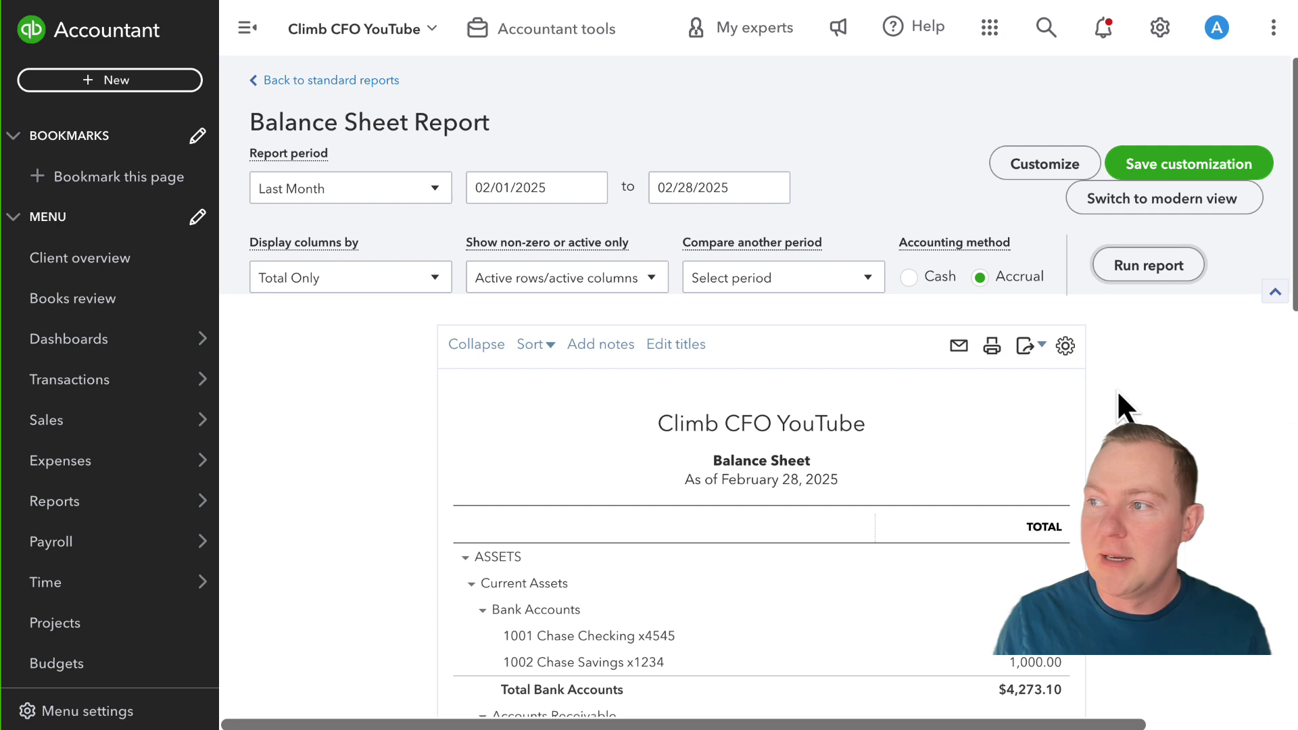
pyautogui.scroll(-1, 1101, 406)
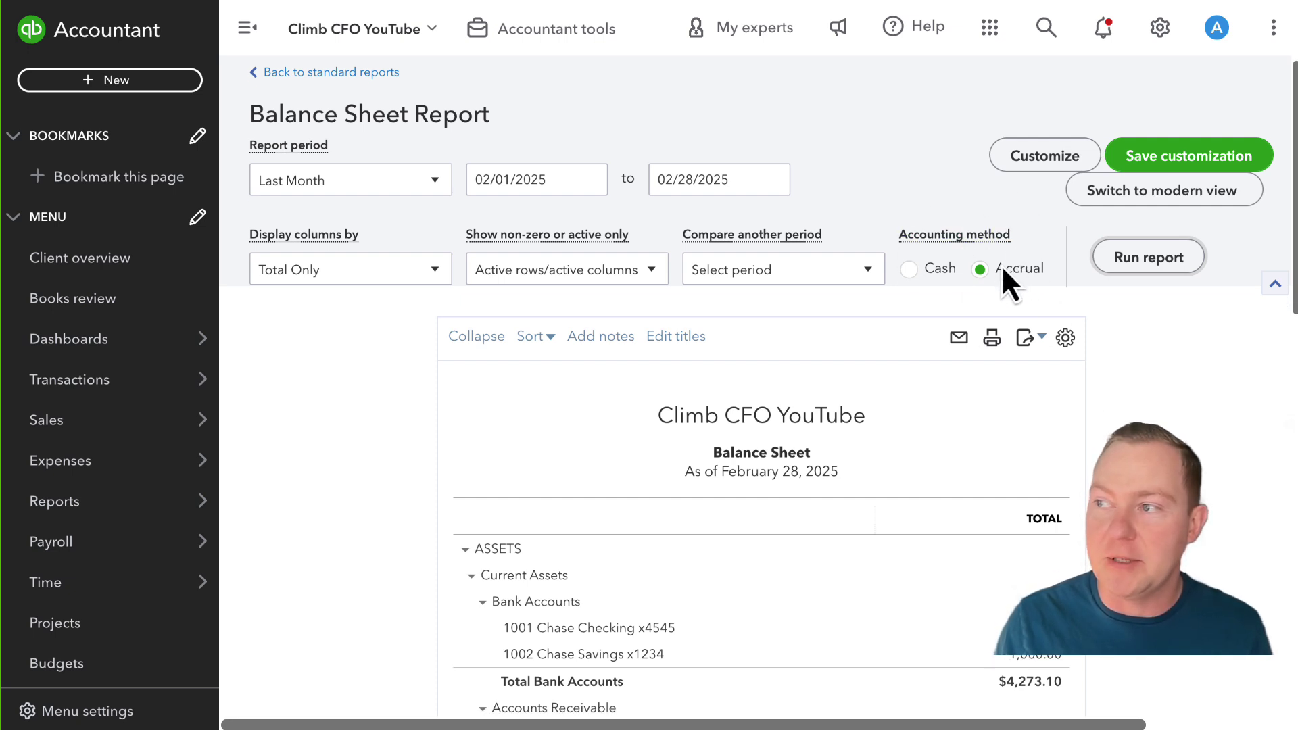
pyautogui.scroll(-1, 1012, 281)
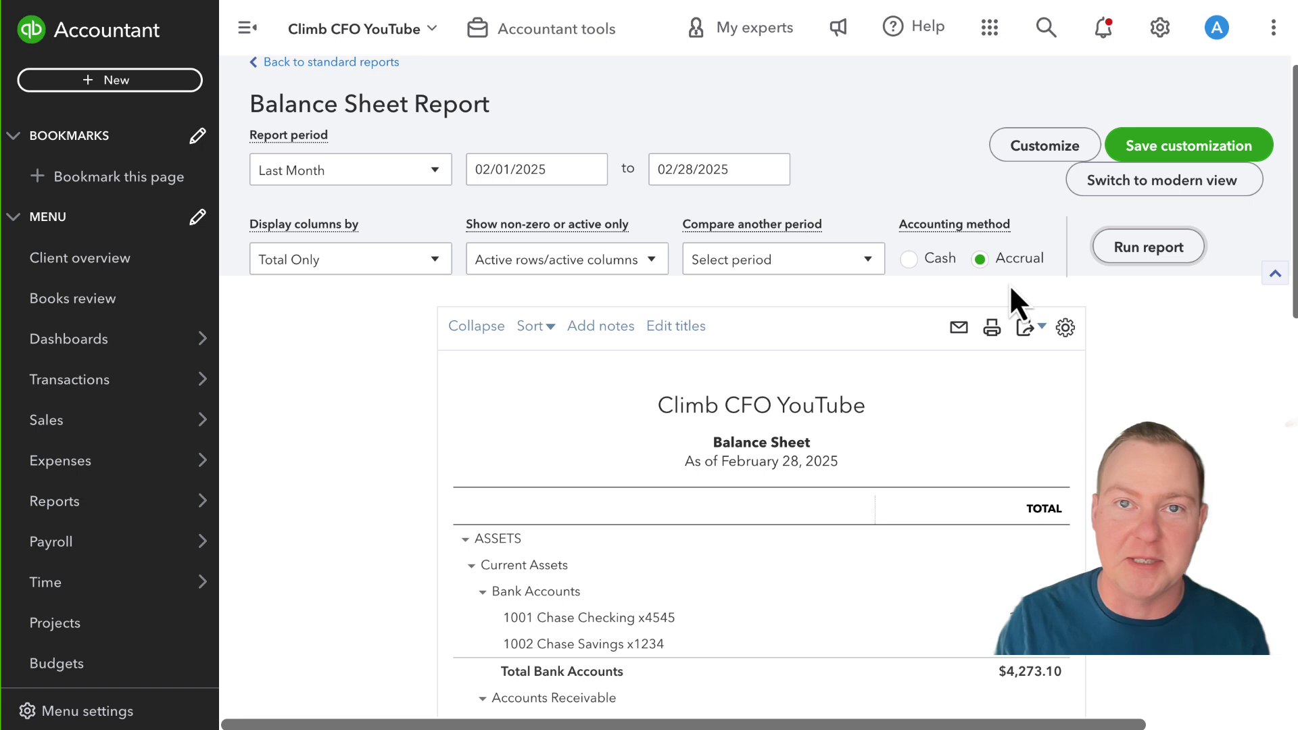
pyautogui.scroll(-1, 1010, 287)
pyautogui.scroll(-3, 1008, 284)
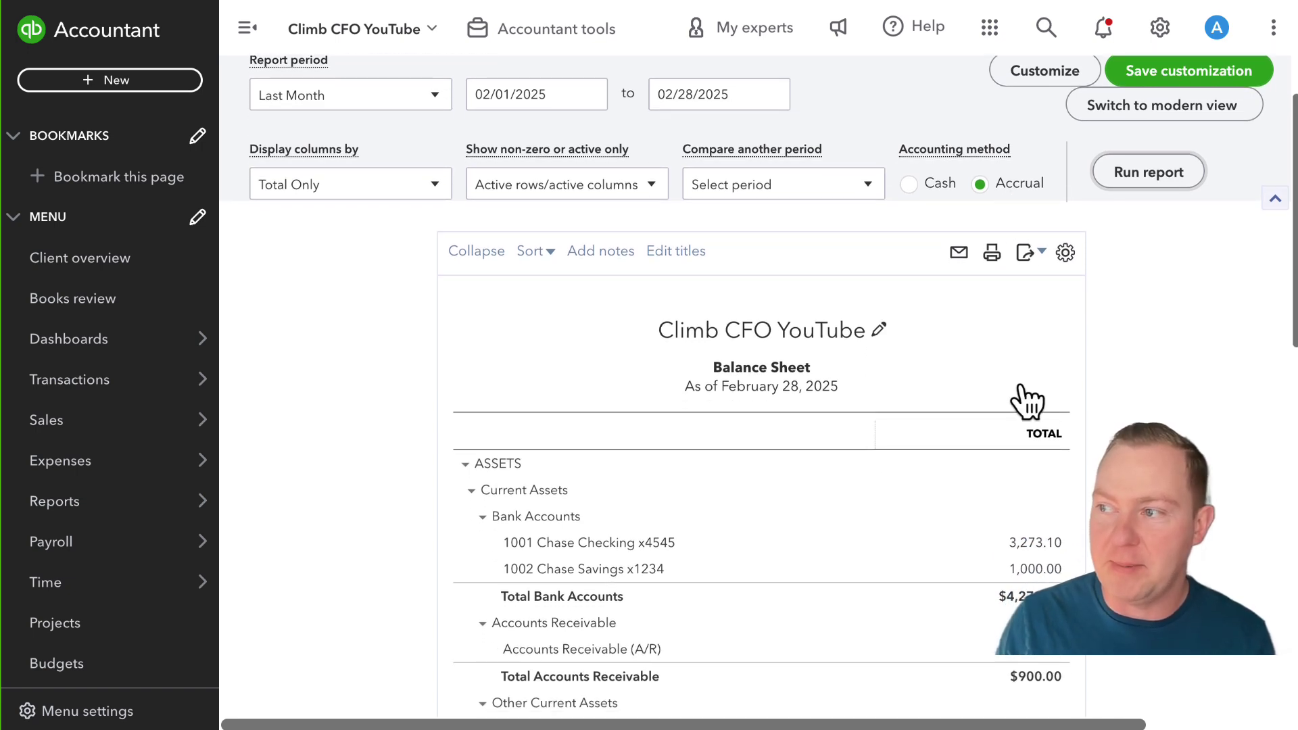
pyautogui.scroll(-4, 1034, 419)
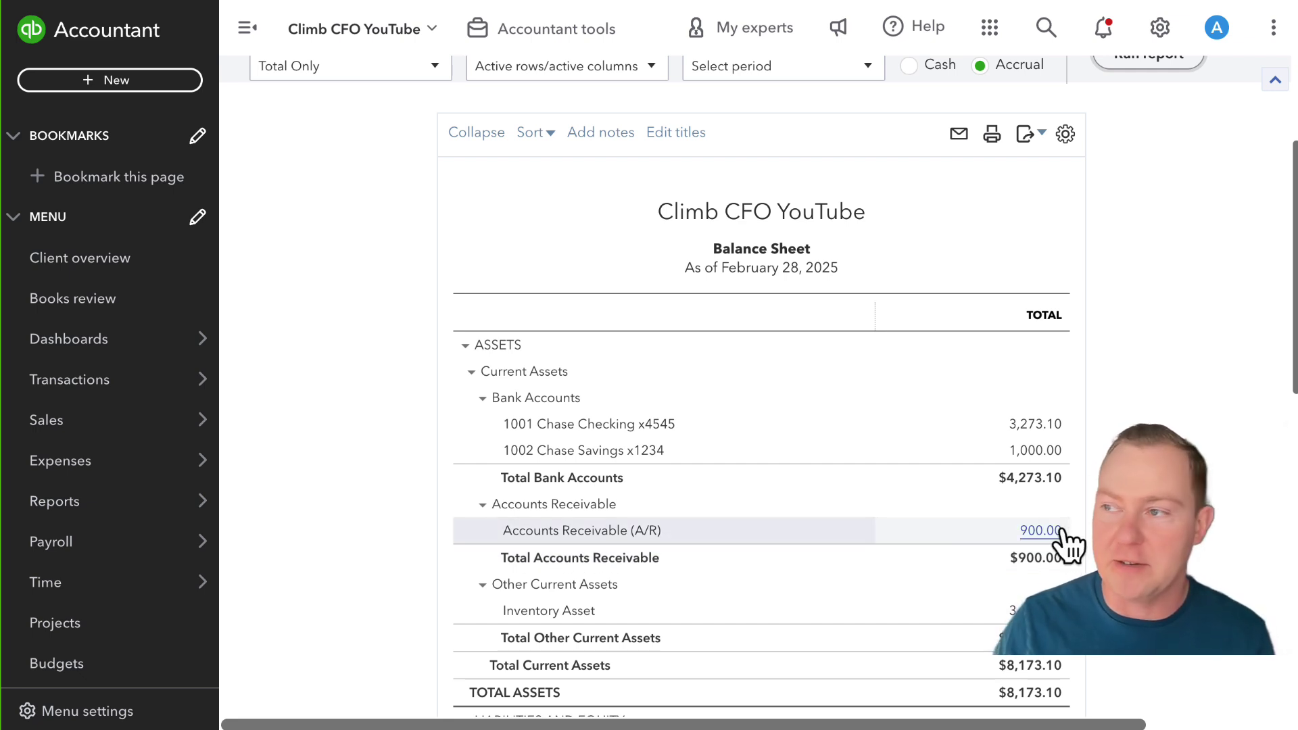
pyautogui.scroll(2, 1067, 540)
# Rerun the February Balance Sheet on cash basis, giving $4,273.10 in bank and $7,273.10 total assets.
pyautogui.click(927, 200)
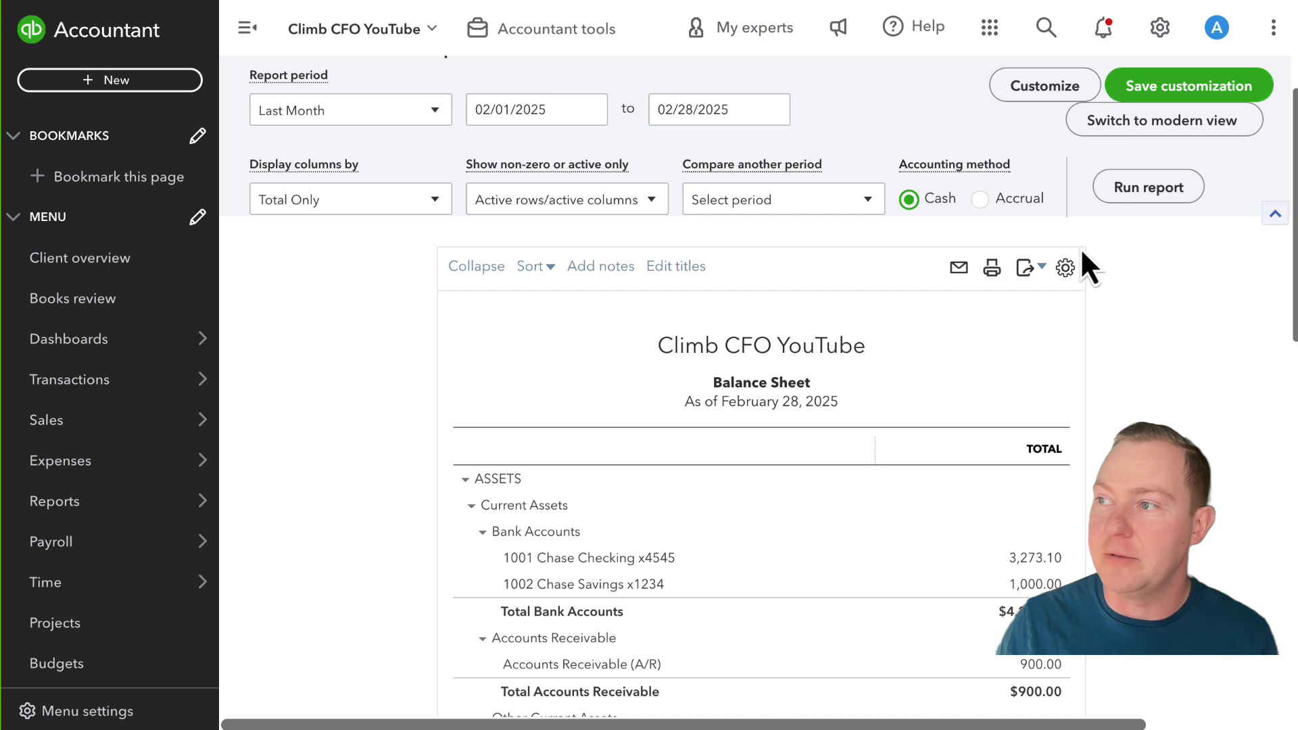
pyautogui.click(1122, 192)
pyautogui.scroll(-3, 1145, 311)
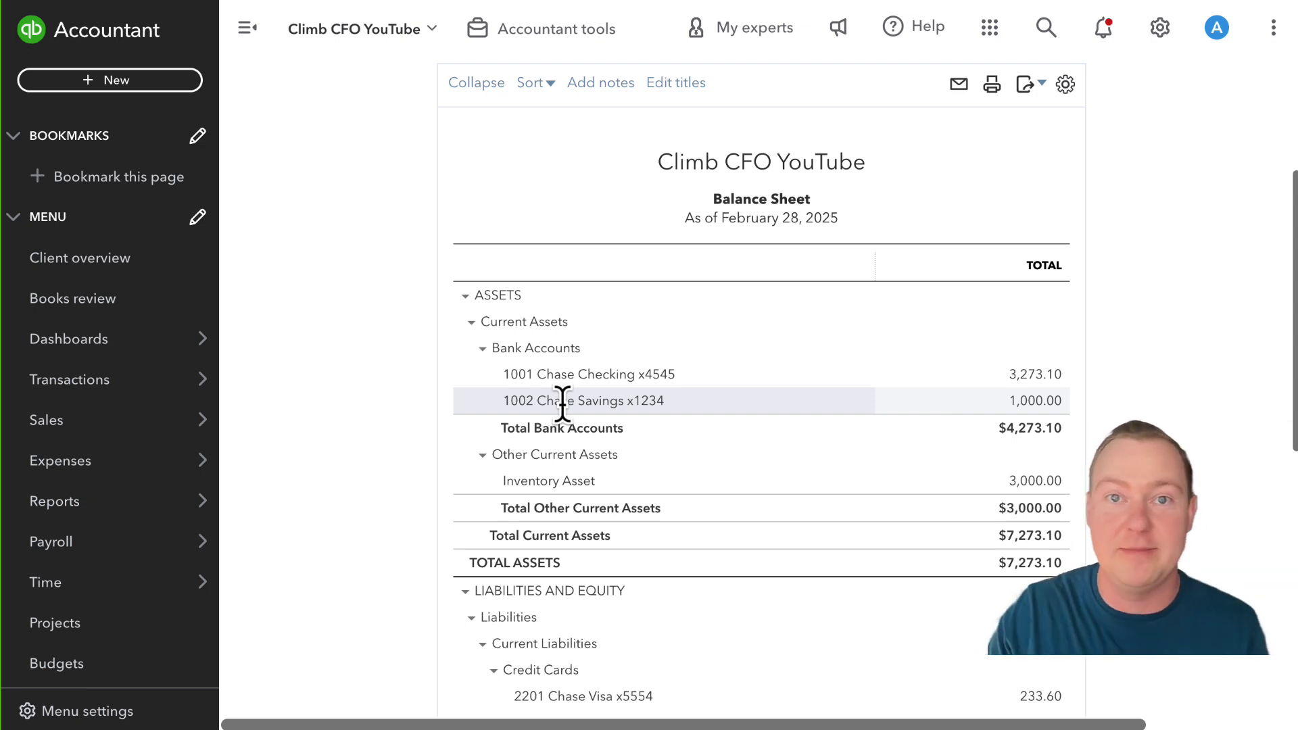
pyautogui.scroll(4, 653, 433)
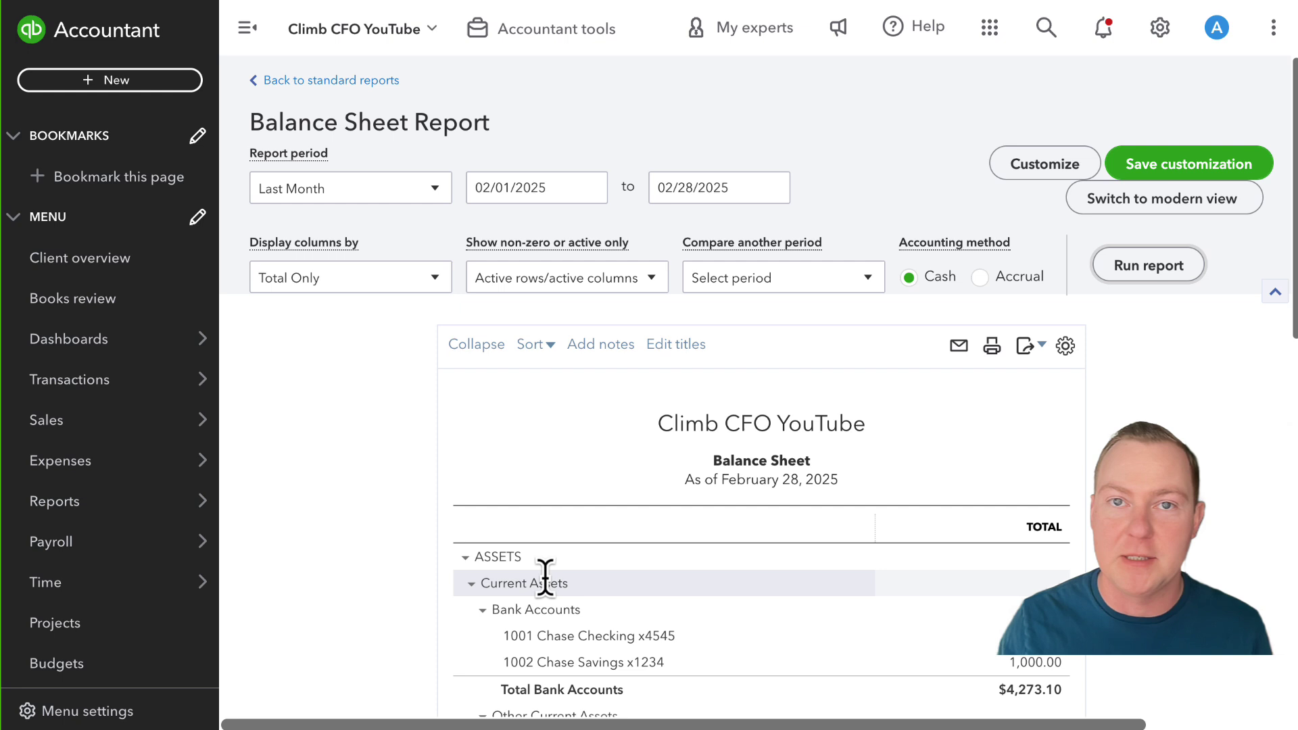
# Start a new Receive Payment and select the customer who has no open invoice.
pyautogui.click(138, 85)
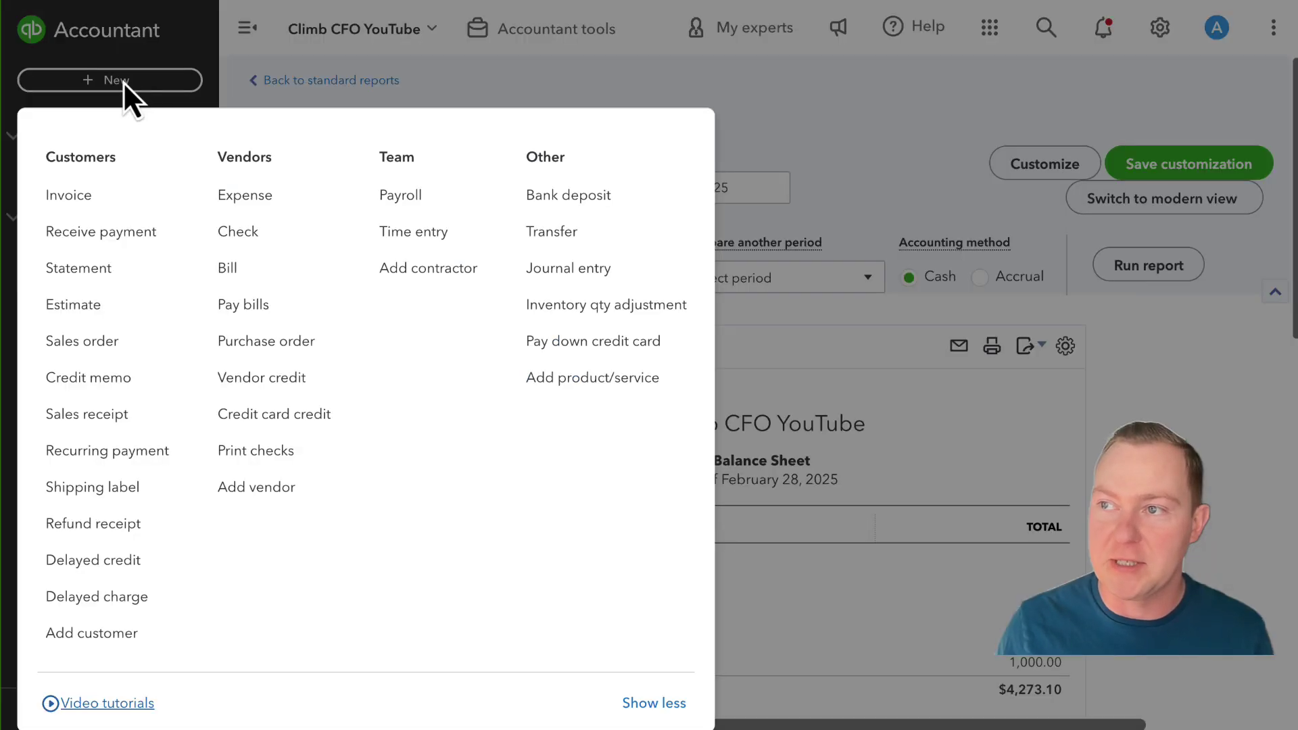
pyautogui.click(116, 232)
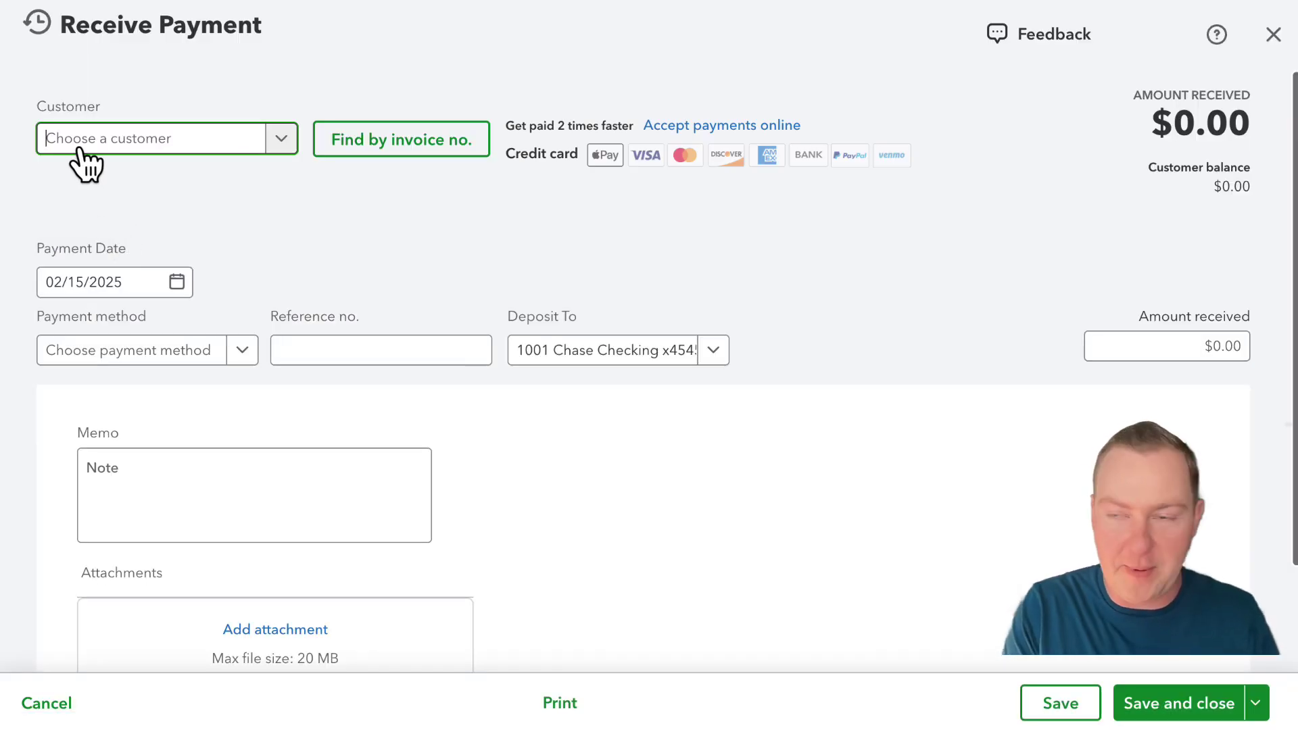
pyautogui.write('elen')
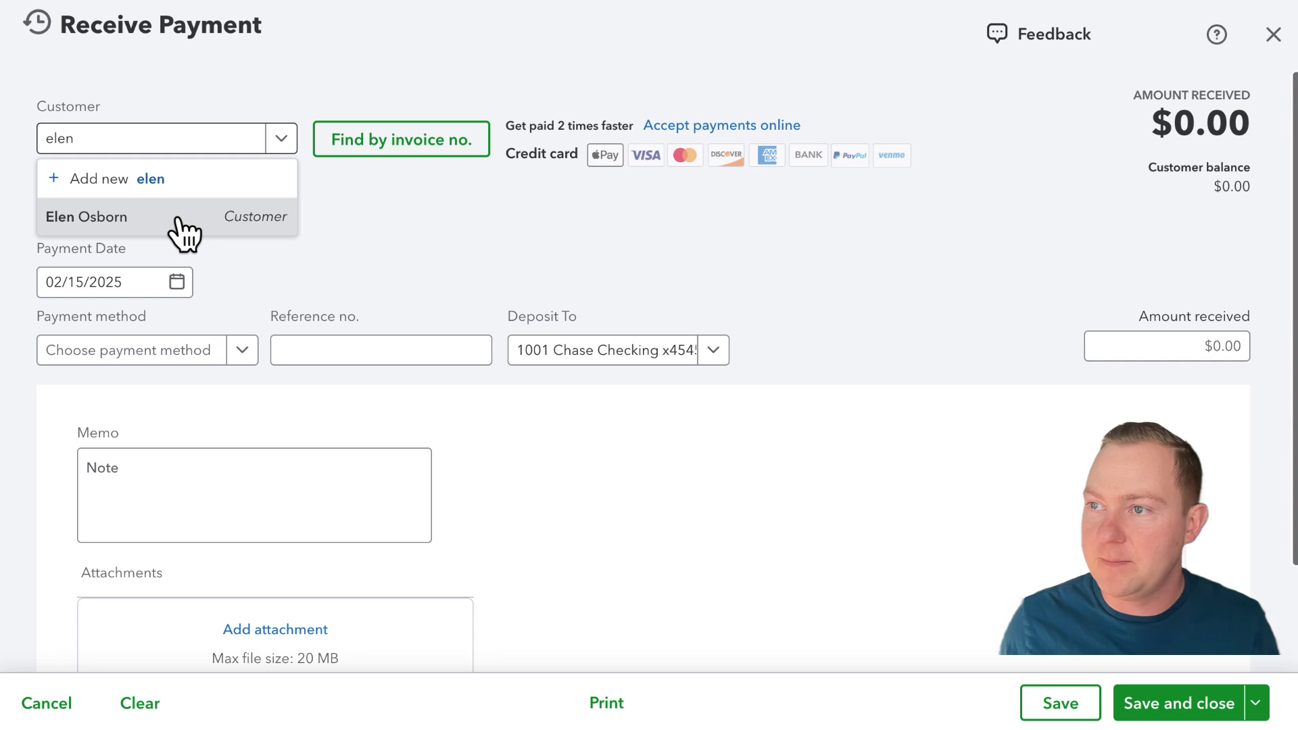
pyautogui.click(176, 216)
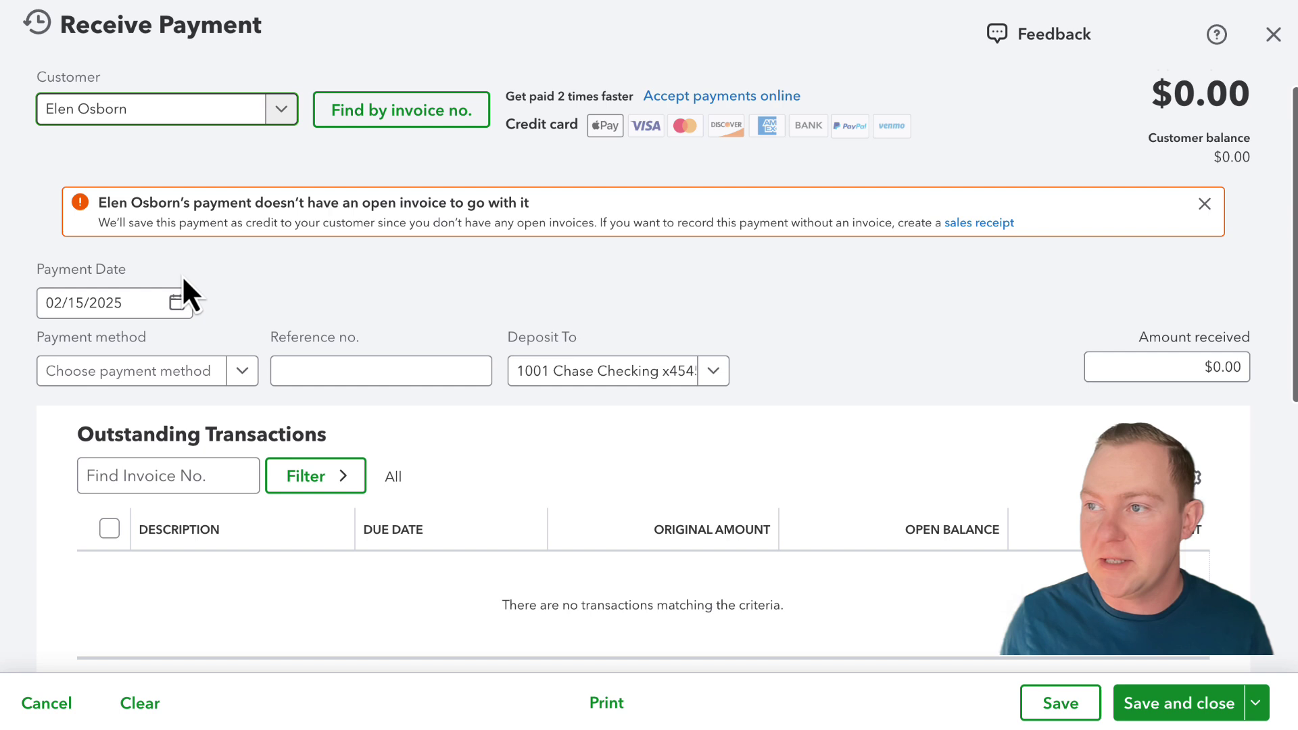
# Enter $500.00 as the amount received and review the no-open-invoice warning.
pyautogui.scroll(-2, 979, 277)
pyautogui.click(1149, 261)
pyautogui.write('500')
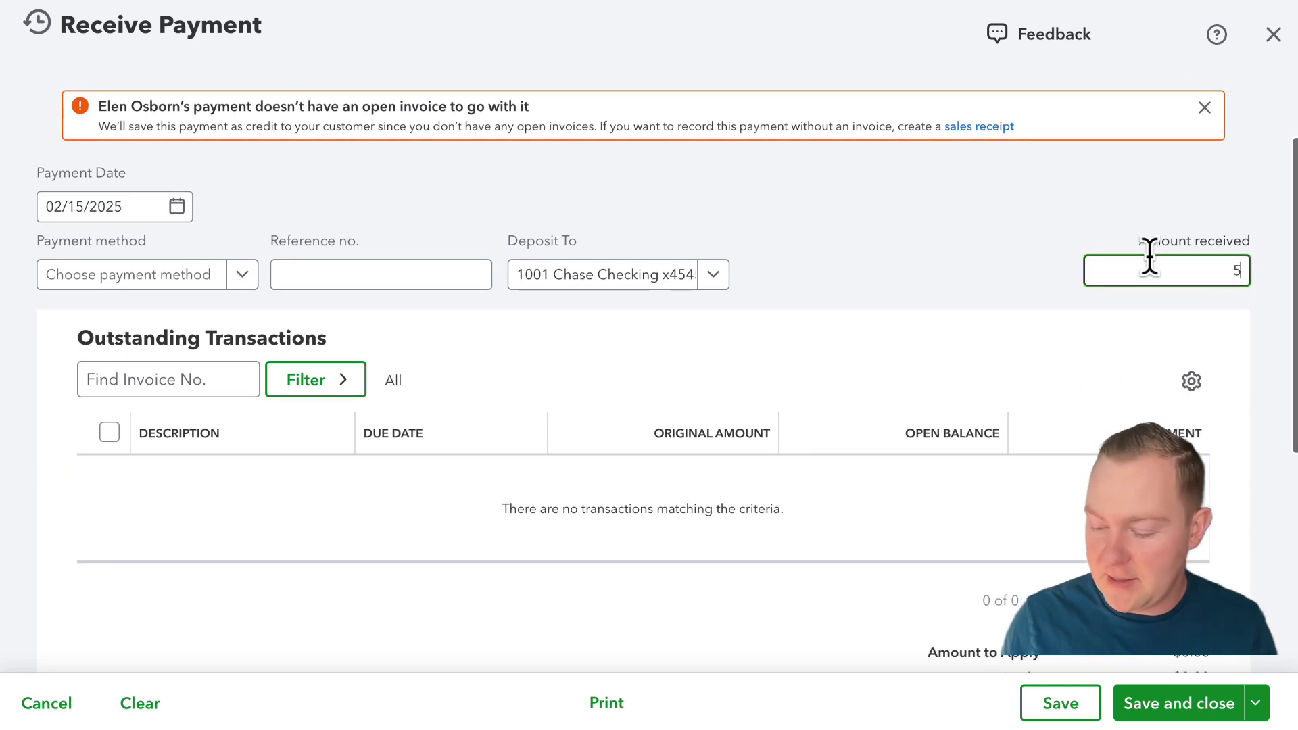
pyautogui.click(996, 292)
pyautogui.scroll(2, 996, 296)
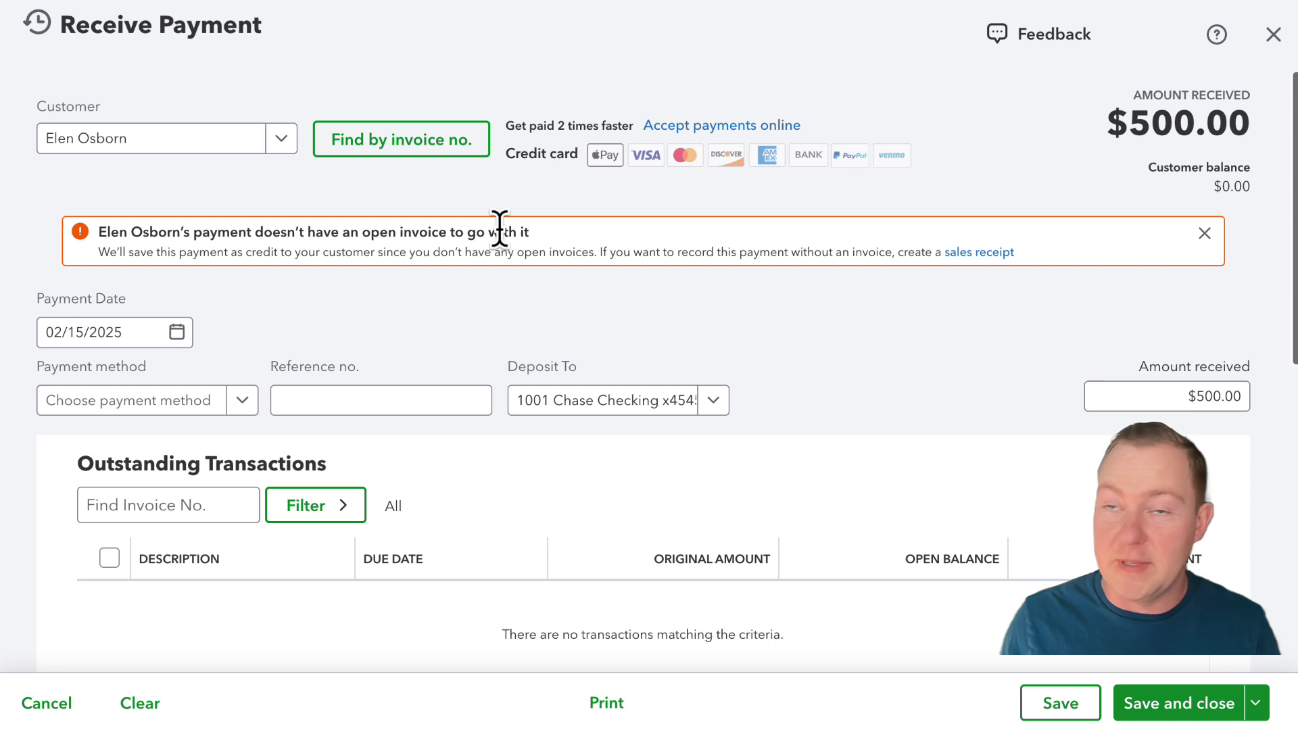
pyautogui.moveTo(500, 232); pyautogui.dragTo(148, 233)
pyautogui.click(149, 234)
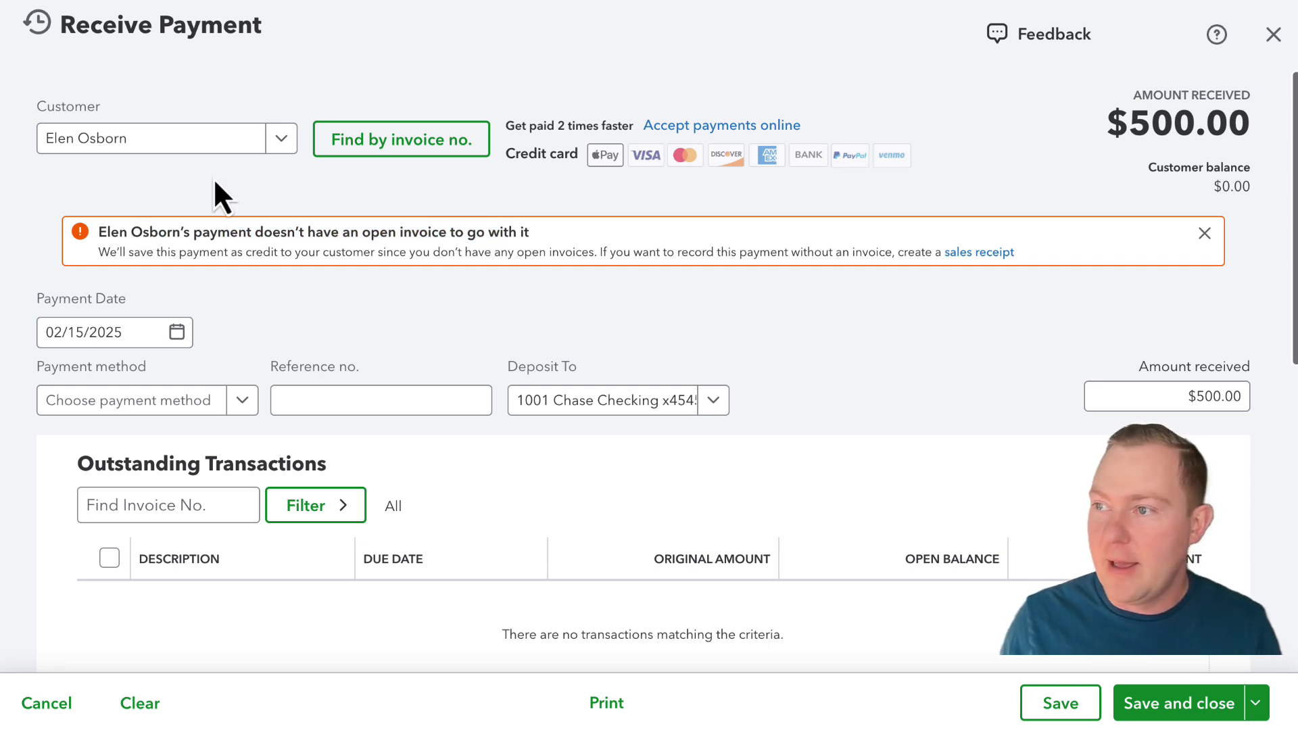
pyautogui.click(285, 393)
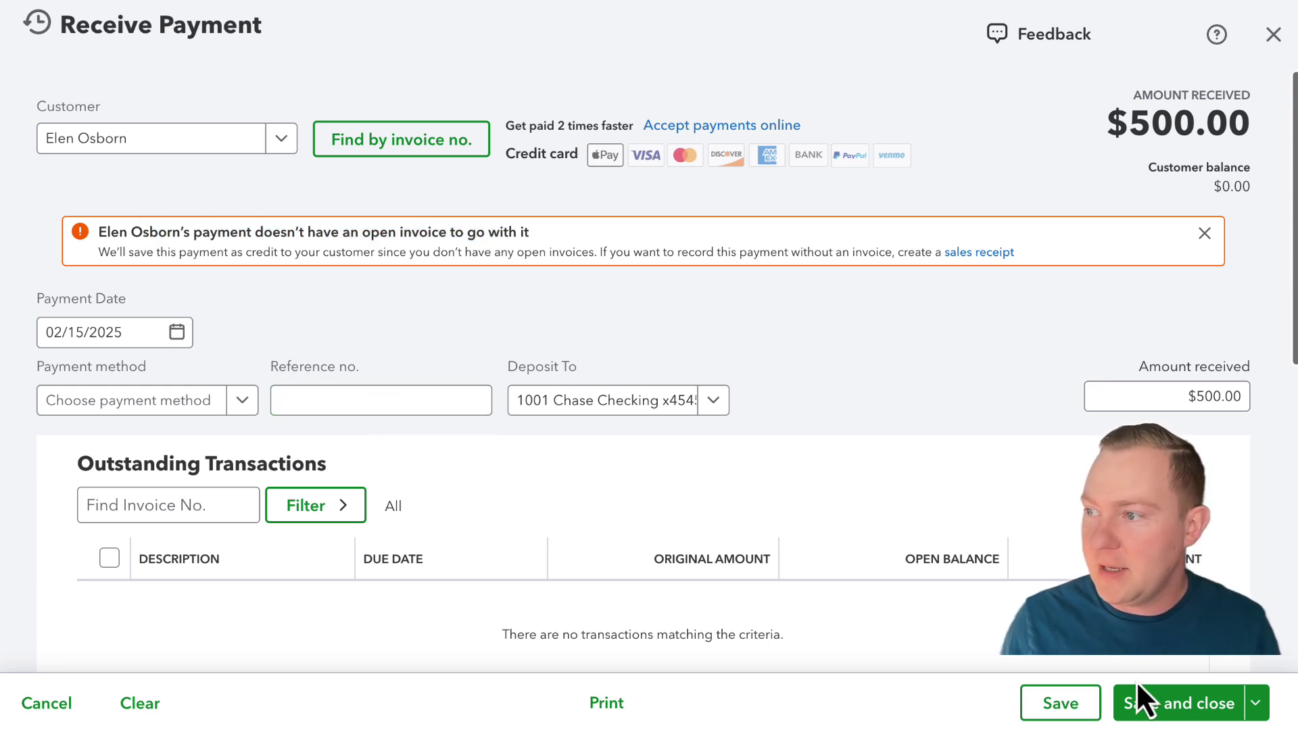
# Save the $500.00 payment as a customer credit, raising Chase Checking to 3,773.10 on the Balance Sheet.
pyautogui.click(1134, 703)
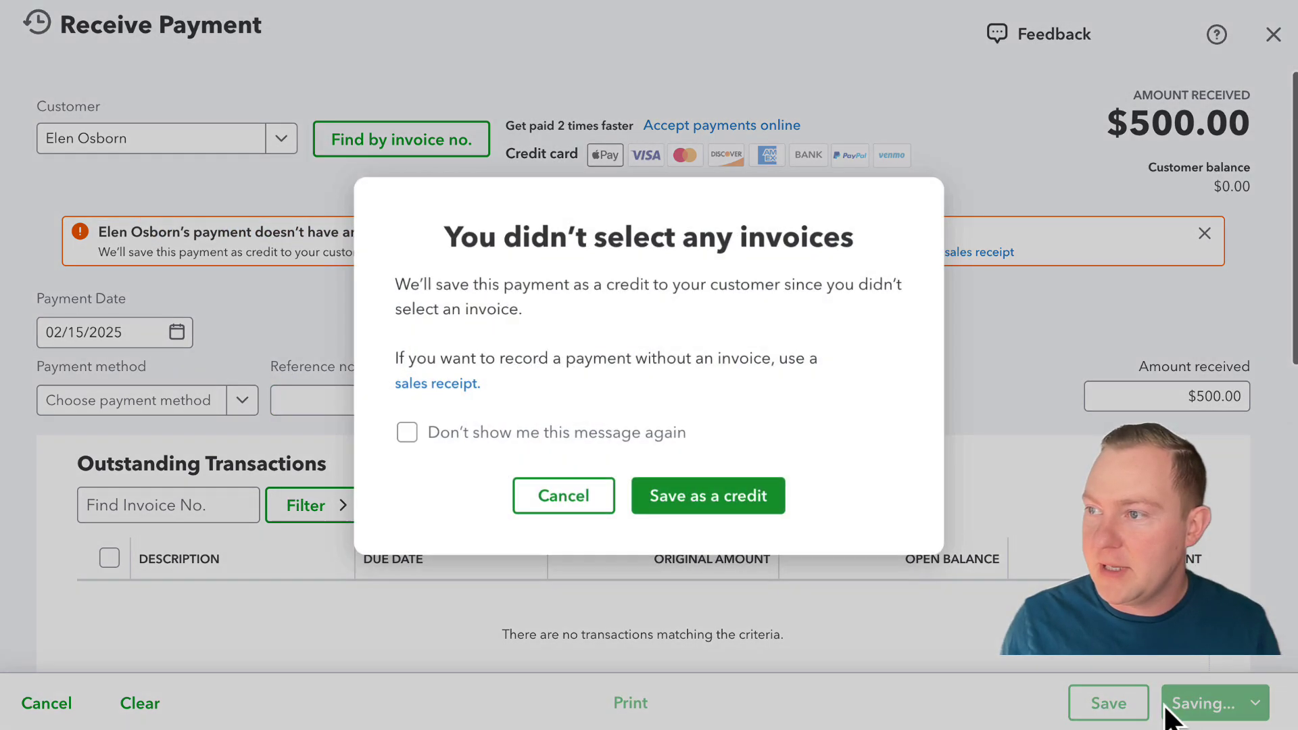
pyautogui.click(693, 497)
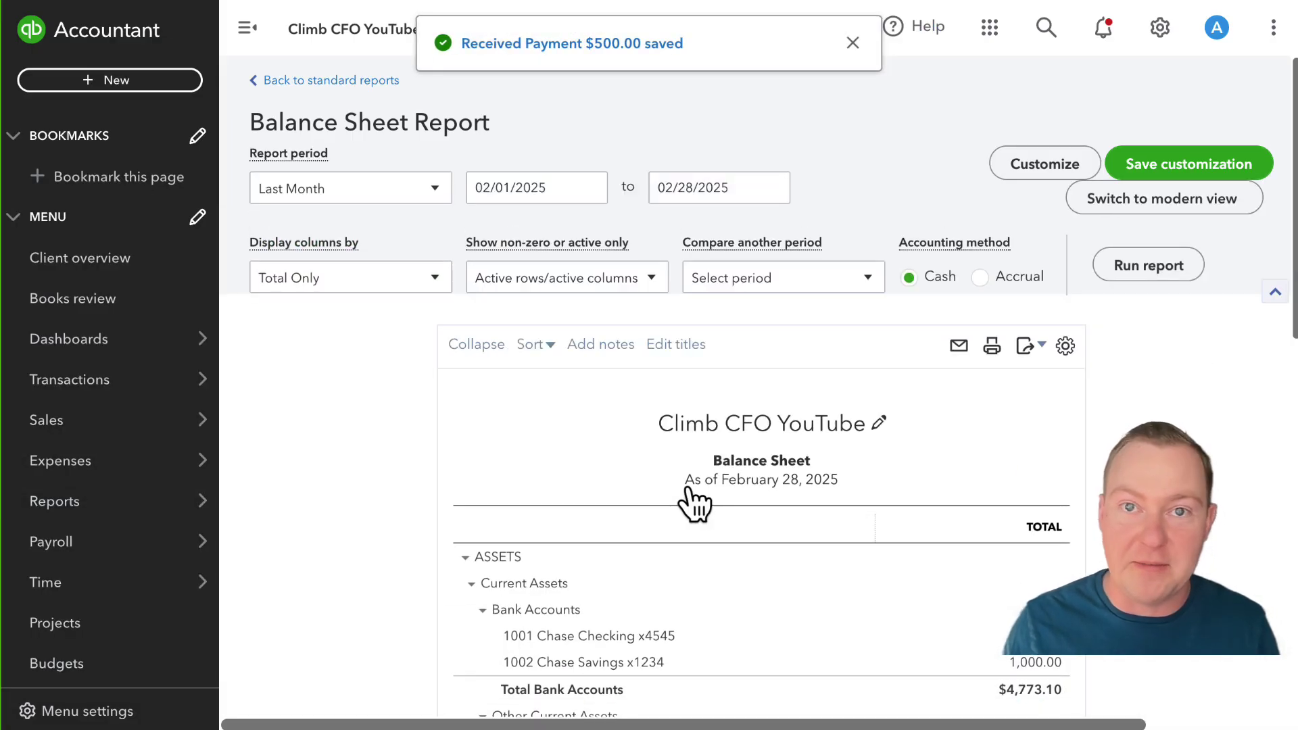
pyautogui.scroll(-2, 566, 562)
pyautogui.scroll(1, 566, 563)
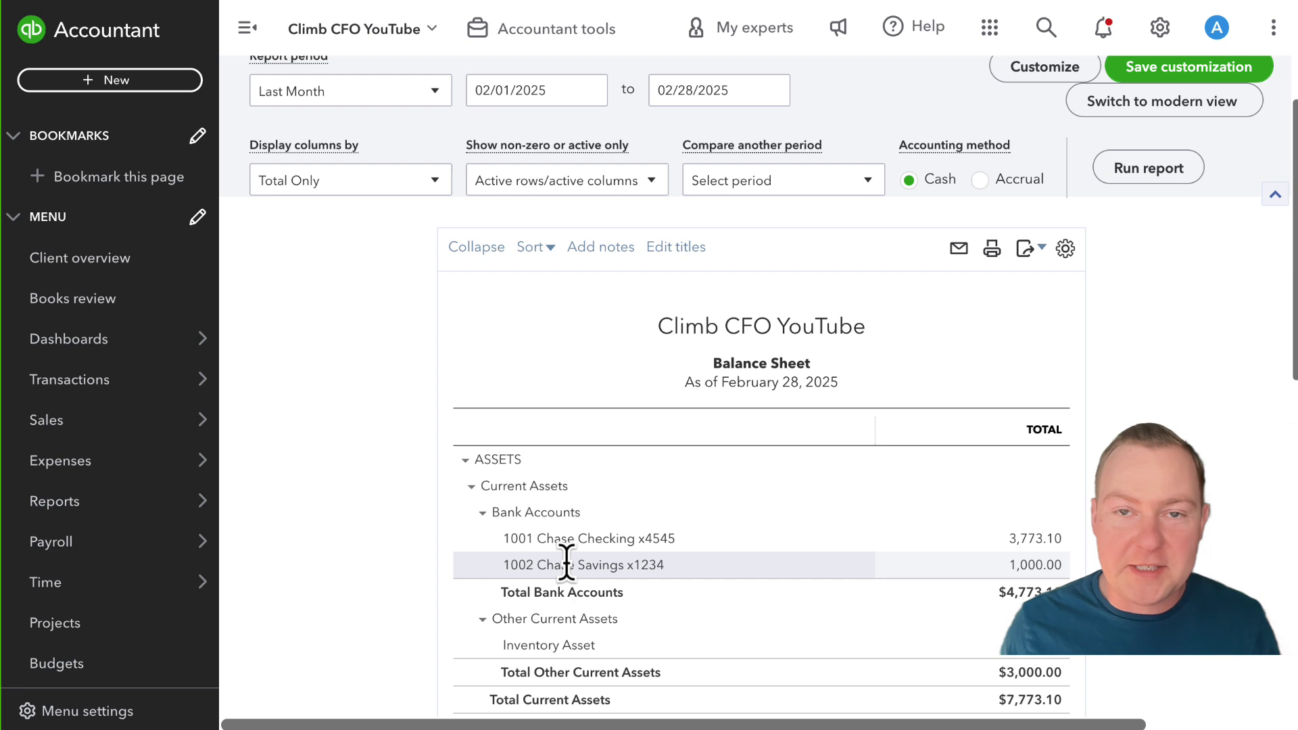
pyautogui.click(156, 87)
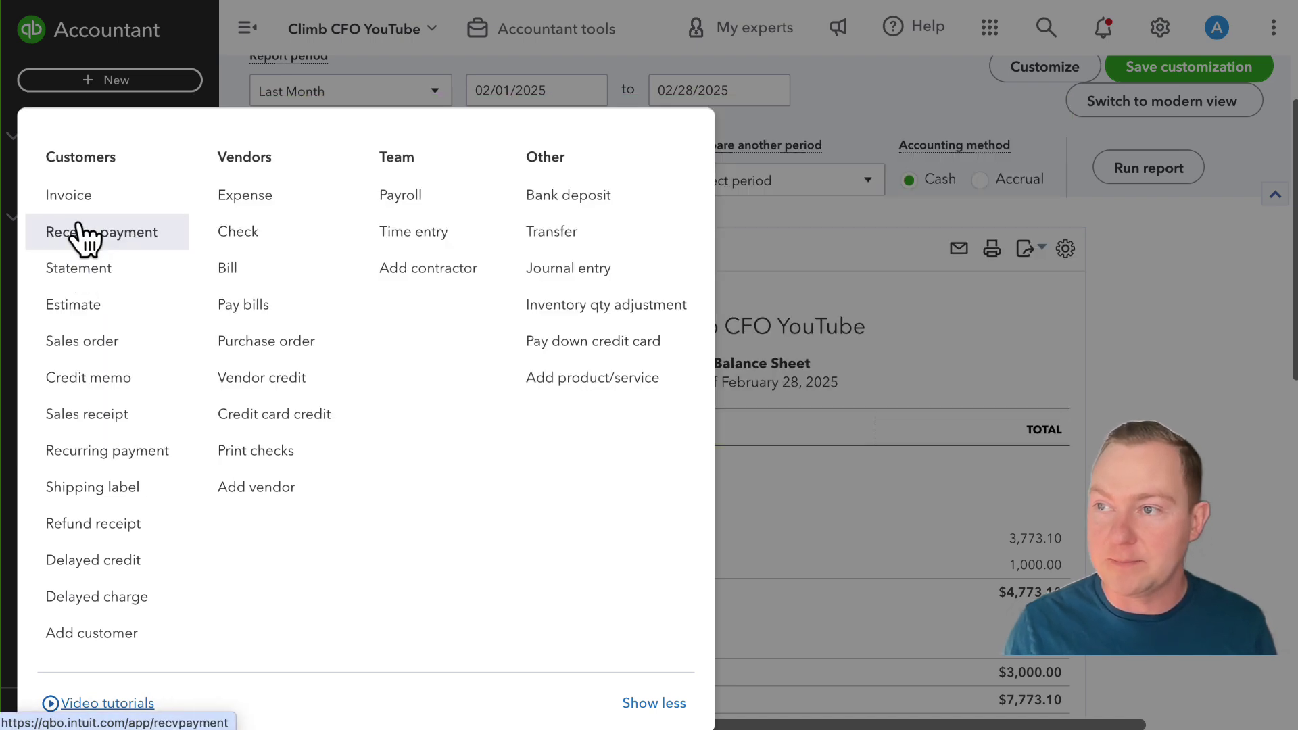
# Start another Receive Payment and check the deposit account options without changing them.
pyautogui.click(78, 231)
pyautogui.scroll(-1, 405, 263)
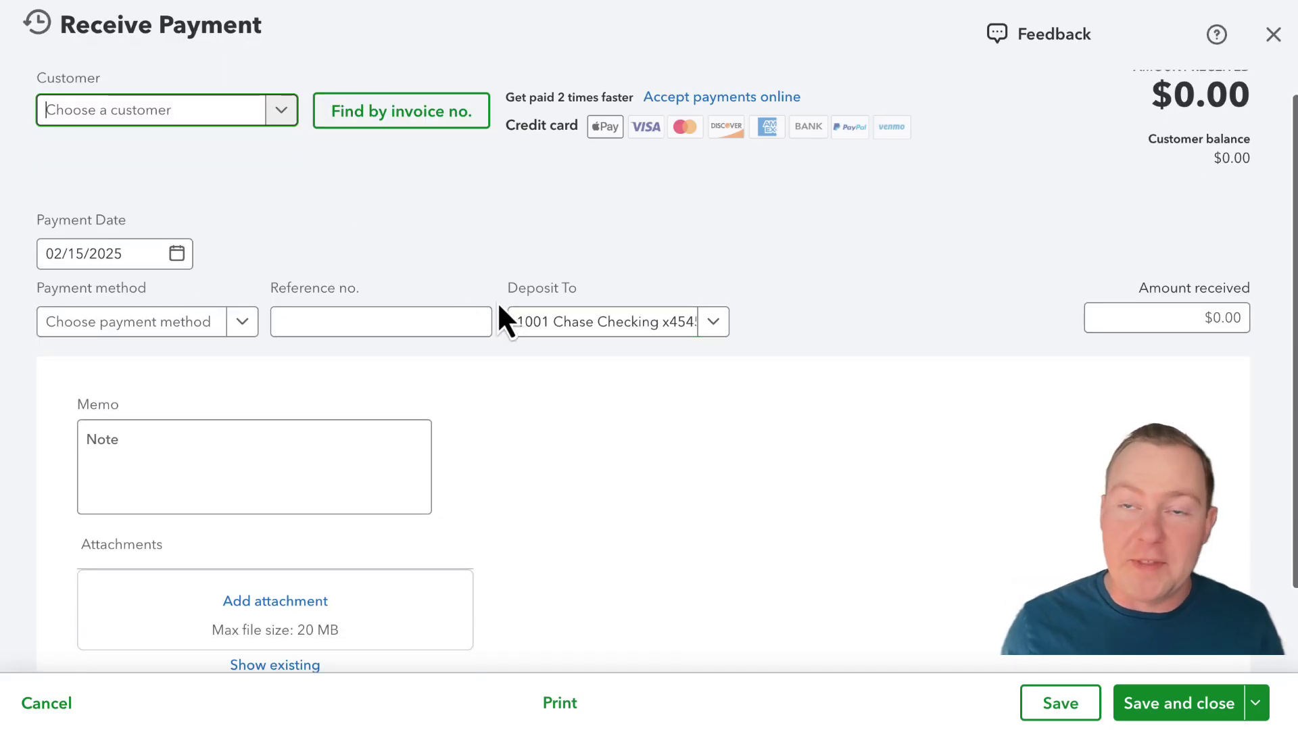
pyautogui.click(612, 325)
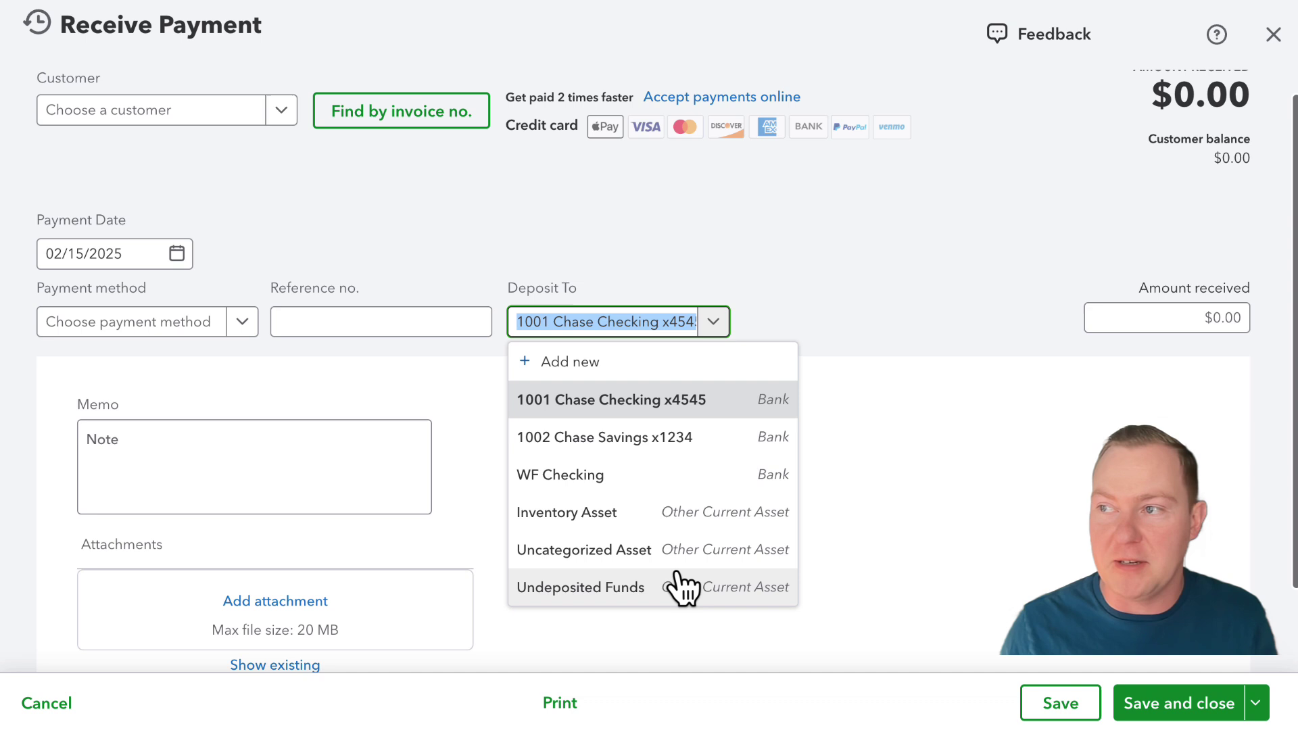
pyautogui.click(712, 238)
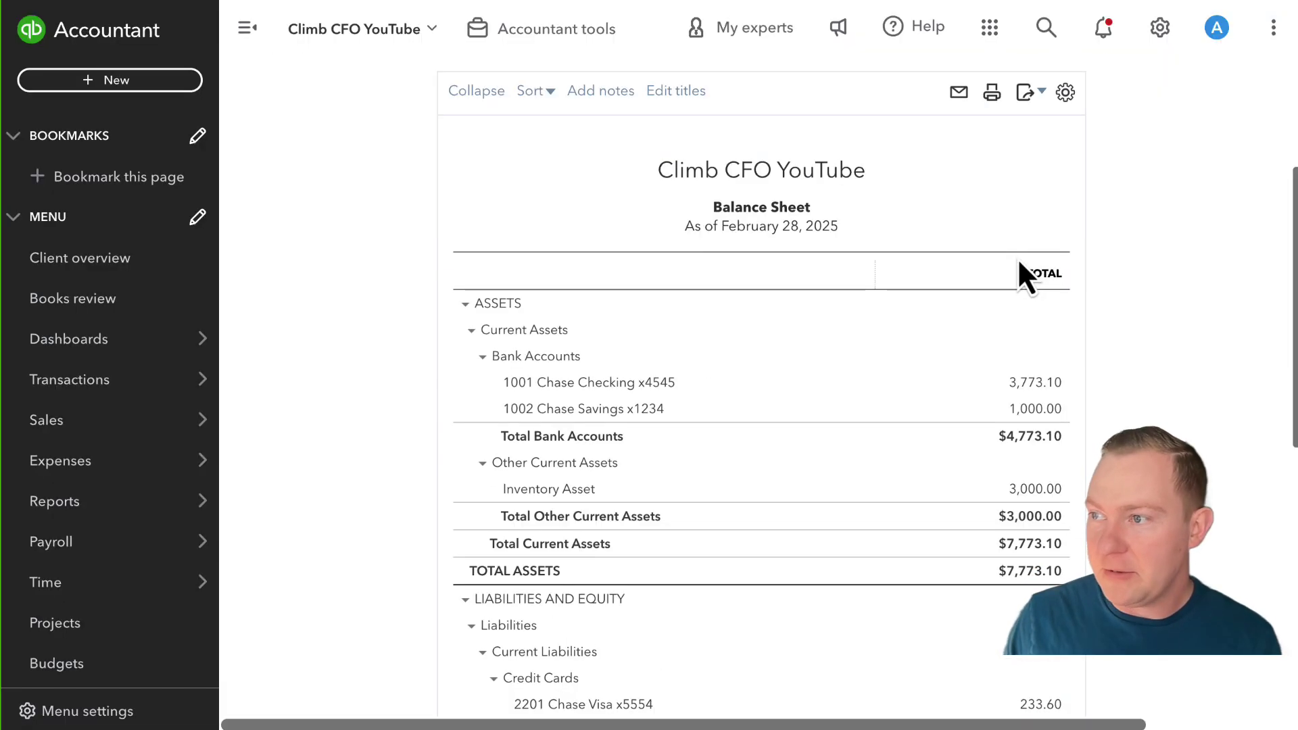
# Rerun the February Balance Sheet on accrual basis and drill into the $400.00 Accounts Receivable.
pyautogui.scroll(5, 1020, 270)
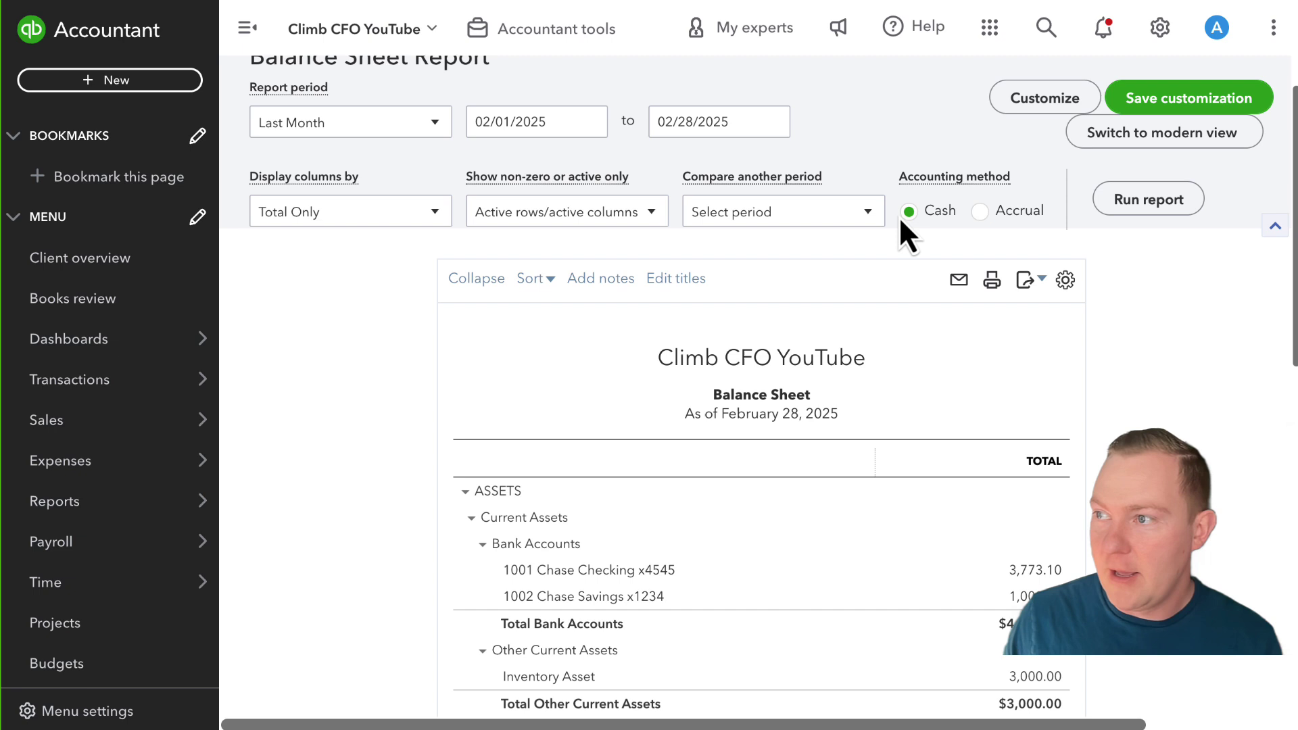
pyautogui.click(979, 211)
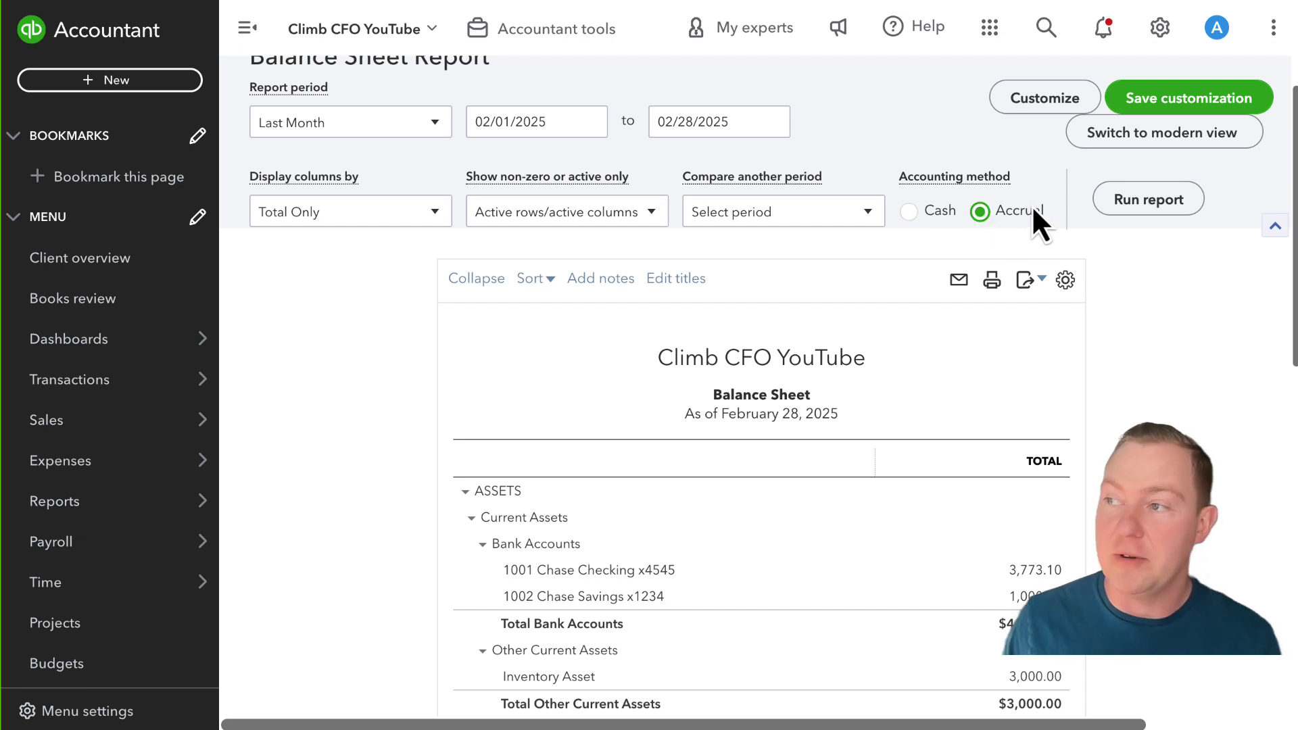
pyautogui.click(1157, 214)
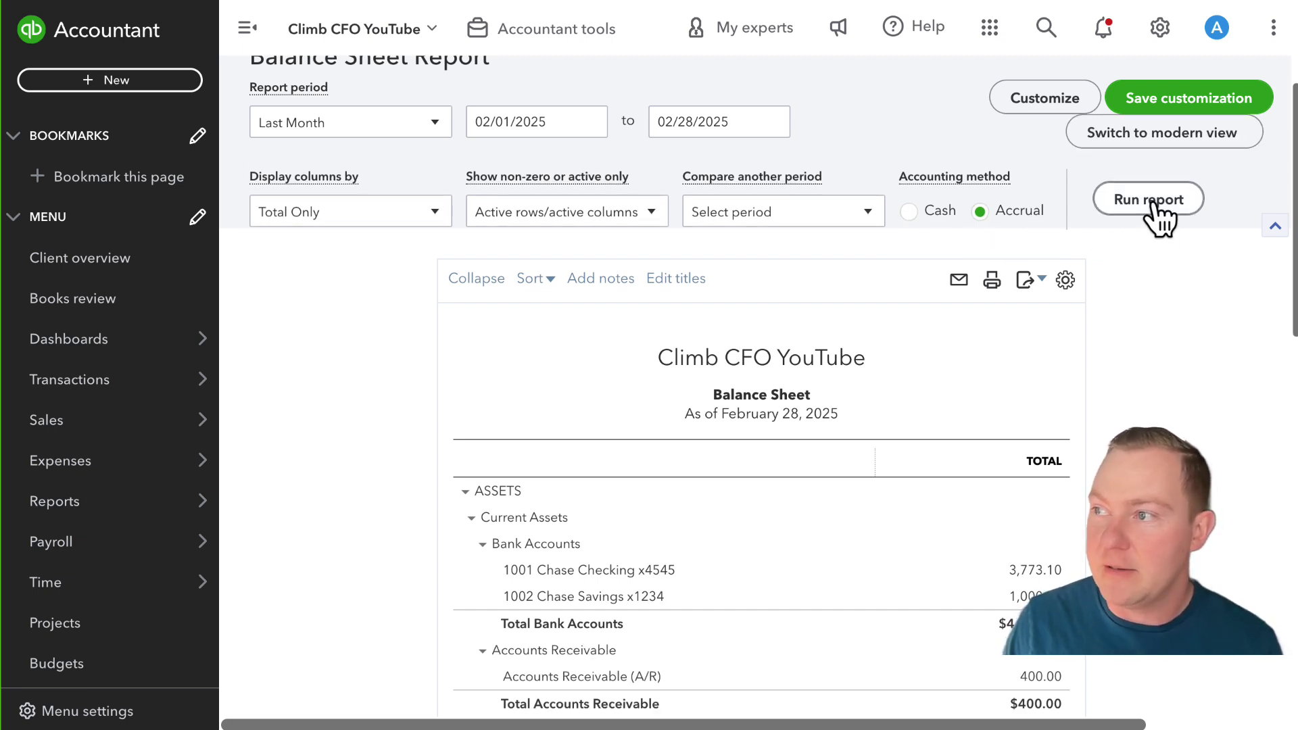
pyautogui.scroll(-3, 1157, 214)
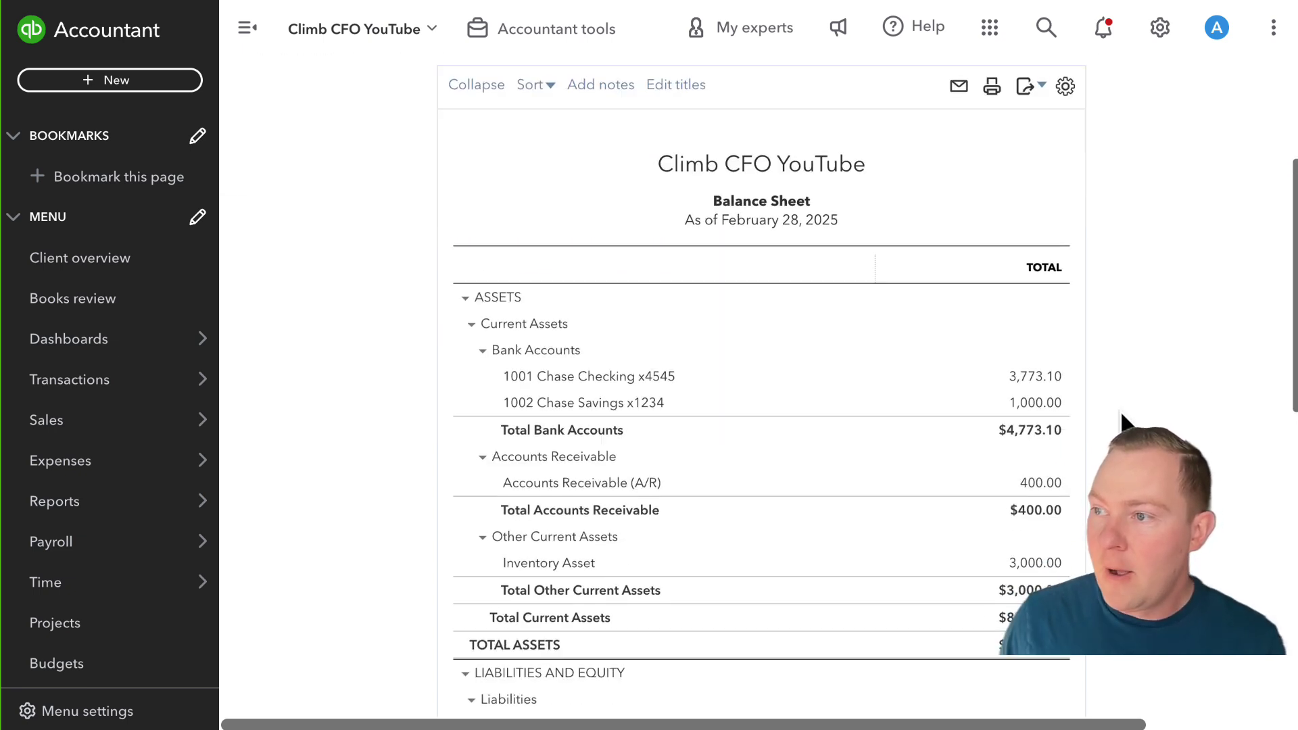
pyautogui.click(1037, 491)
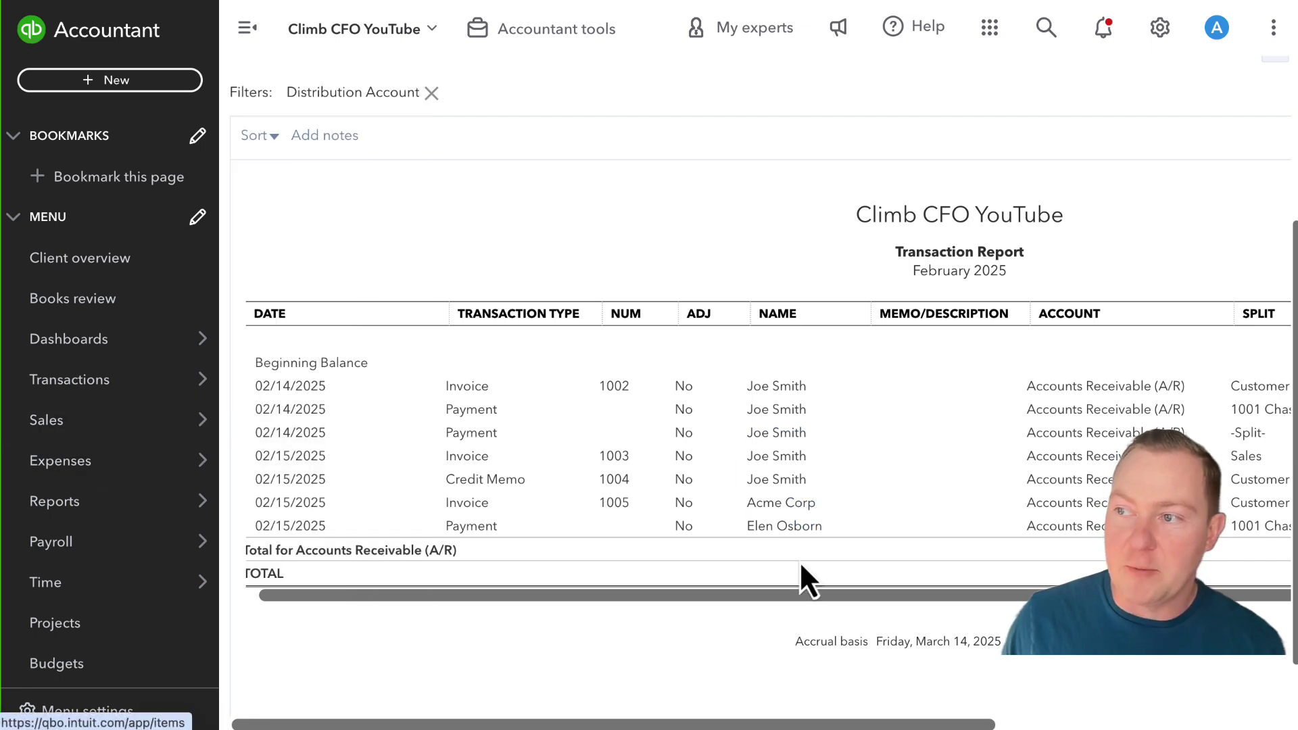
pyautogui.moveTo(111, 425)
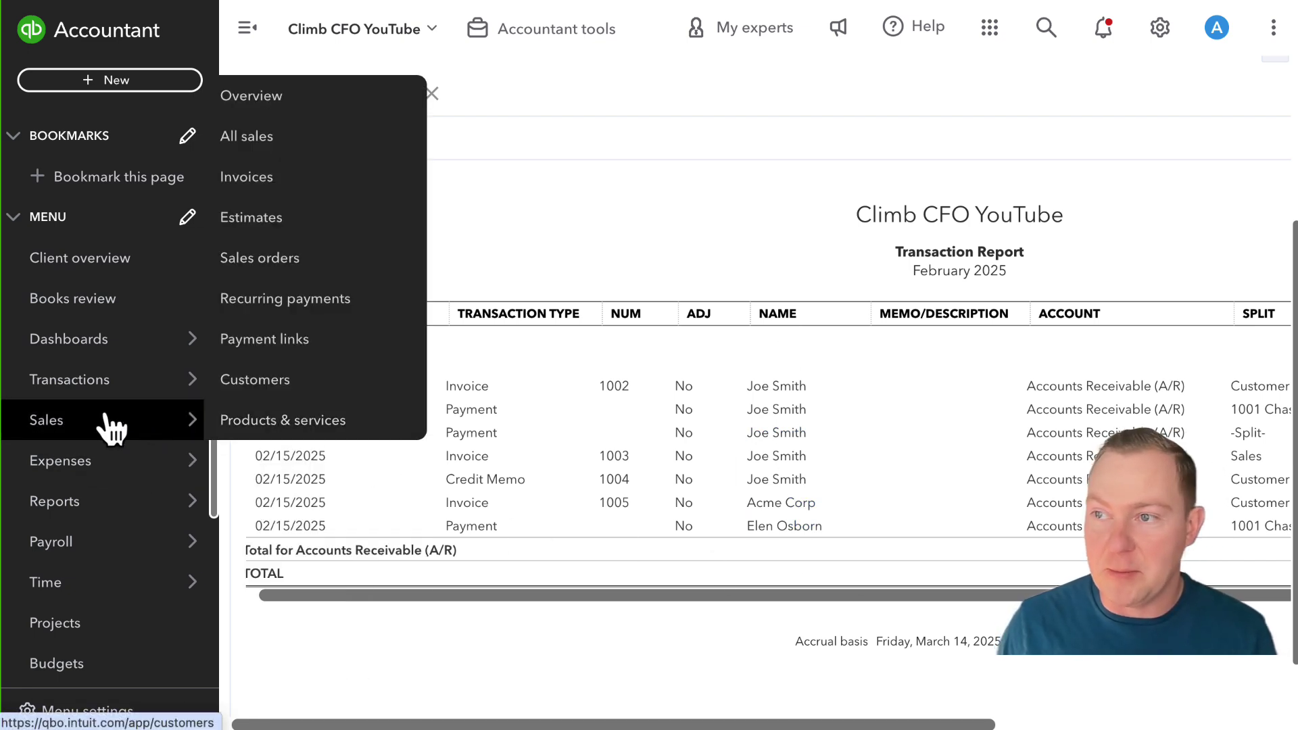
pyautogui.moveTo(152, 398)
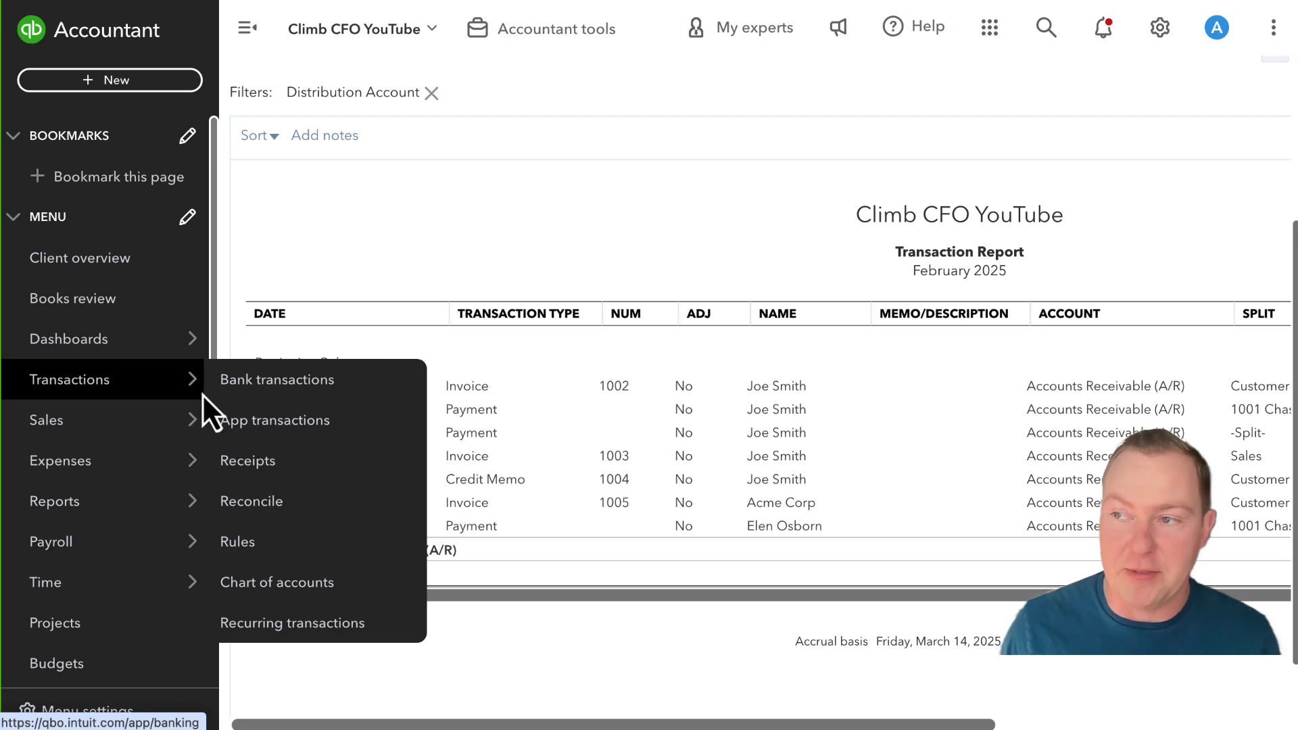
# Open the customer record from the Customers list that carries the -$500.00 open balance.
pyautogui.moveTo(101, 460)
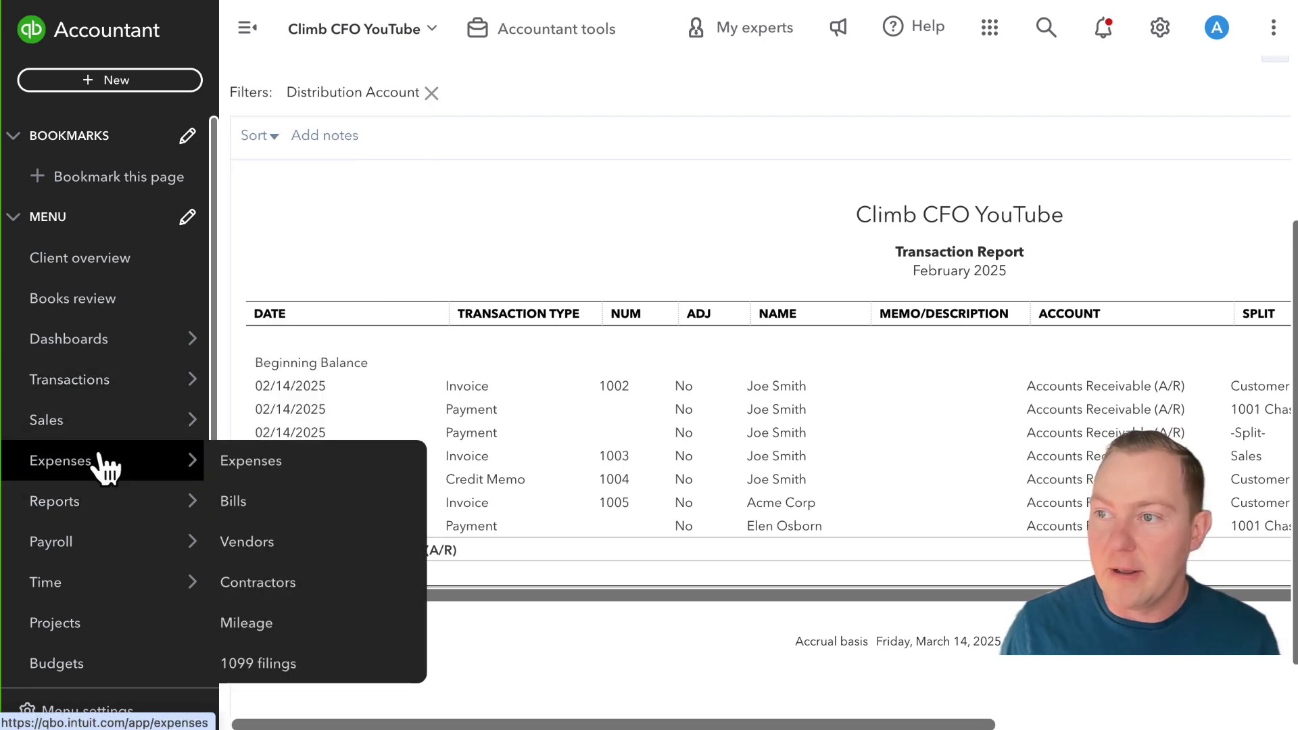
pyautogui.moveTo(27, 426)
pyautogui.click(277, 379)
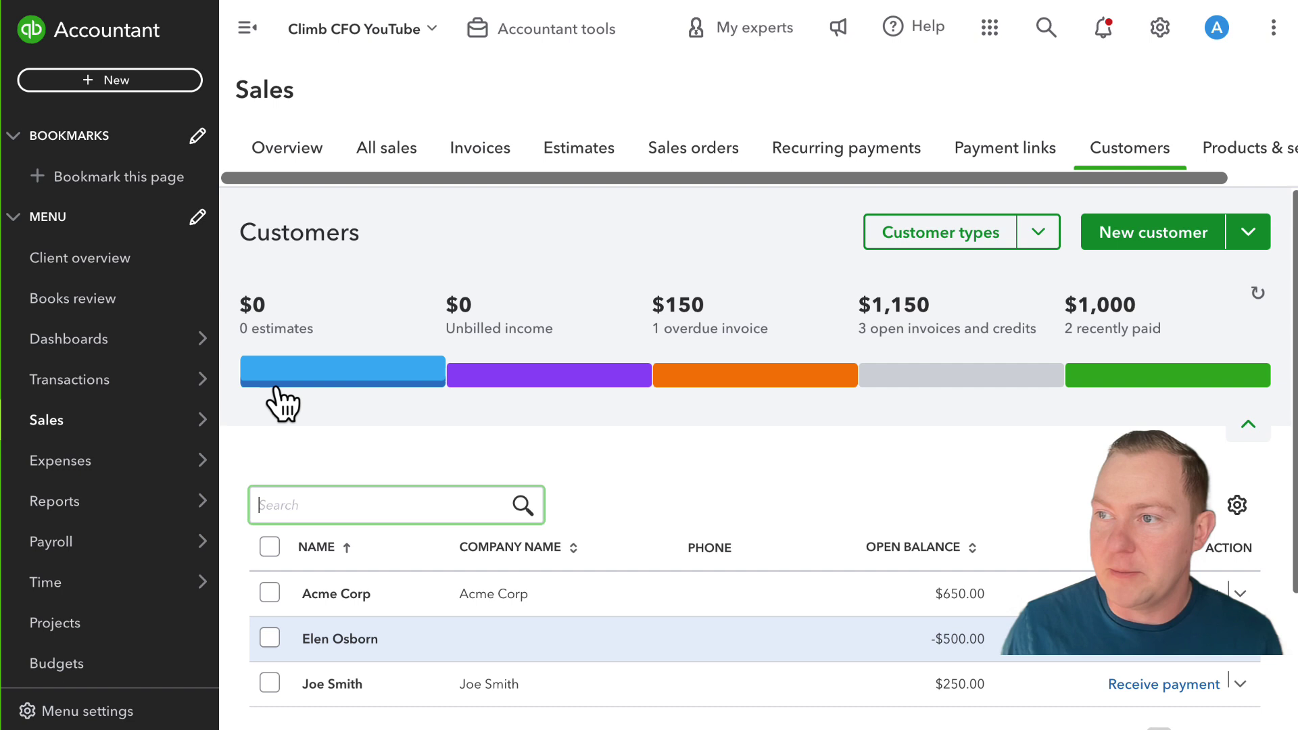
pyautogui.scroll(-5, 625, 456)
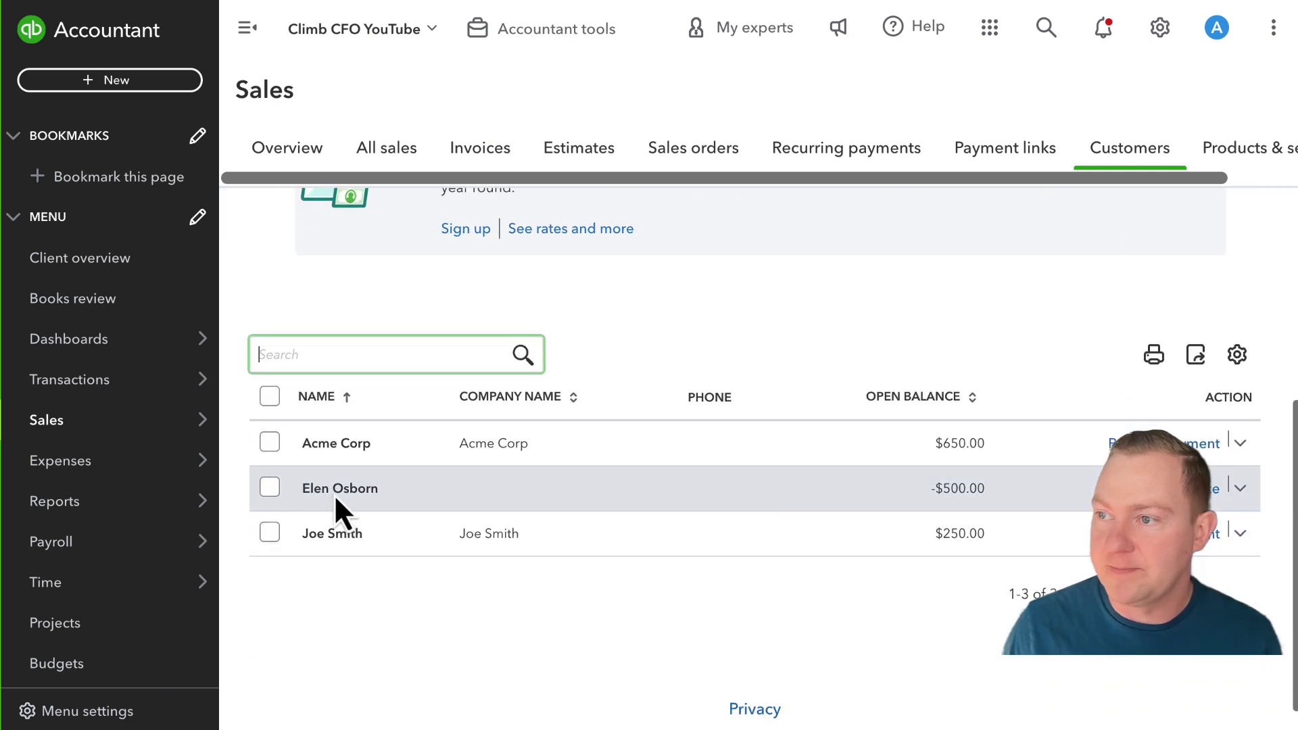
pyautogui.click(335, 500)
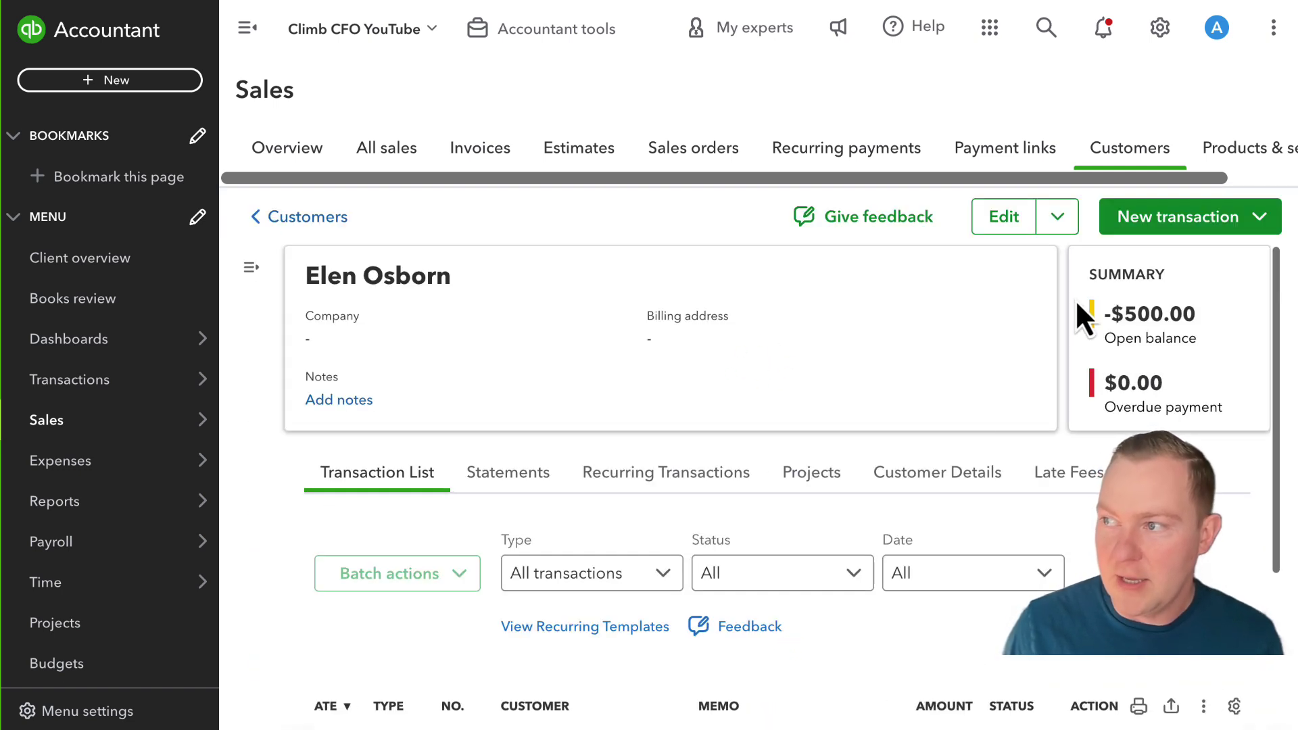
pyautogui.moveTo(1090, 318); pyautogui.dragTo(1189, 313)
pyautogui.click(1190, 313)
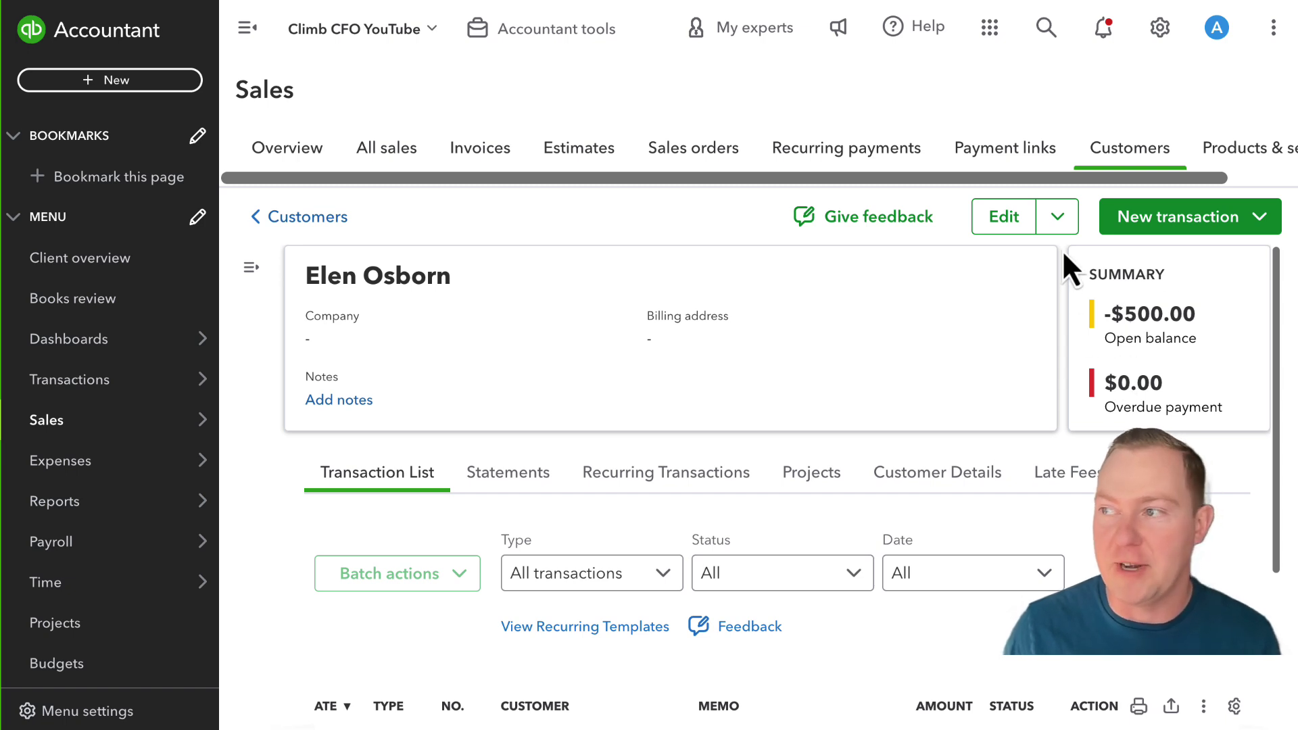
# Search 'a/r ag' and open the A/R Aging Summary showing -$500.00 in 1–30 days.
pyautogui.click(1045, 27)
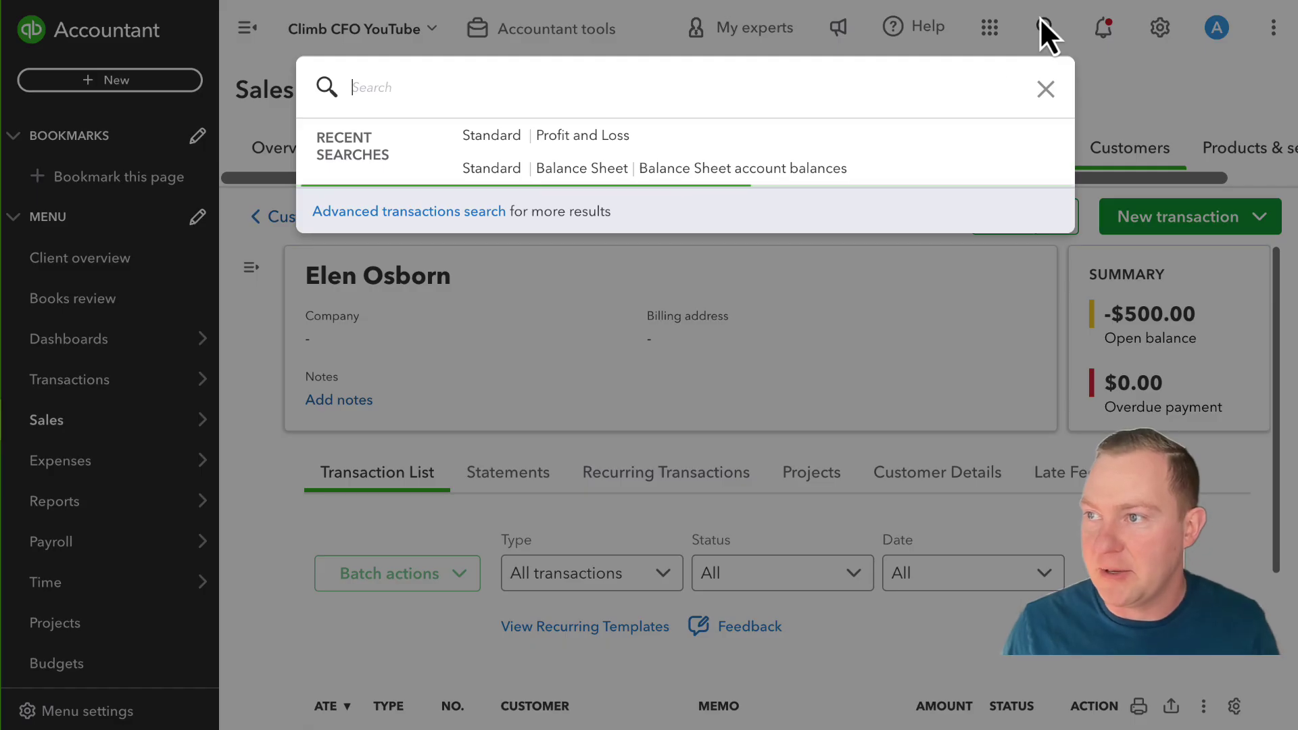
pyautogui.write('a/r')
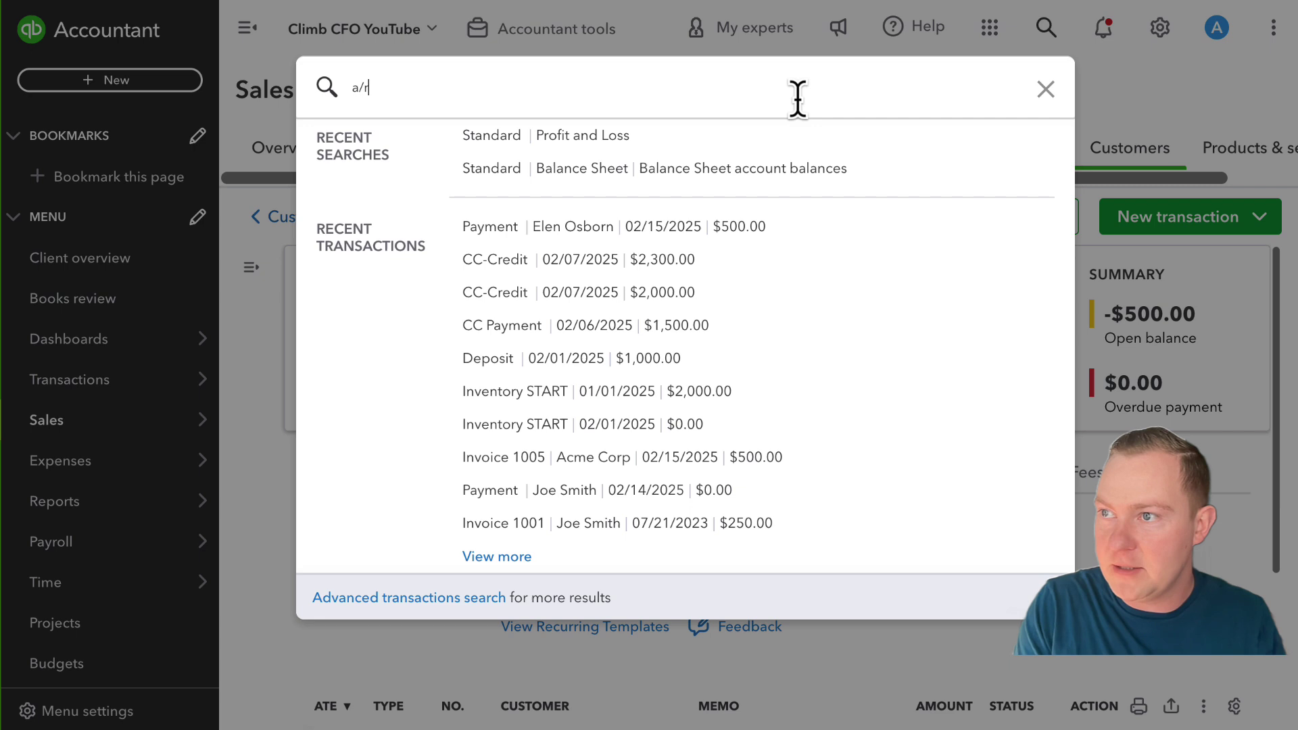
pyautogui.write(' ag')
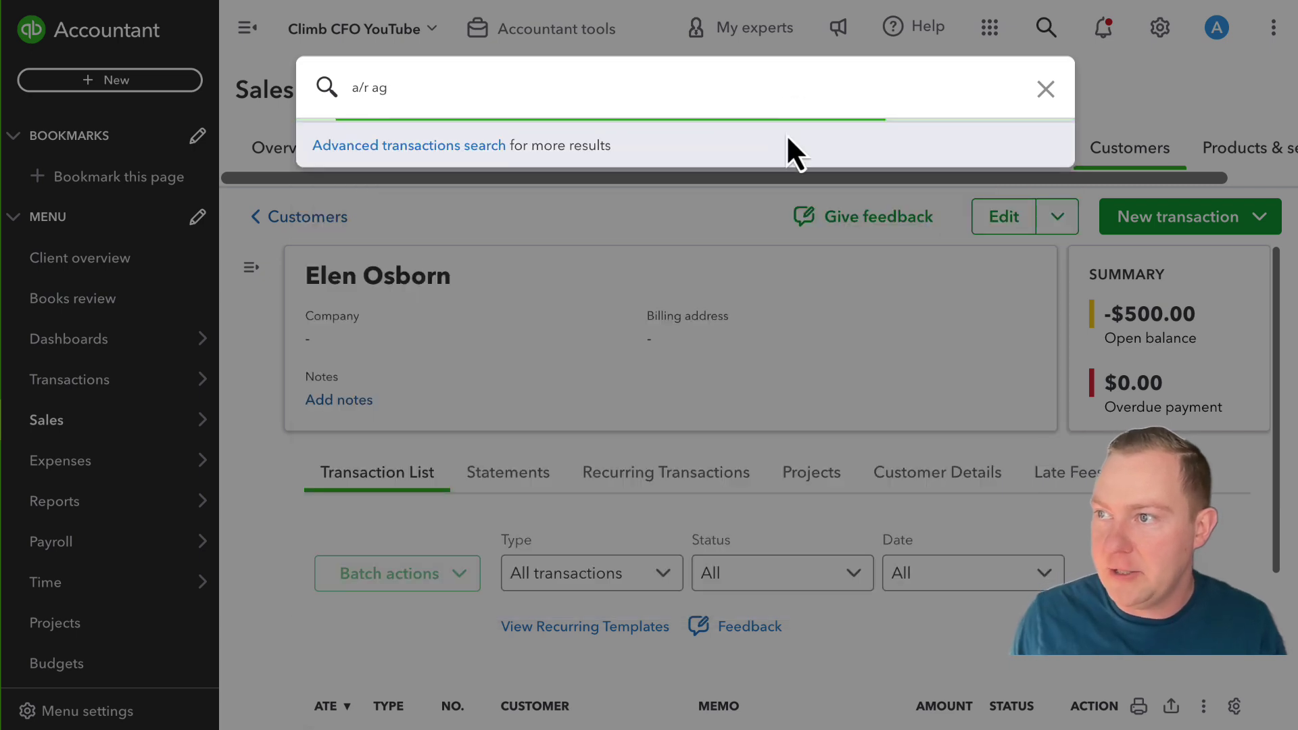
pyautogui.click(636, 175)
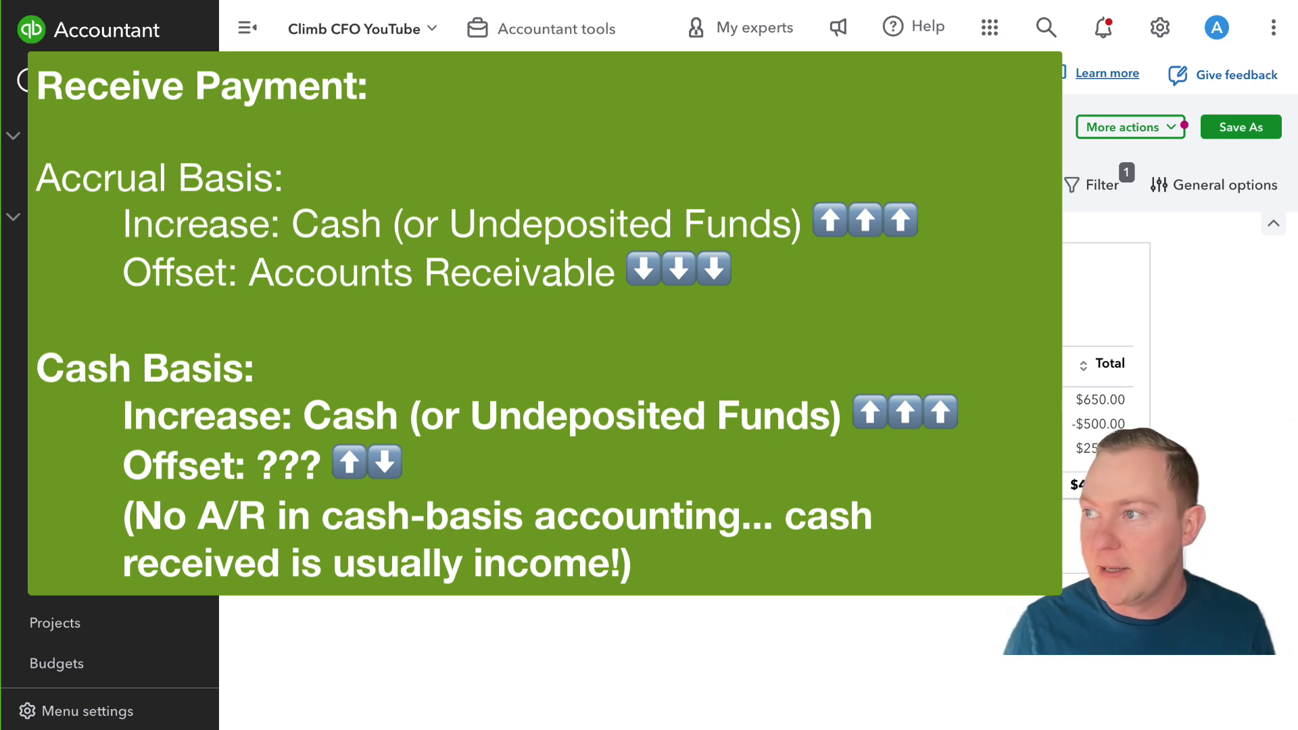
# Open the February 2025 Profit and Loss from search, showing $300.00 in accrual-basis sales.
pyautogui.click(1023, 25)
pyautogui.write('profi')
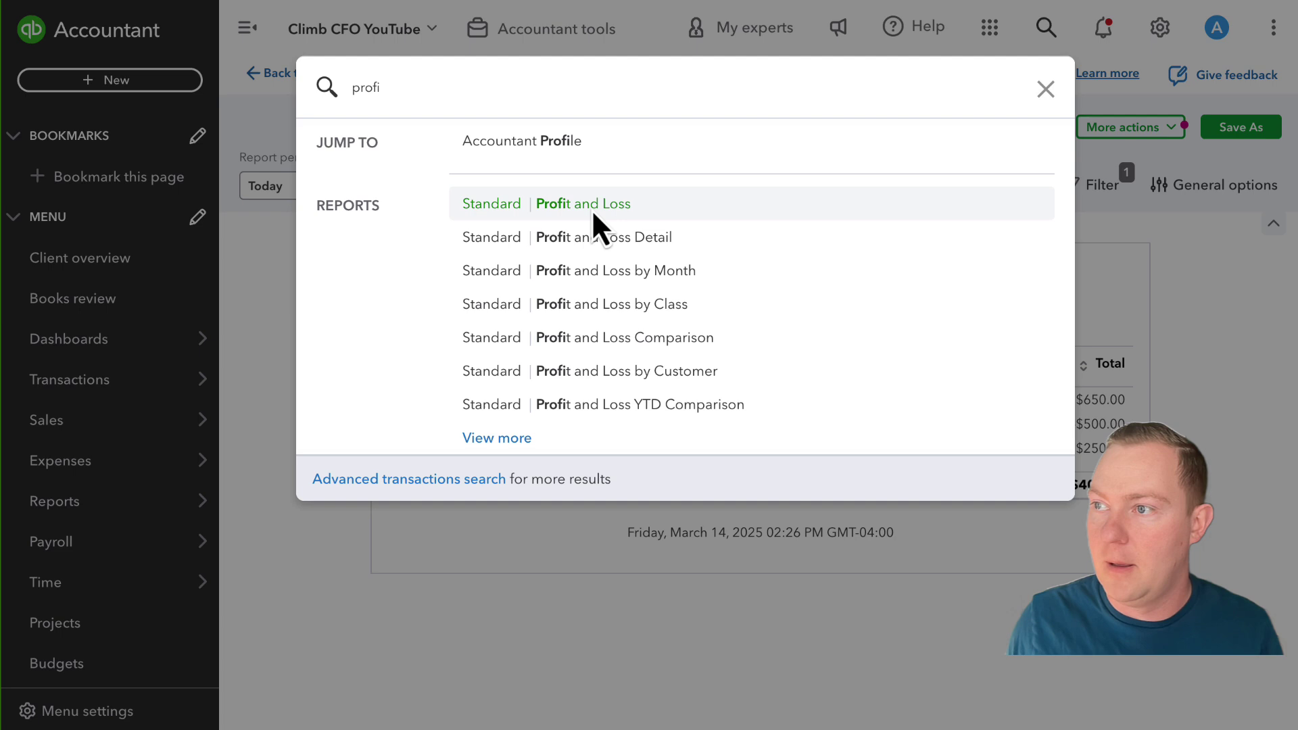
pyautogui.click(591, 209)
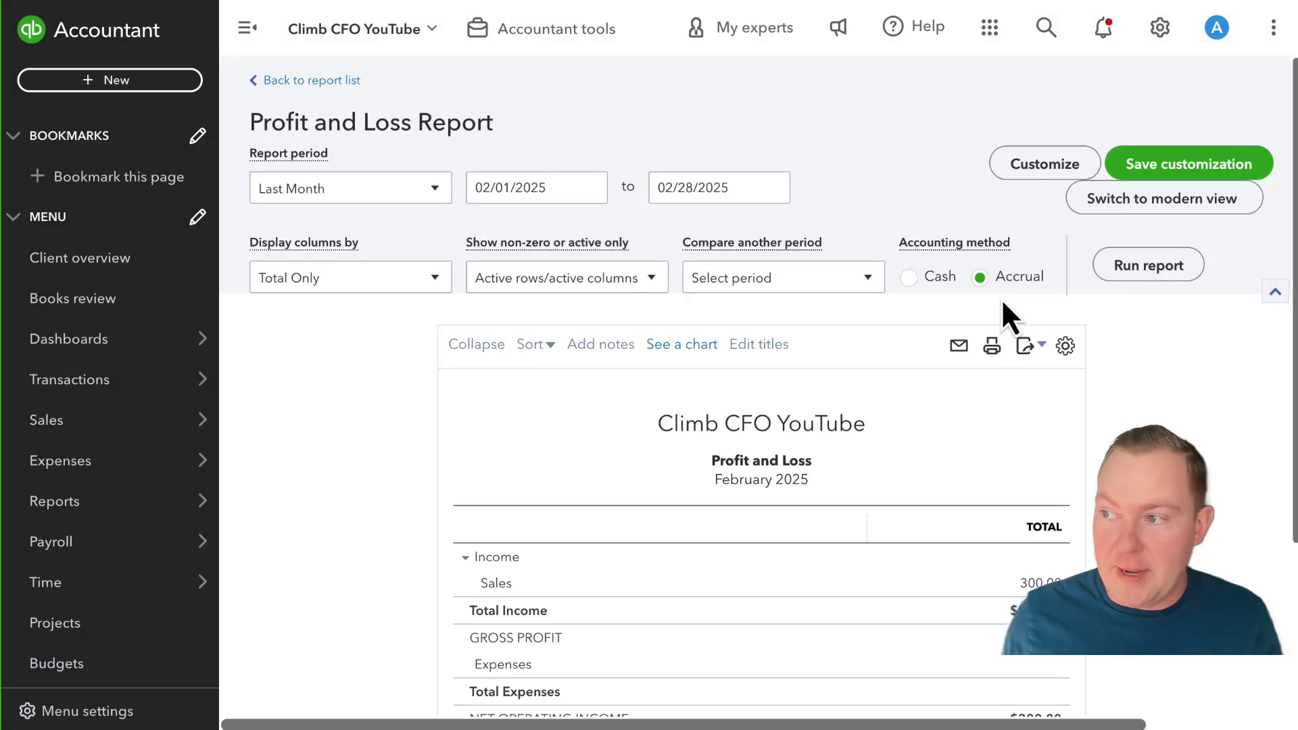
pyautogui.scroll(-2, 1000, 298)
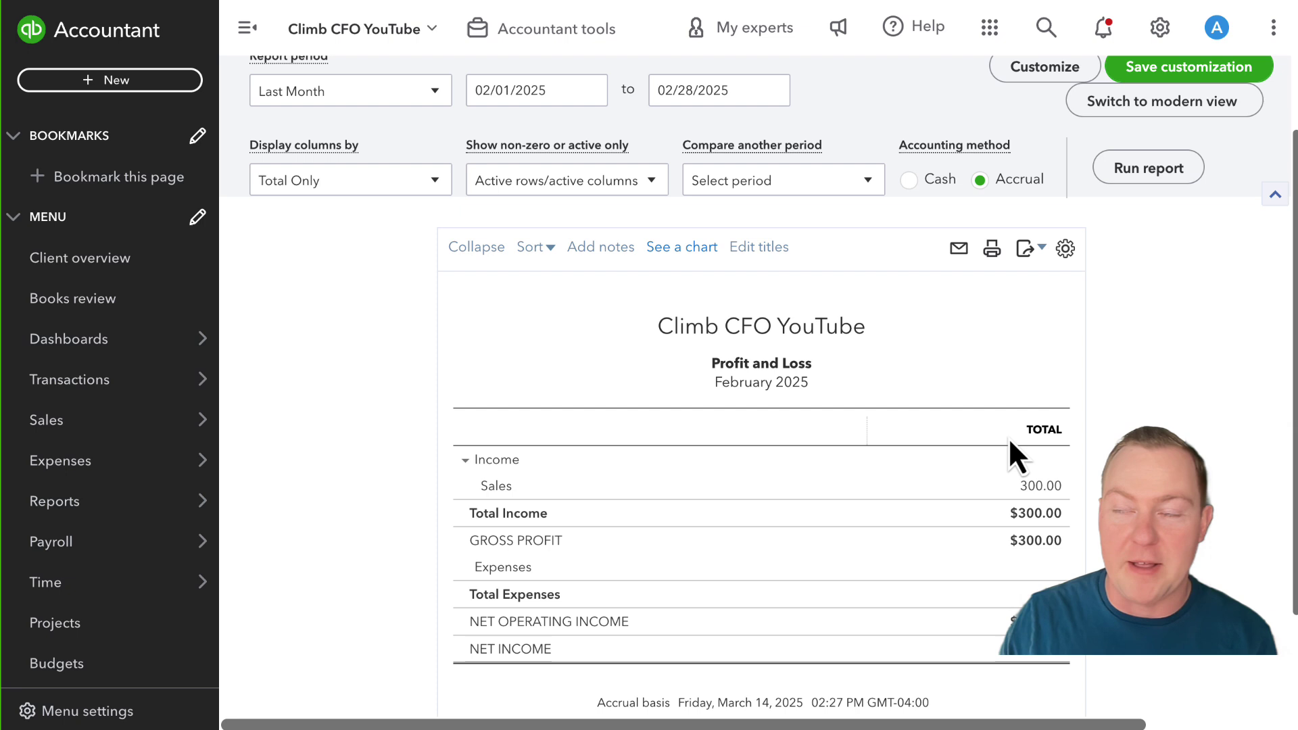
# Rerun the Profit and Loss on cash basis and drill into the 02/15/2025 $500.00 unapplied payment.
pyautogui.click(910, 180)
pyautogui.click(1147, 171)
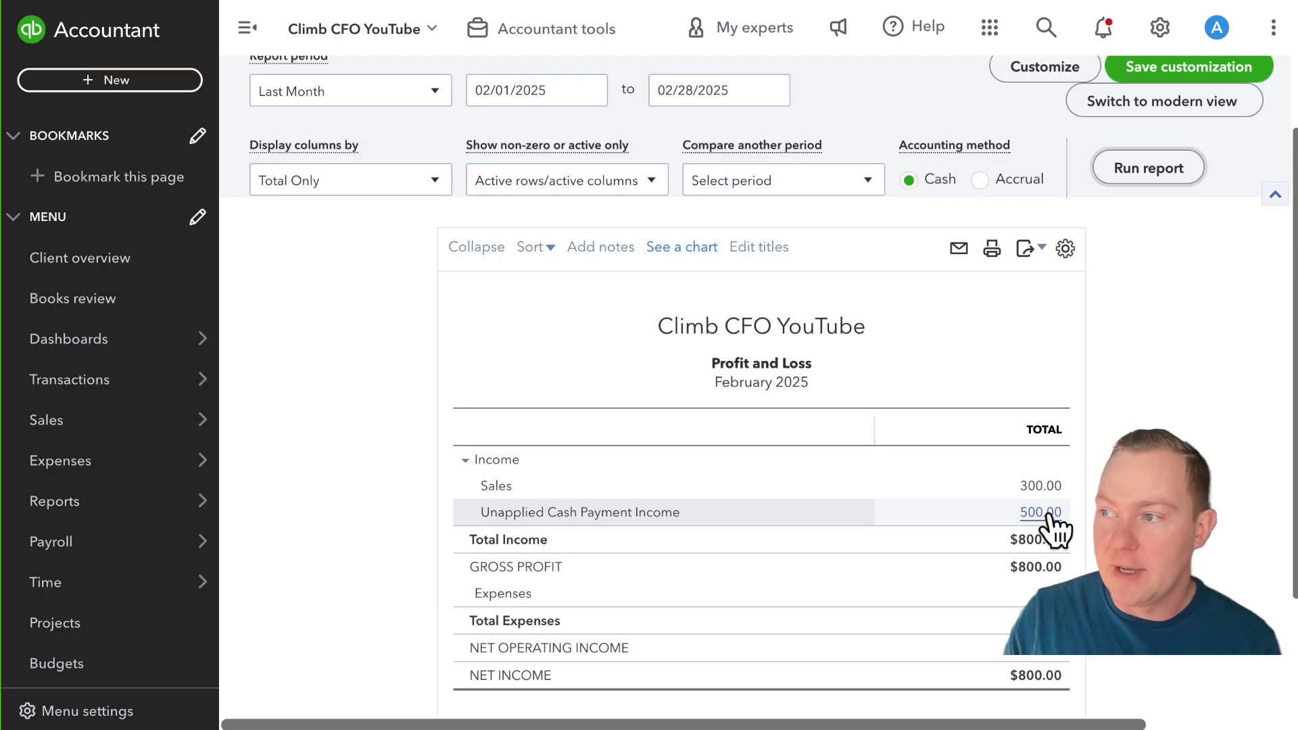
pyautogui.click(1047, 515)
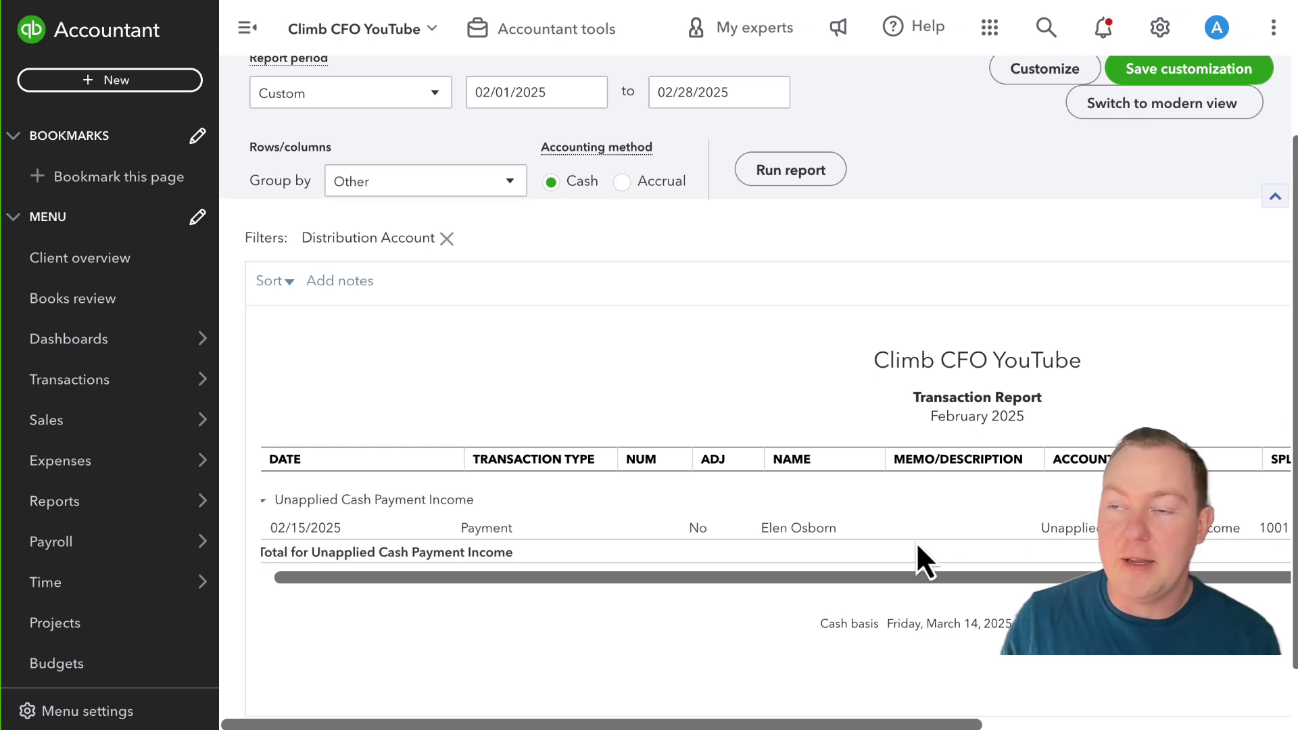
pyautogui.hscroll(10, 917, 546)
pyautogui.hscroll(3, 917, 546)
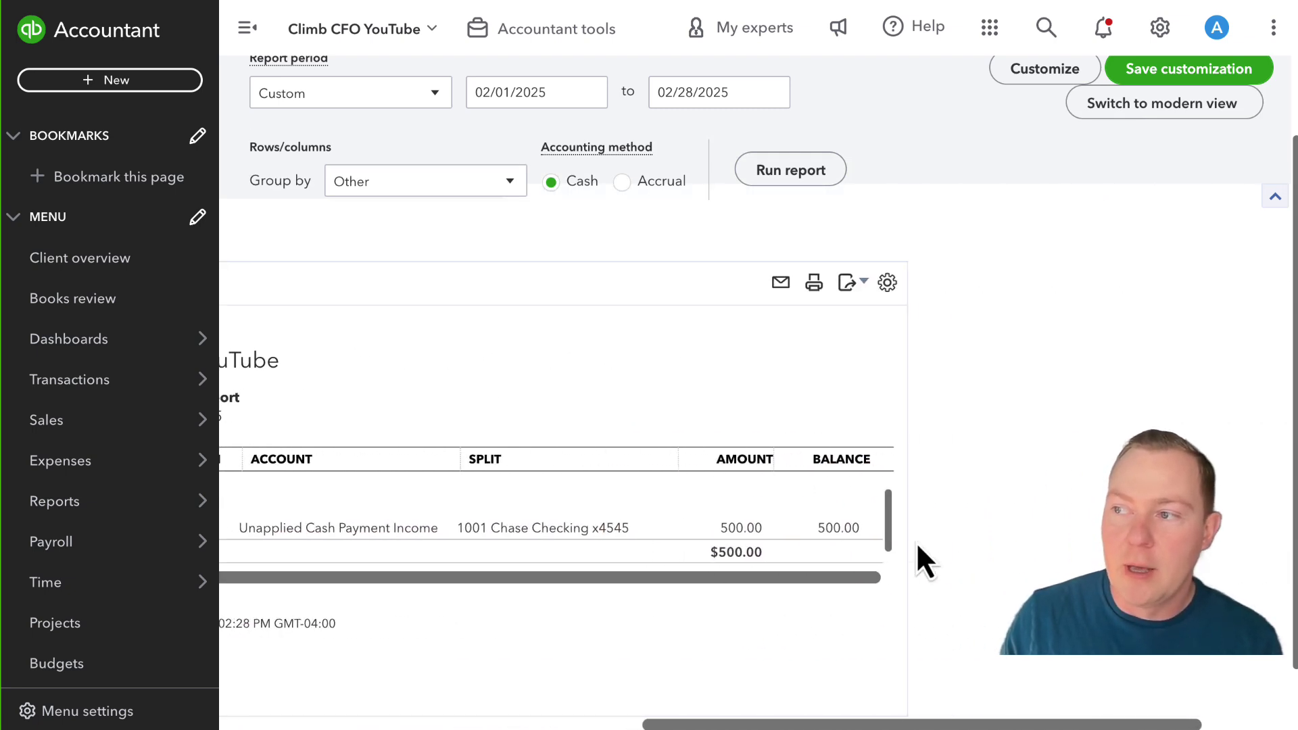
pyautogui.hscroll(-15, 805, 547)
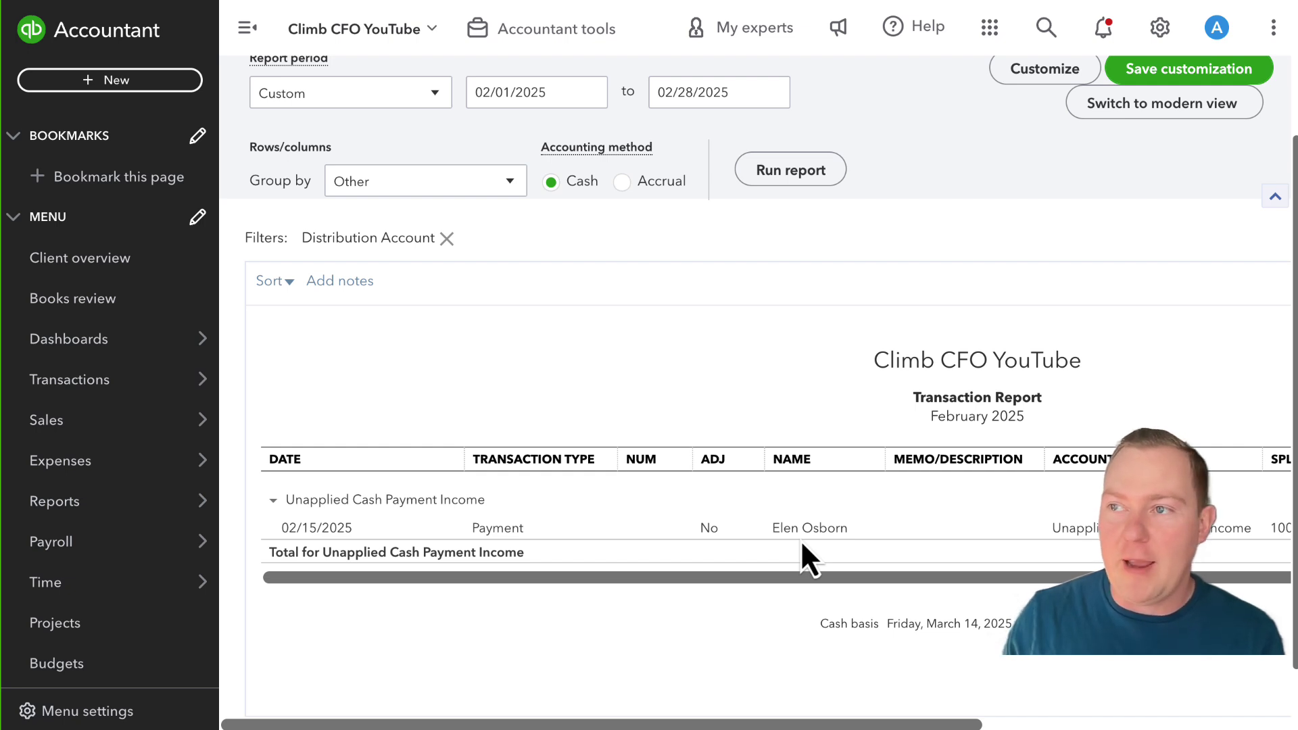
pyautogui.click(173, 108)
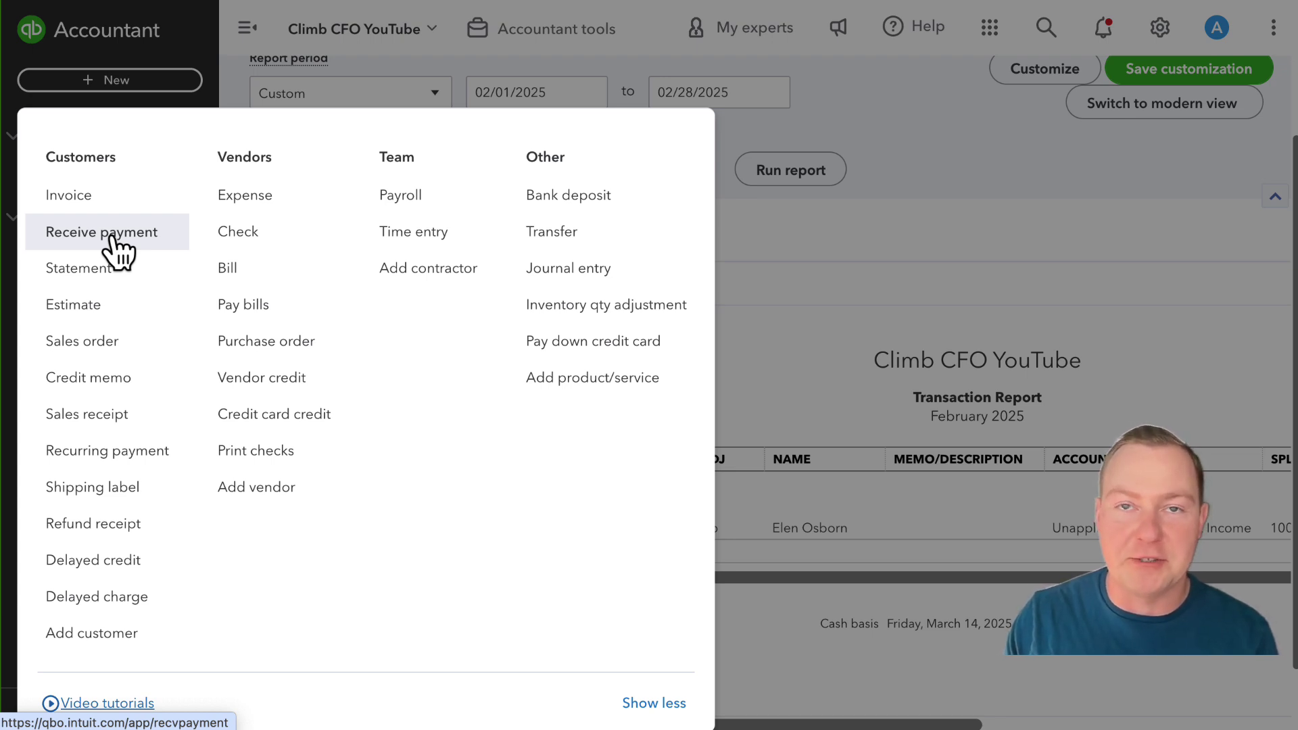
pyautogui.click(904, 343)
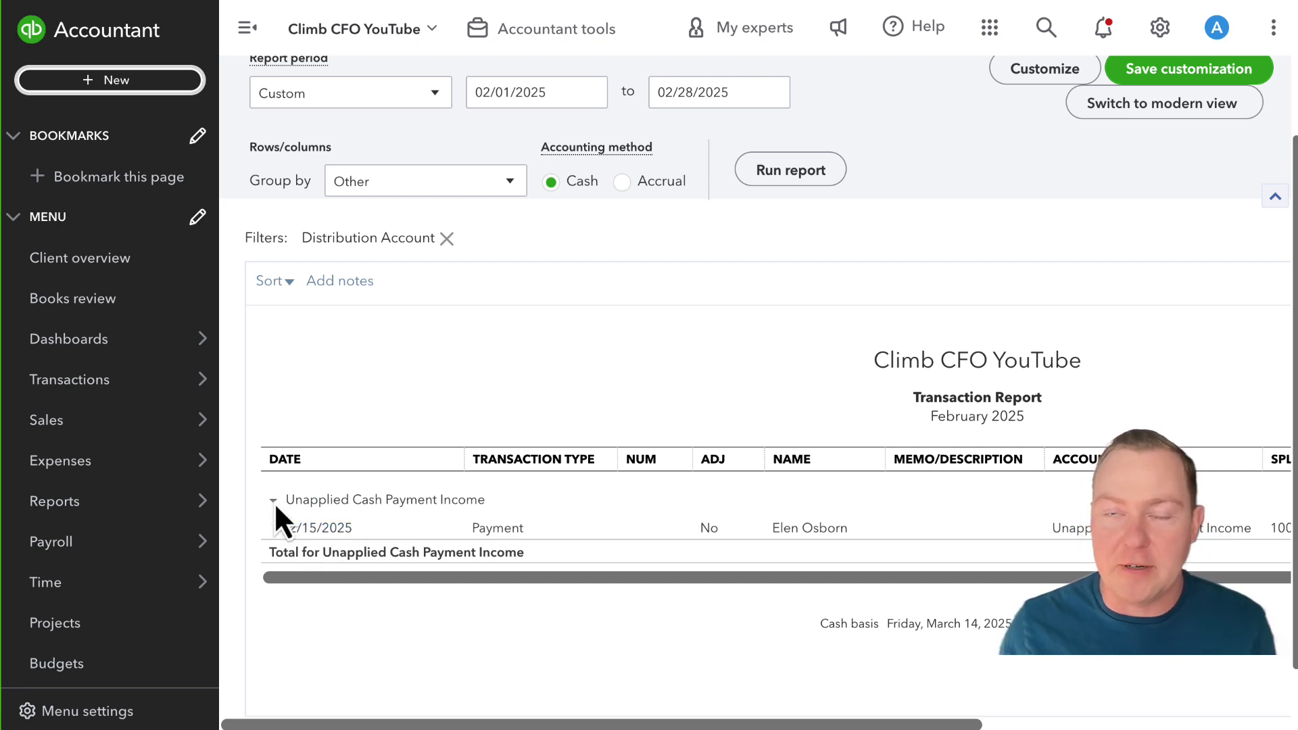
# Start a new invoice for the customer with an Accounting Services line of $500.00.
pyautogui.click(123, 82)
pyautogui.click(119, 201)
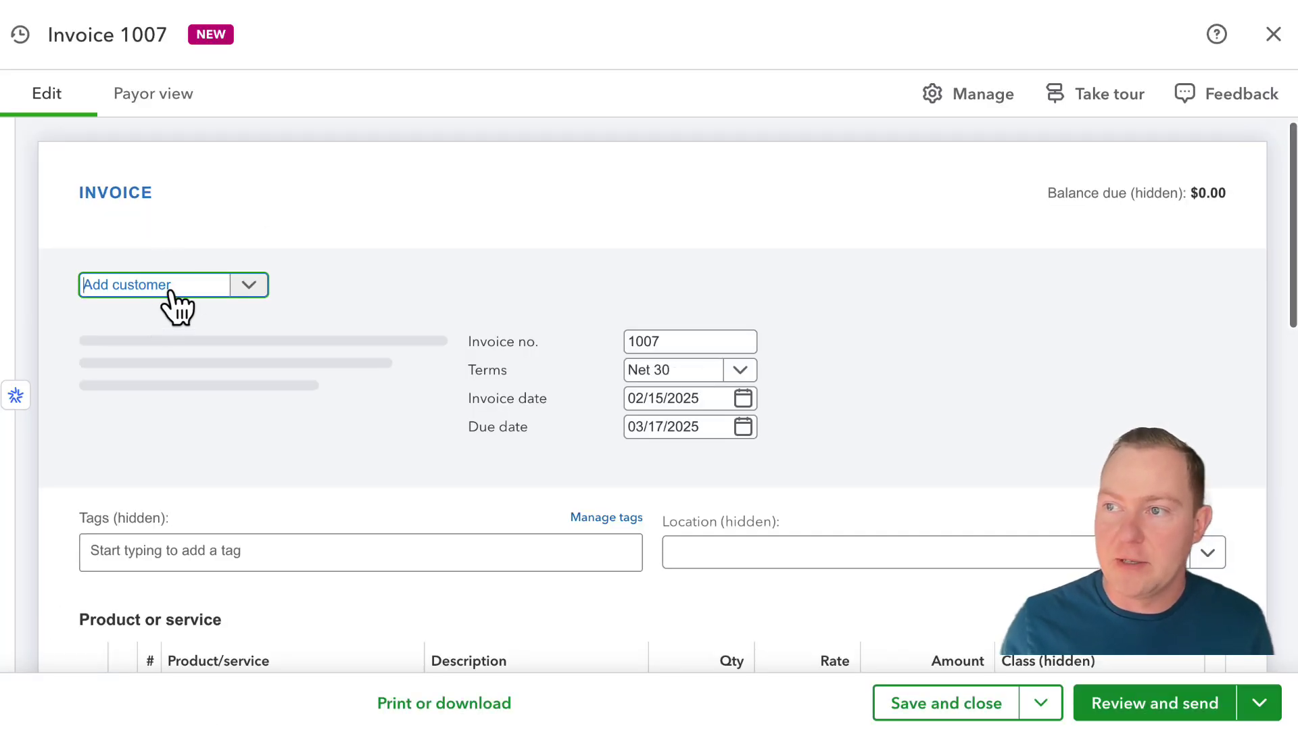
pyautogui.click(180, 404)
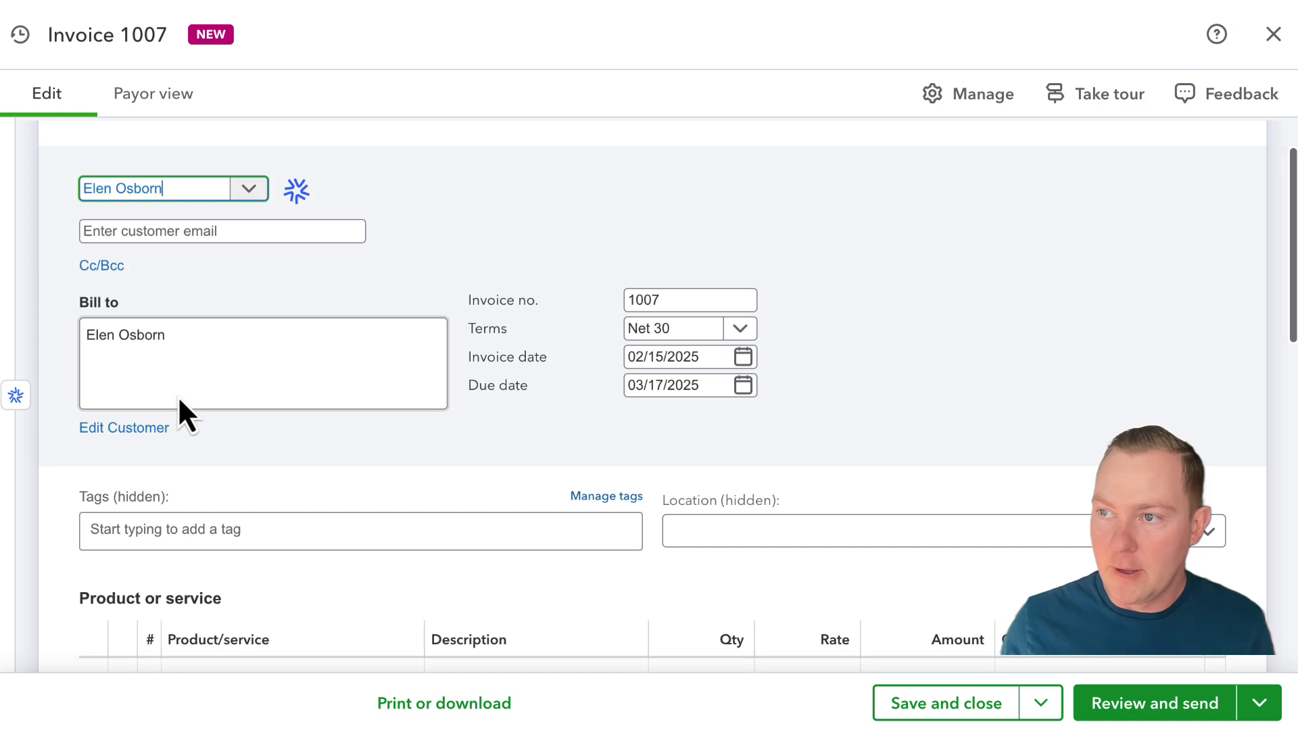
pyautogui.scroll(-4, 177, 396)
pyautogui.click(394, 385)
pyautogui.click(313, 477)
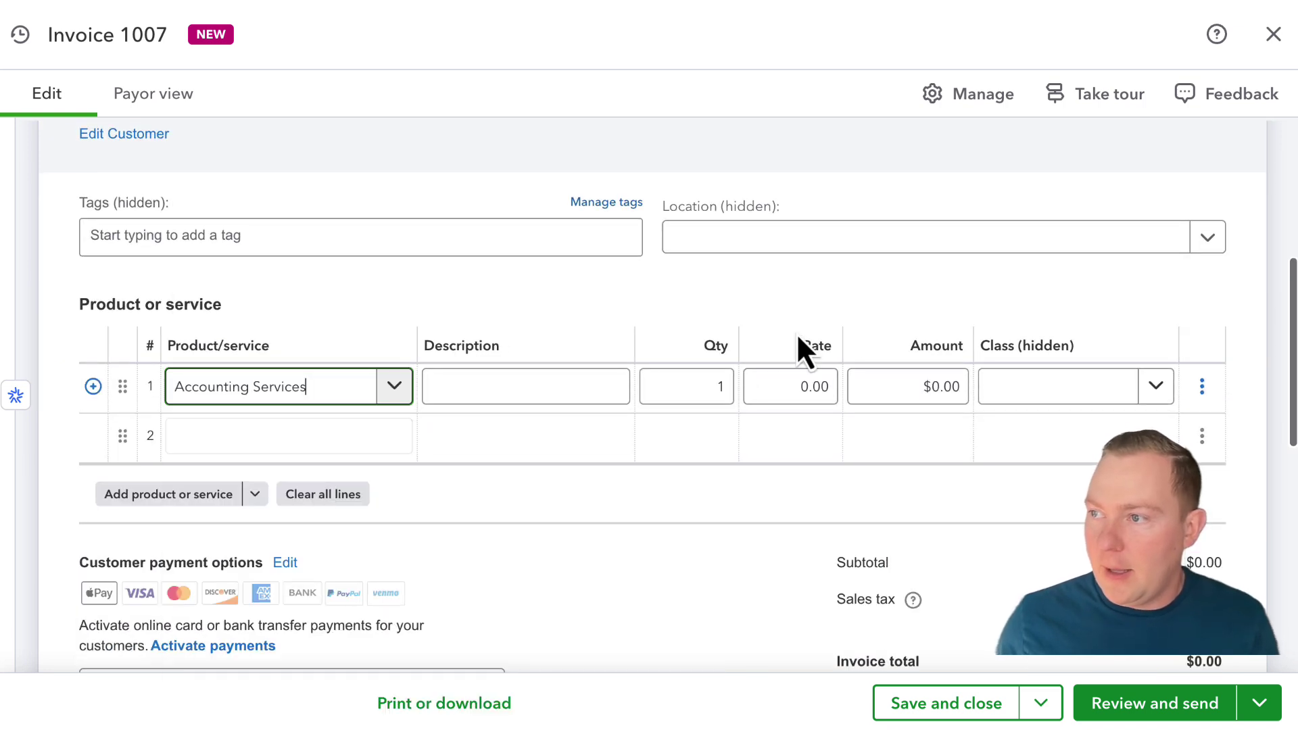
pyautogui.click(927, 386)
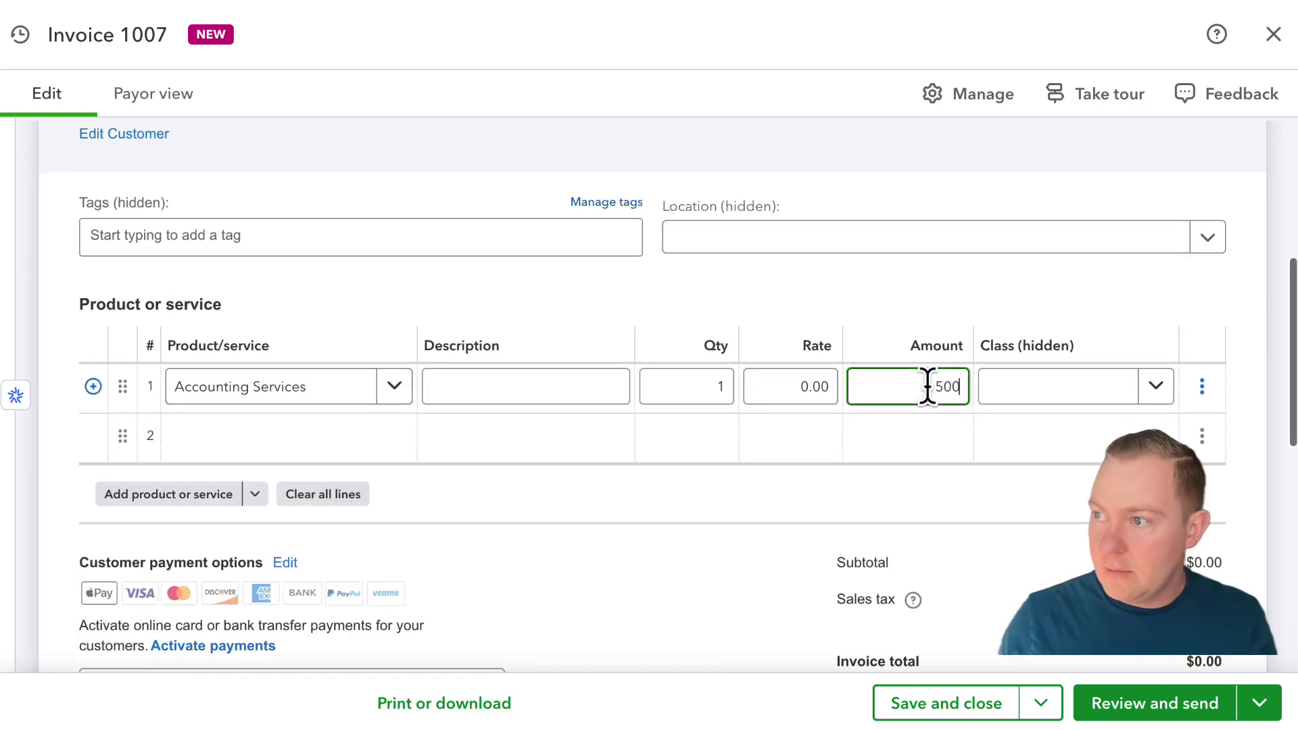
pyautogui.press('Tab')
pyautogui.click(934, 160)
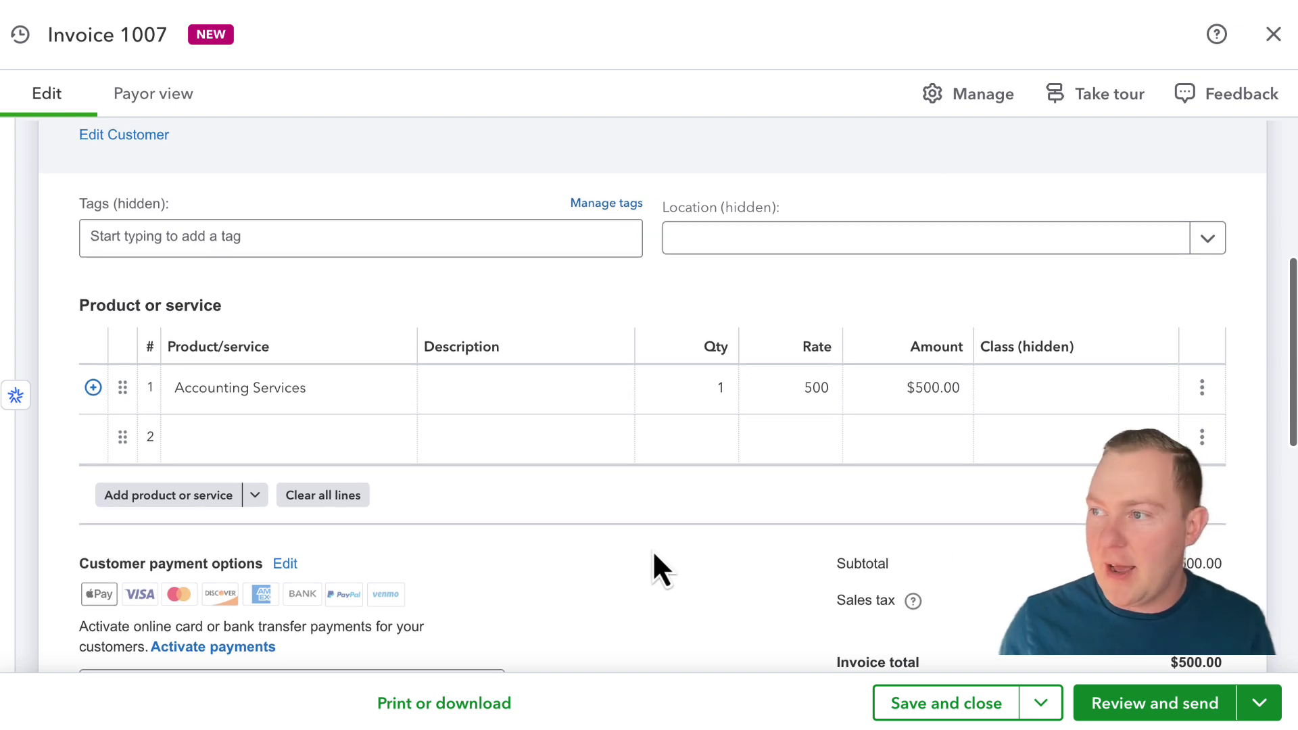
# Date invoice 1007 03/12/2025 (due 04/11/2025) and save and close it.
pyautogui.scroll(5, 651, 569)
pyautogui.click(743, 359)
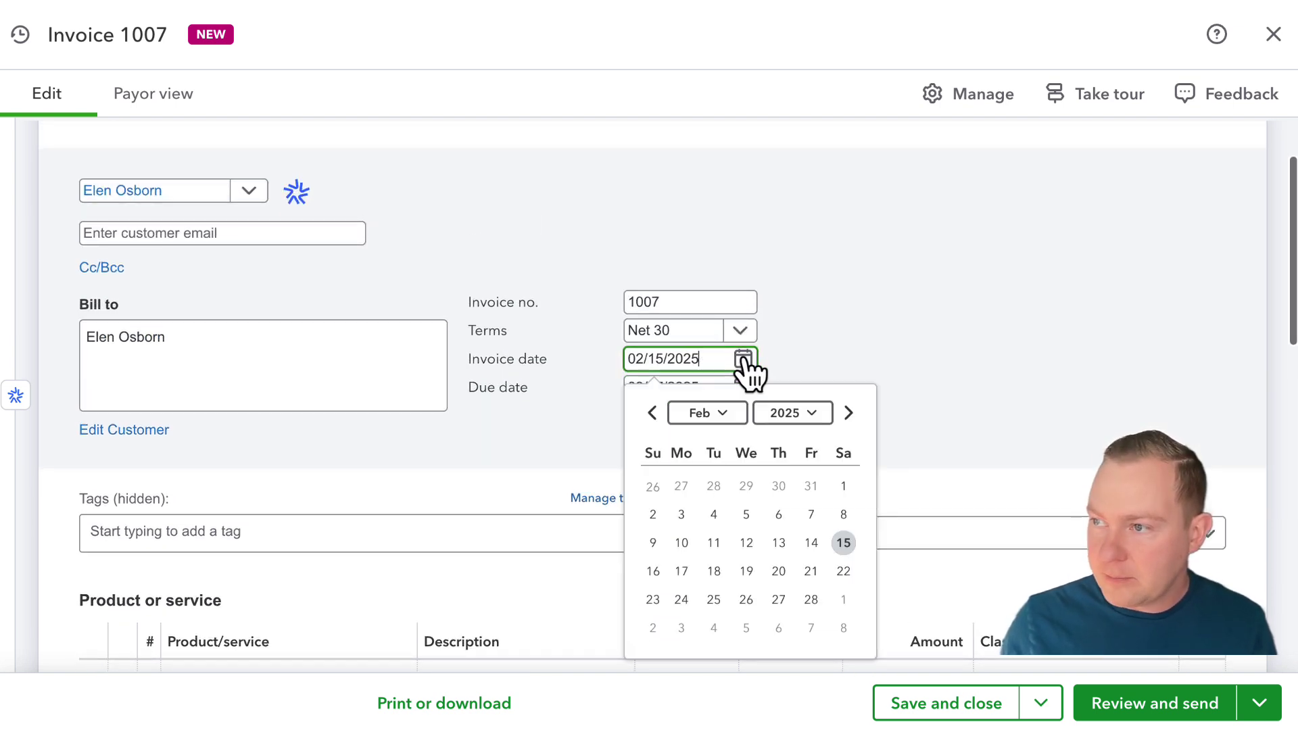
pyautogui.click(848, 412)
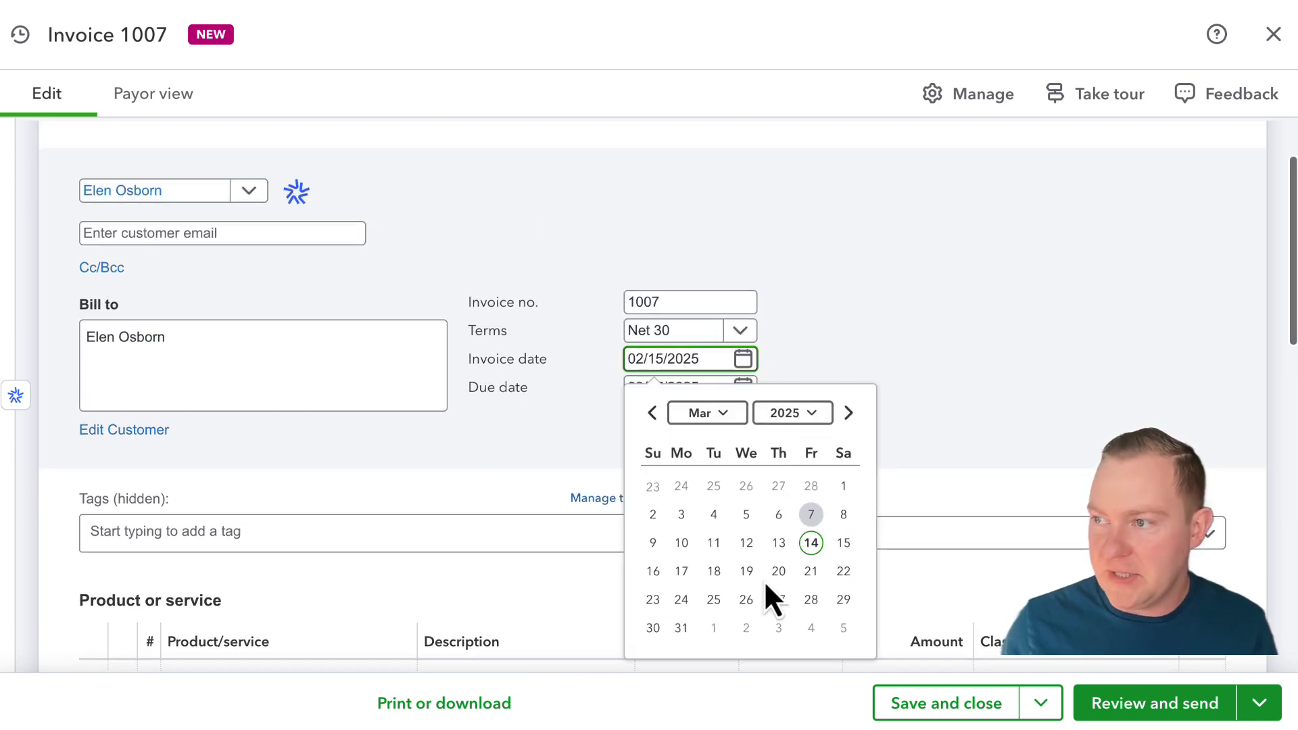
pyautogui.click(746, 543)
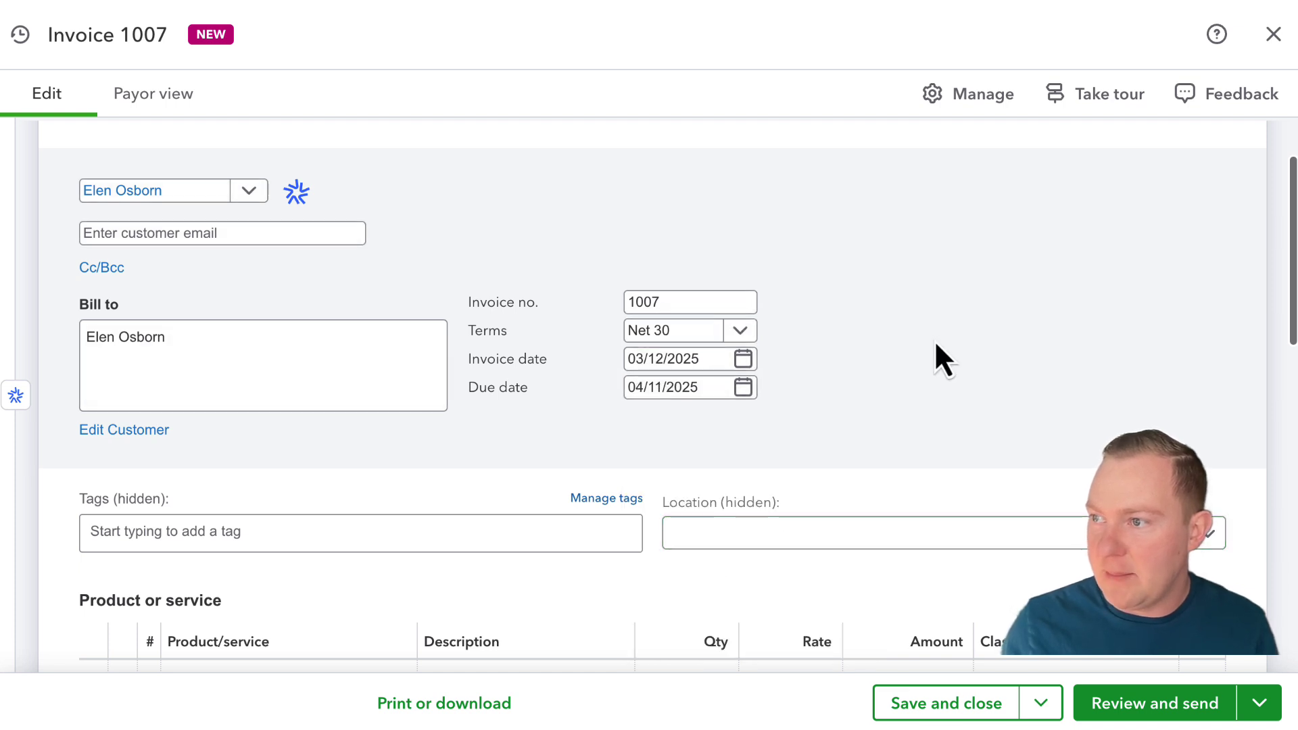
pyautogui.scroll(-1, 936, 344)
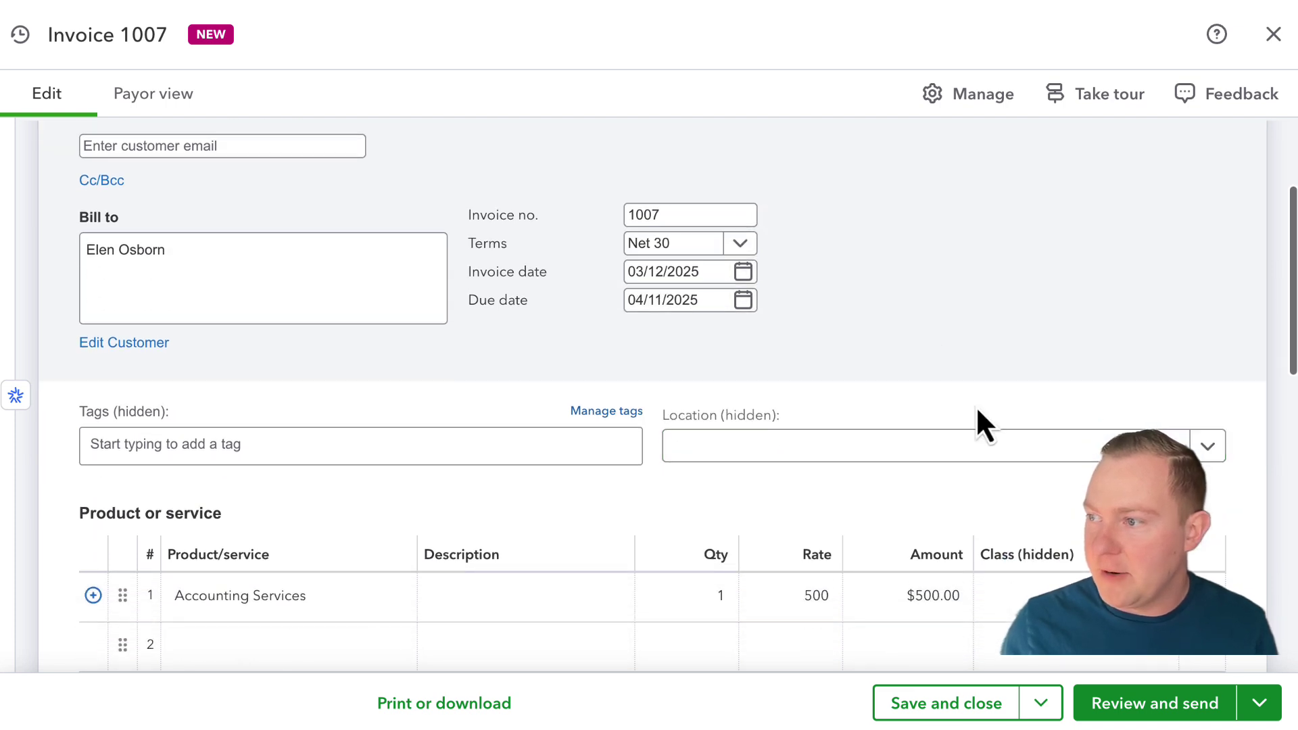
pyautogui.click(949, 706)
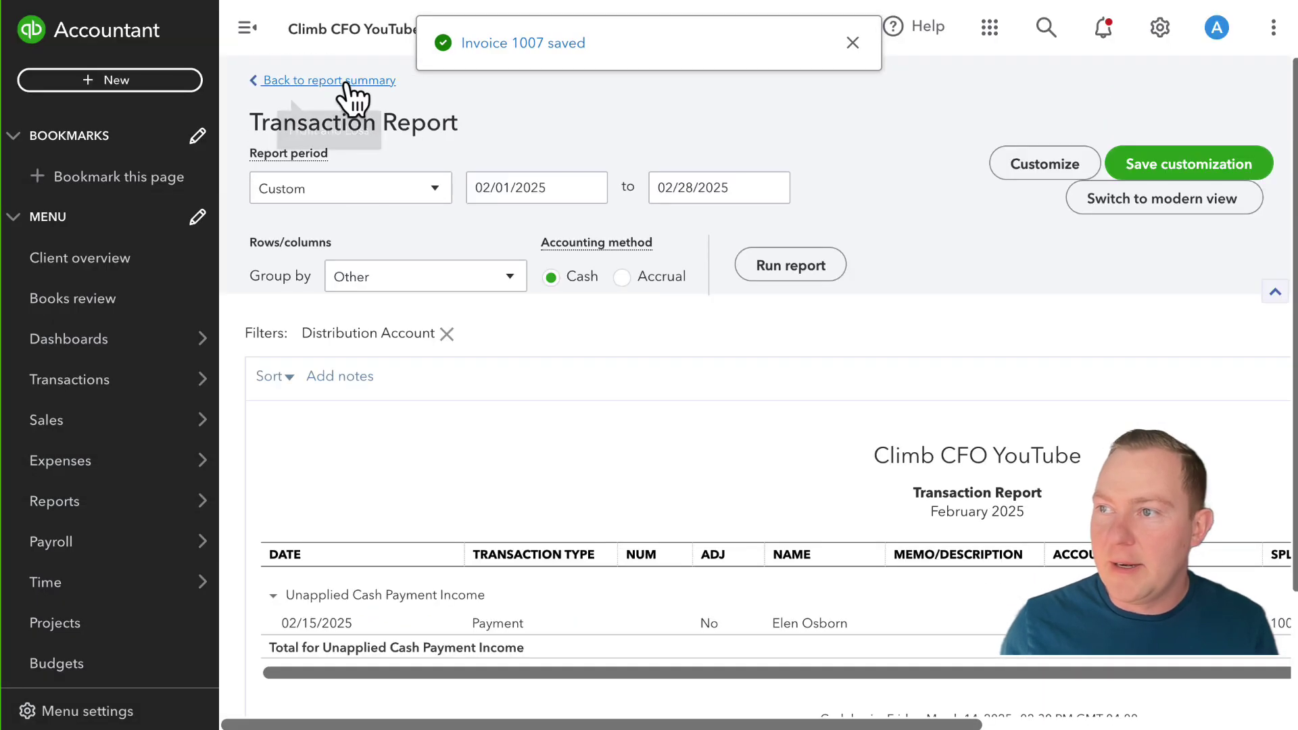
# Return to the Profit and Loss and set its end date to 03/31/2025.
pyautogui.click(346, 81)
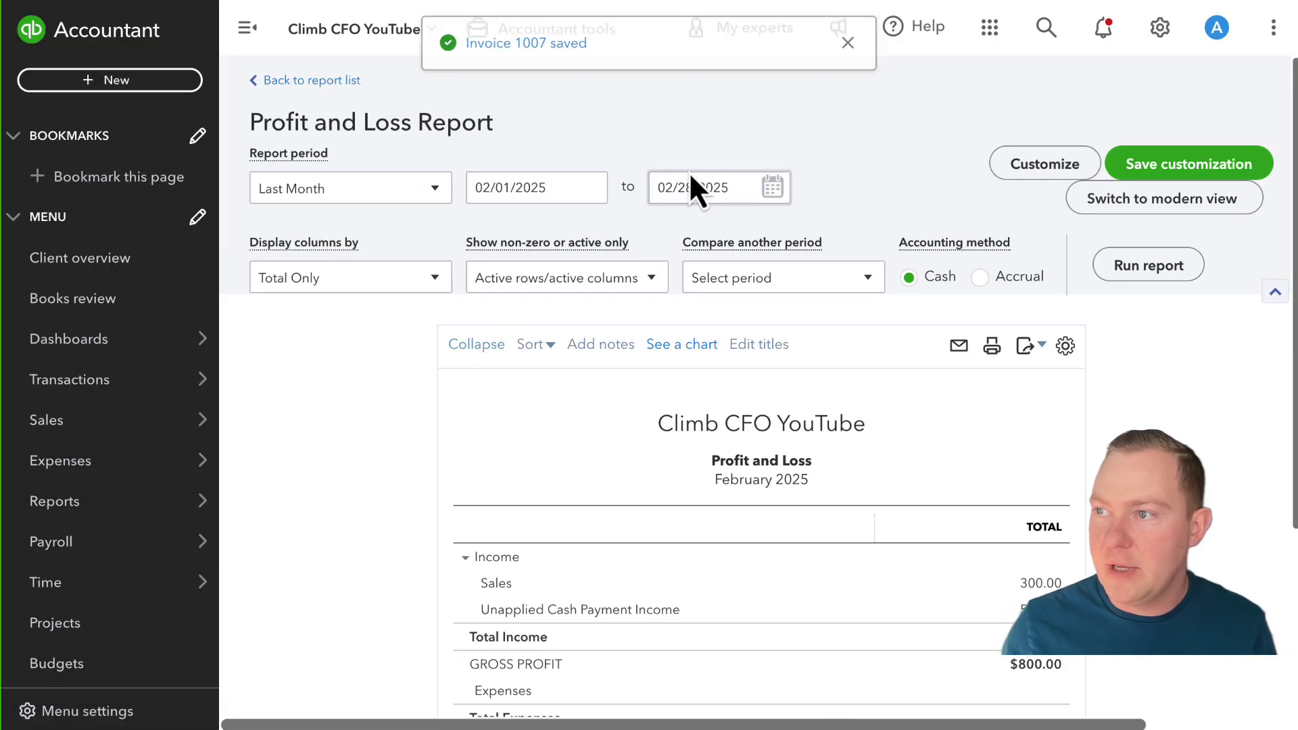
pyautogui.click(738, 184)
pyautogui.hotkey('ctrl', 'a')
pyautogui.write('3')
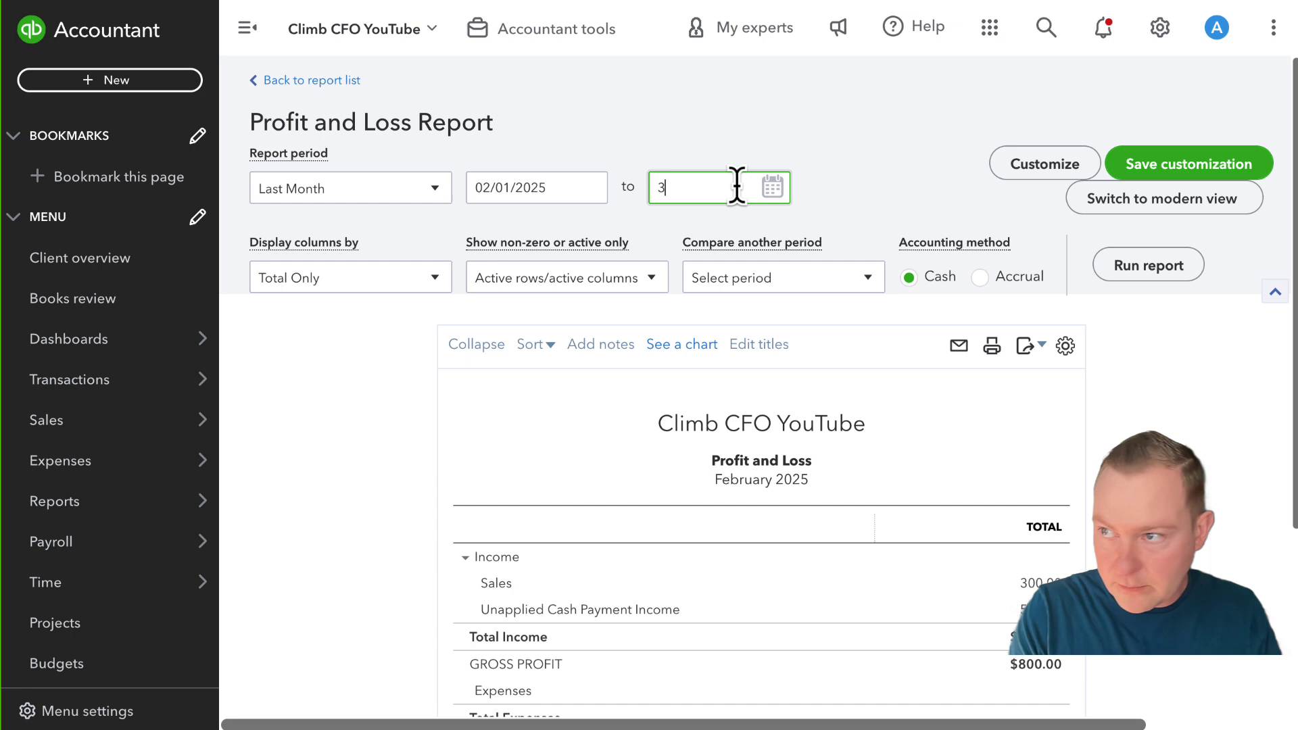
pyautogui.write('/31')
pyautogui.press('Tab')
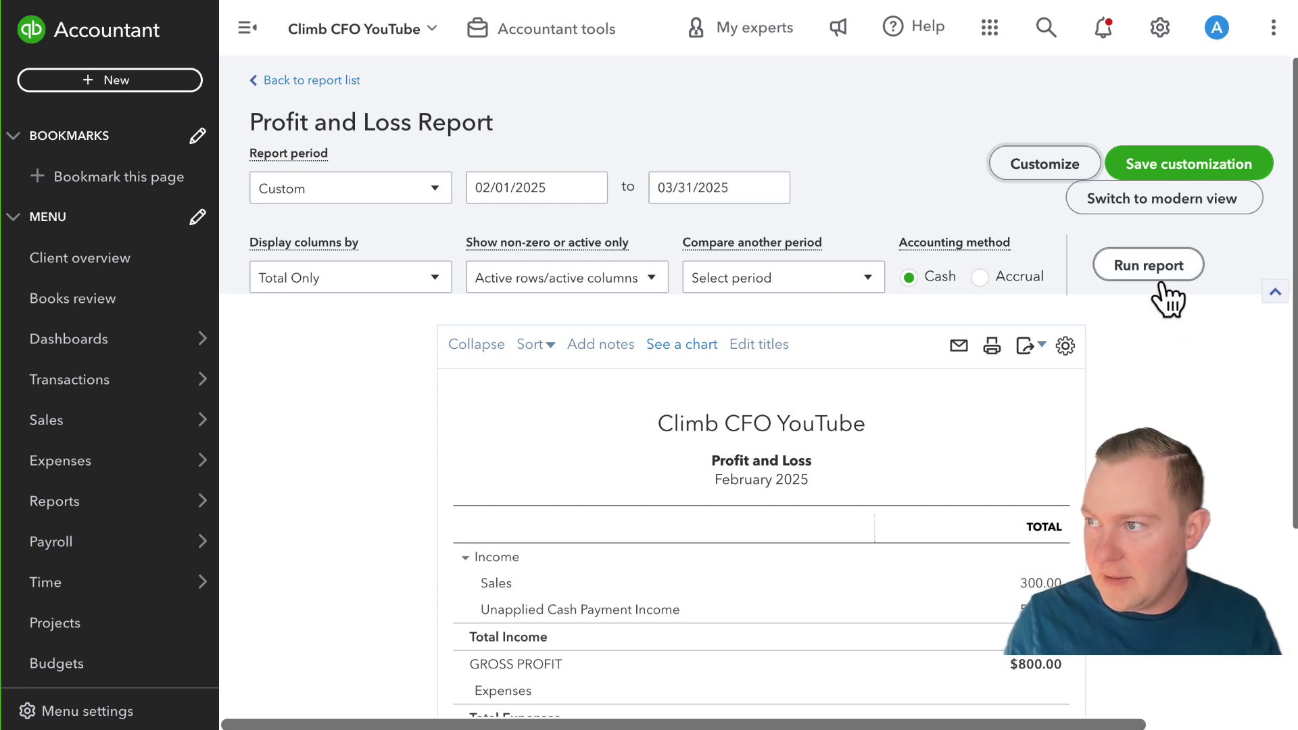
# Run the February–March report with monthly columns, then reopen the column breakdown options.
pyautogui.click(501, 187)
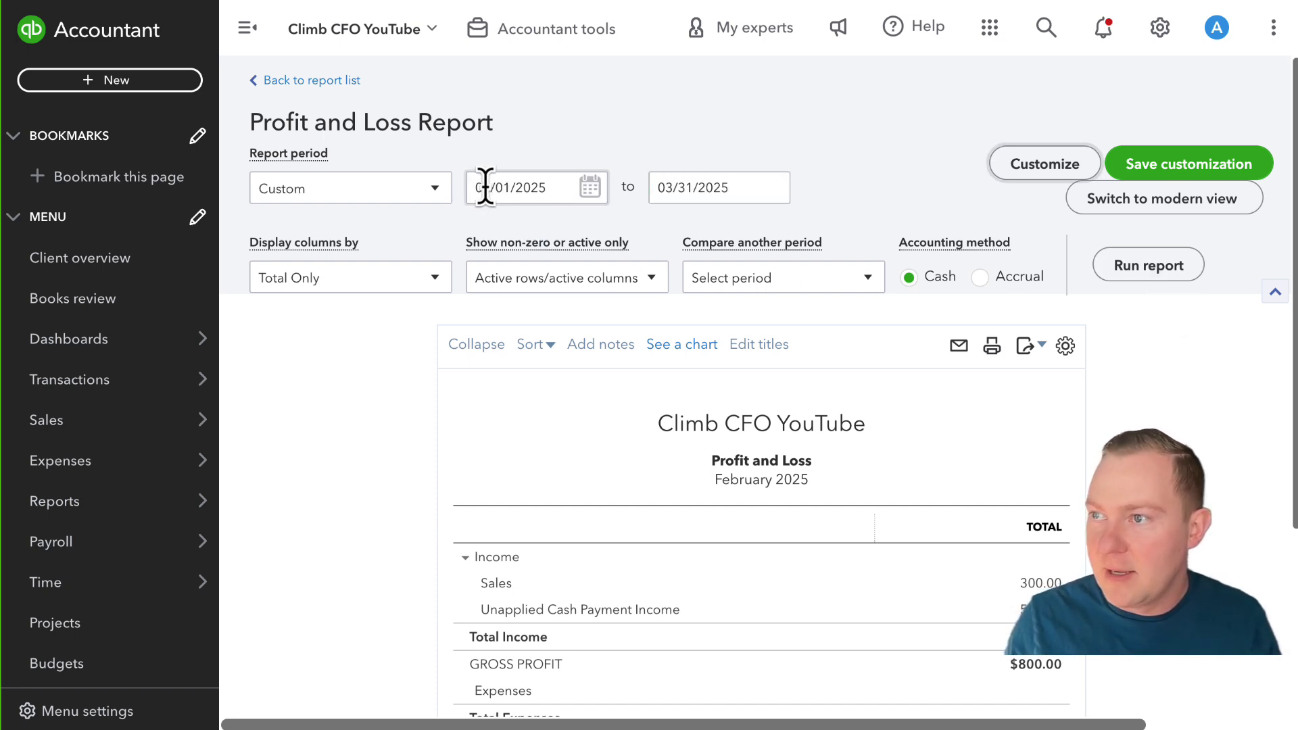
pyautogui.click(378, 283)
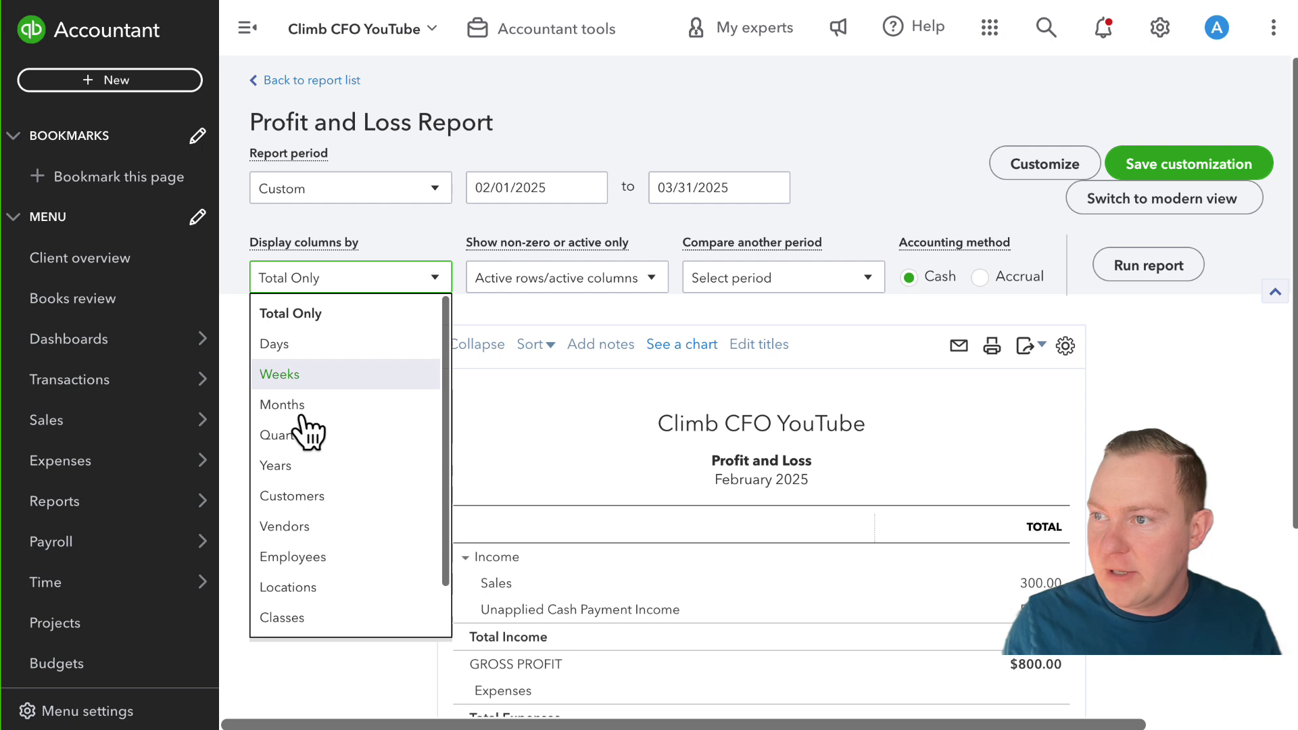
pyautogui.click(305, 409)
pyautogui.click(1191, 265)
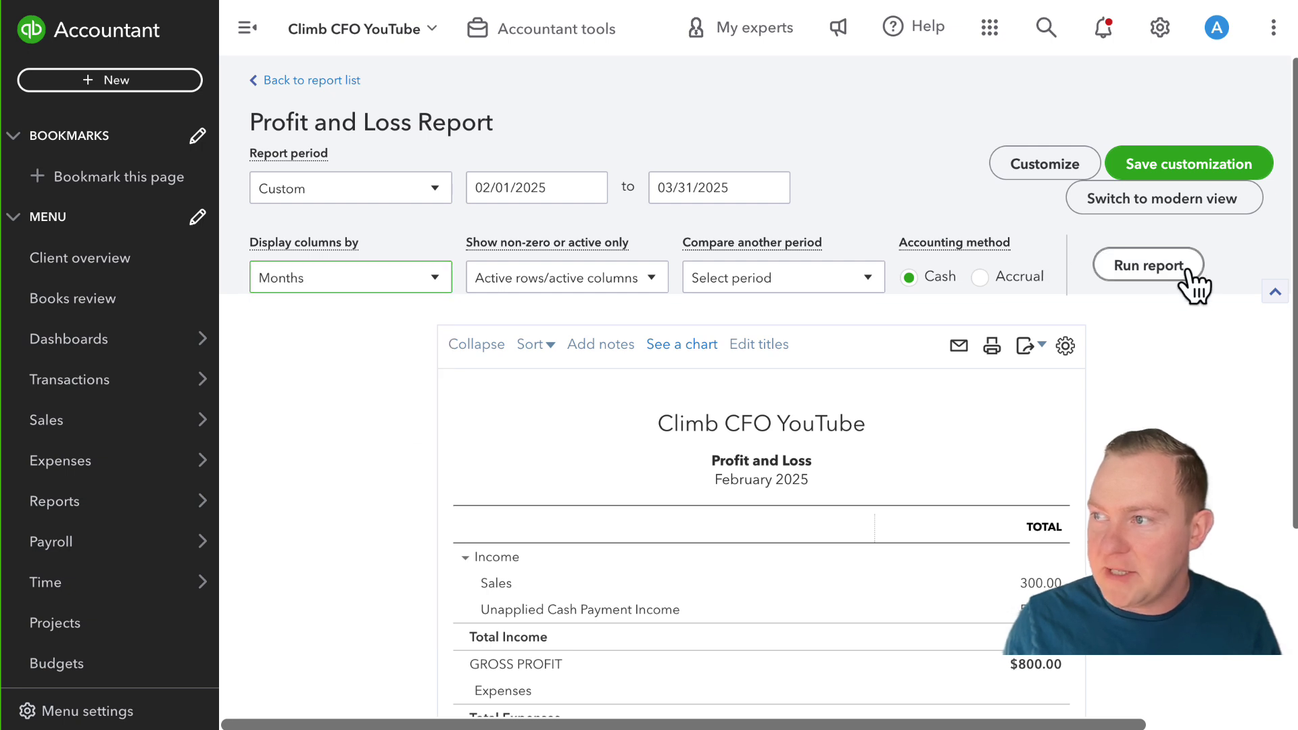
pyautogui.scroll(-3, 1191, 284)
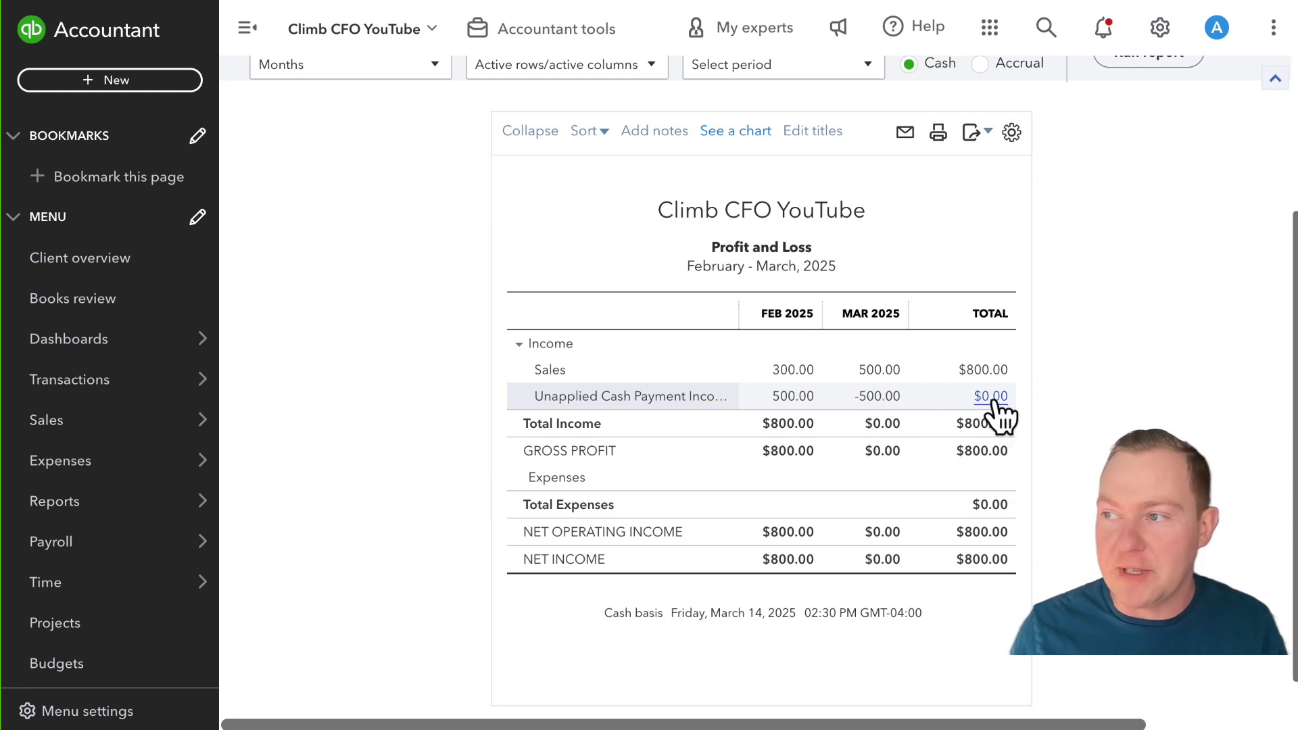
pyautogui.scroll(3, 992, 412)
pyautogui.click(288, 278)
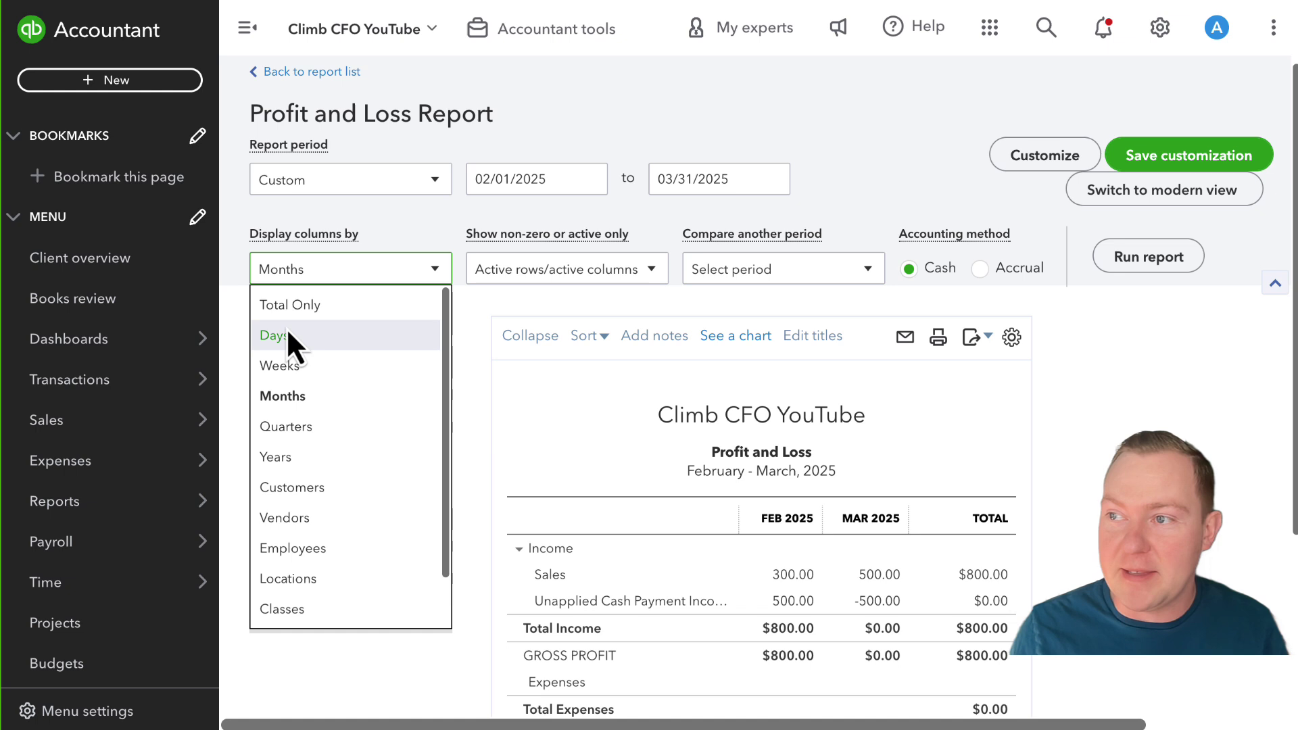
pyautogui.click(287, 334)
pyautogui.click(323, 276)
# Rerun the Profit and Loss with a single Total Only column.
pyautogui.click(311, 306)
pyautogui.click(1118, 267)
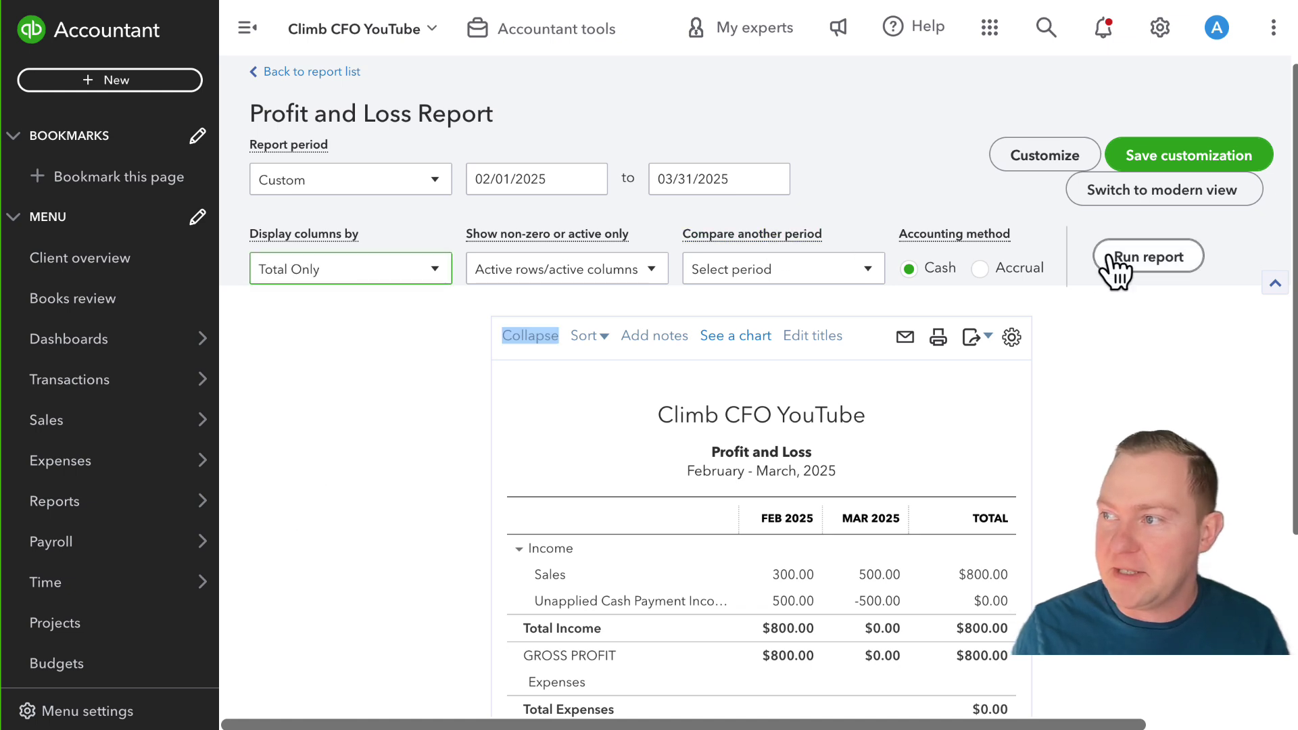
pyautogui.scroll(-1, 711, 521)
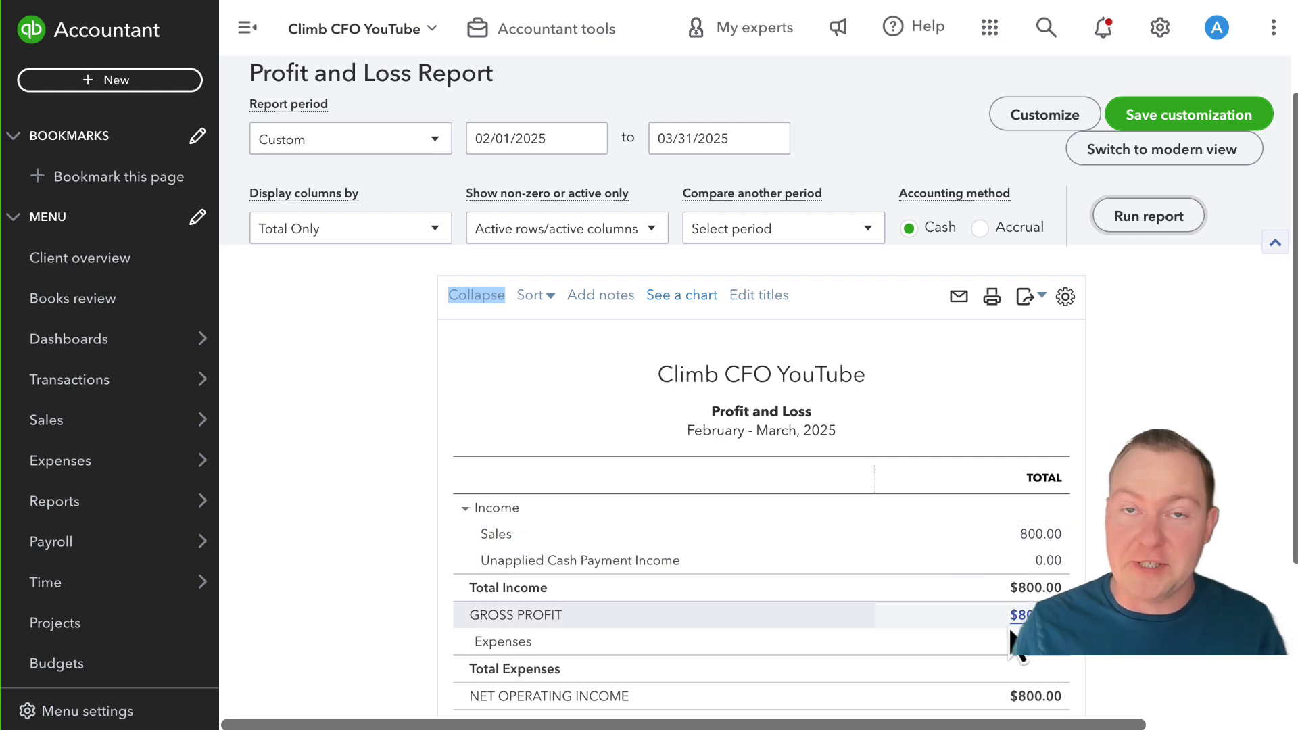
# Drill into Unapplied Cash Payment Income to review its February–March transactions.
pyautogui.click(1048, 561)
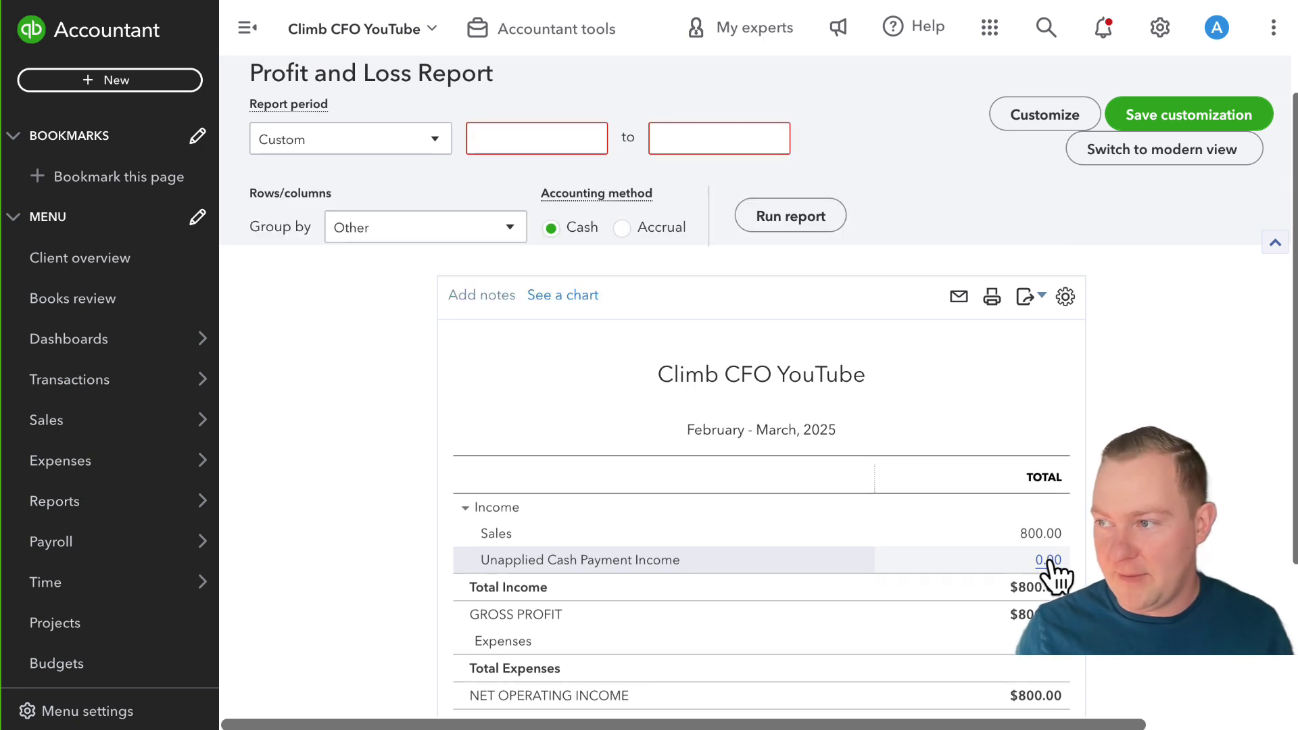
pyautogui.scroll(-1, 946, 561)
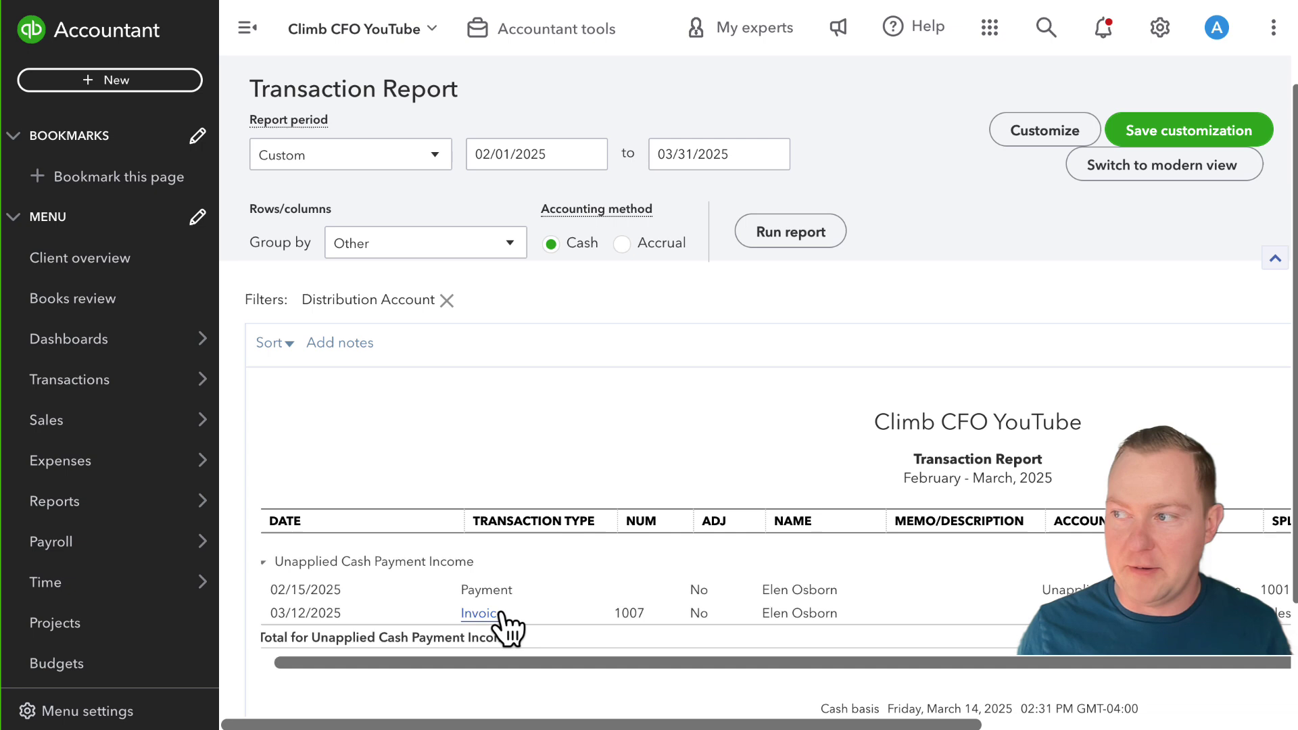
pyautogui.hscroll(6, 501, 614)
pyautogui.hscroll(-2, 501, 617)
pyautogui.hscroll(-4, 500, 613)
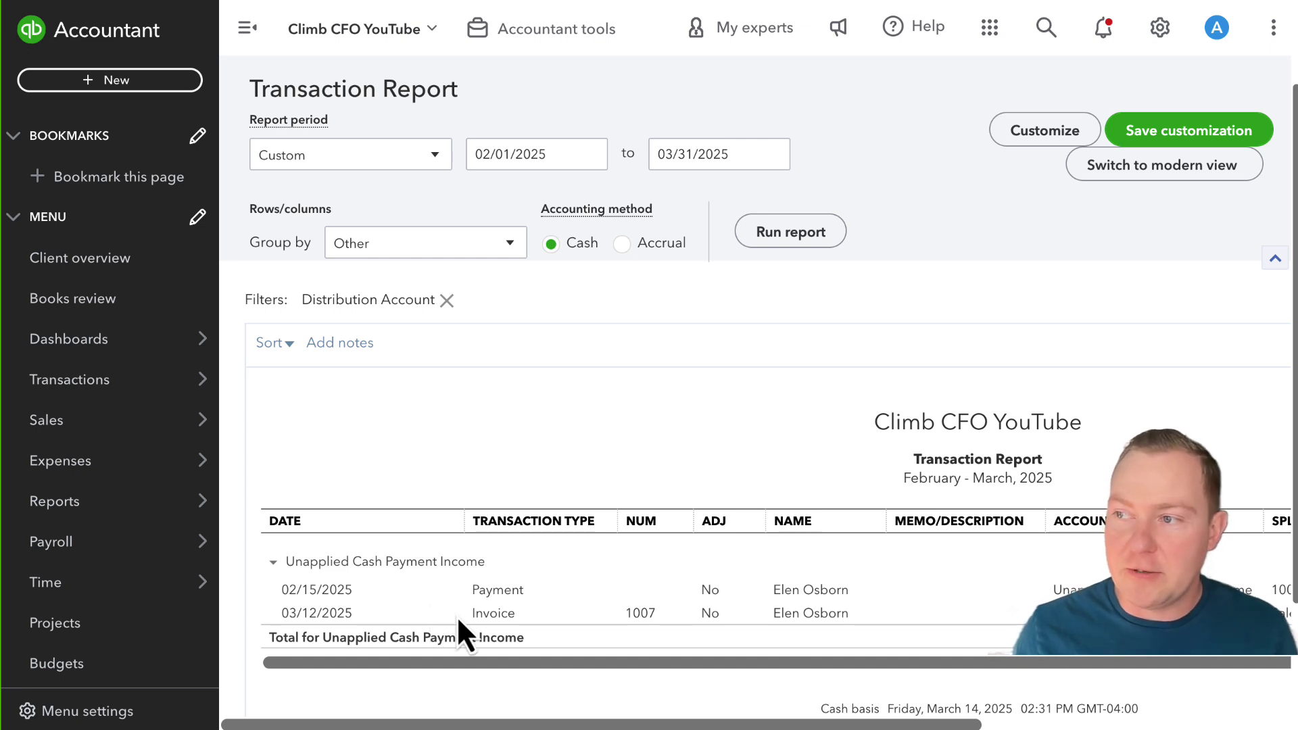
pyautogui.hscroll(4, 436, 610)
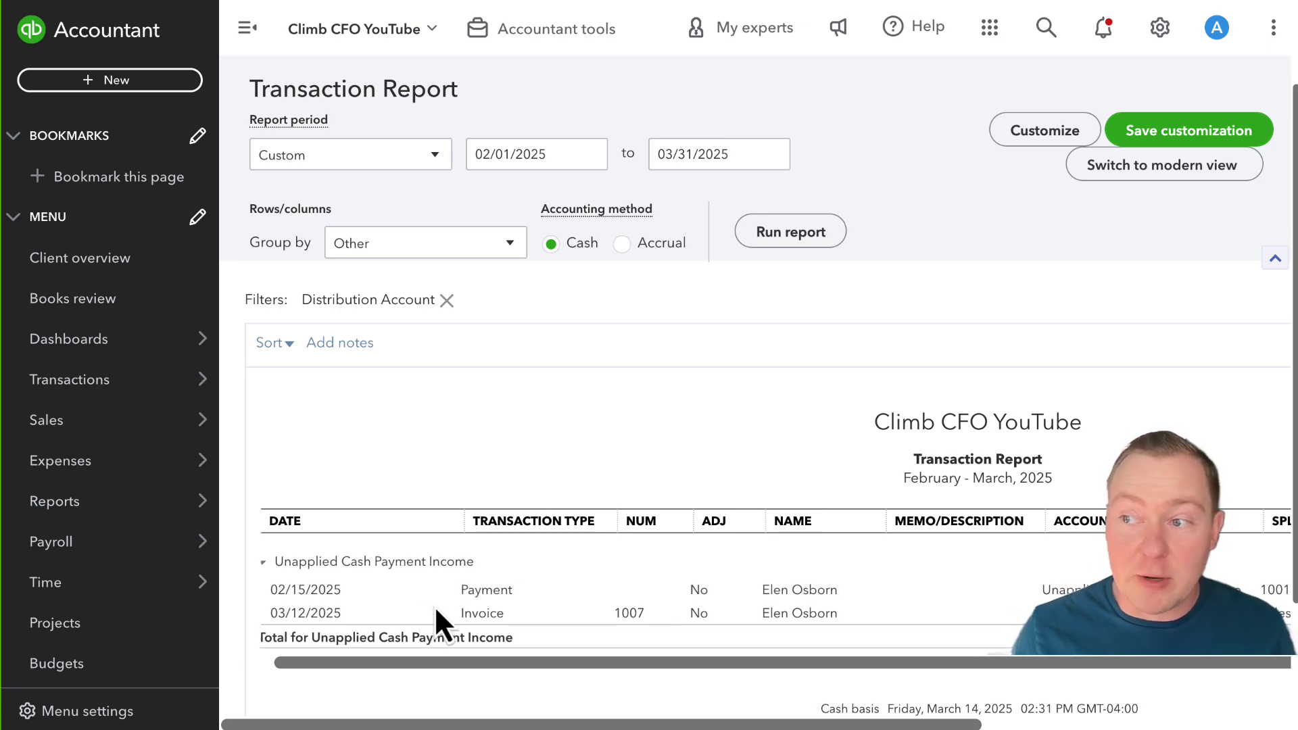
pyautogui.hscroll(6, 436, 610)
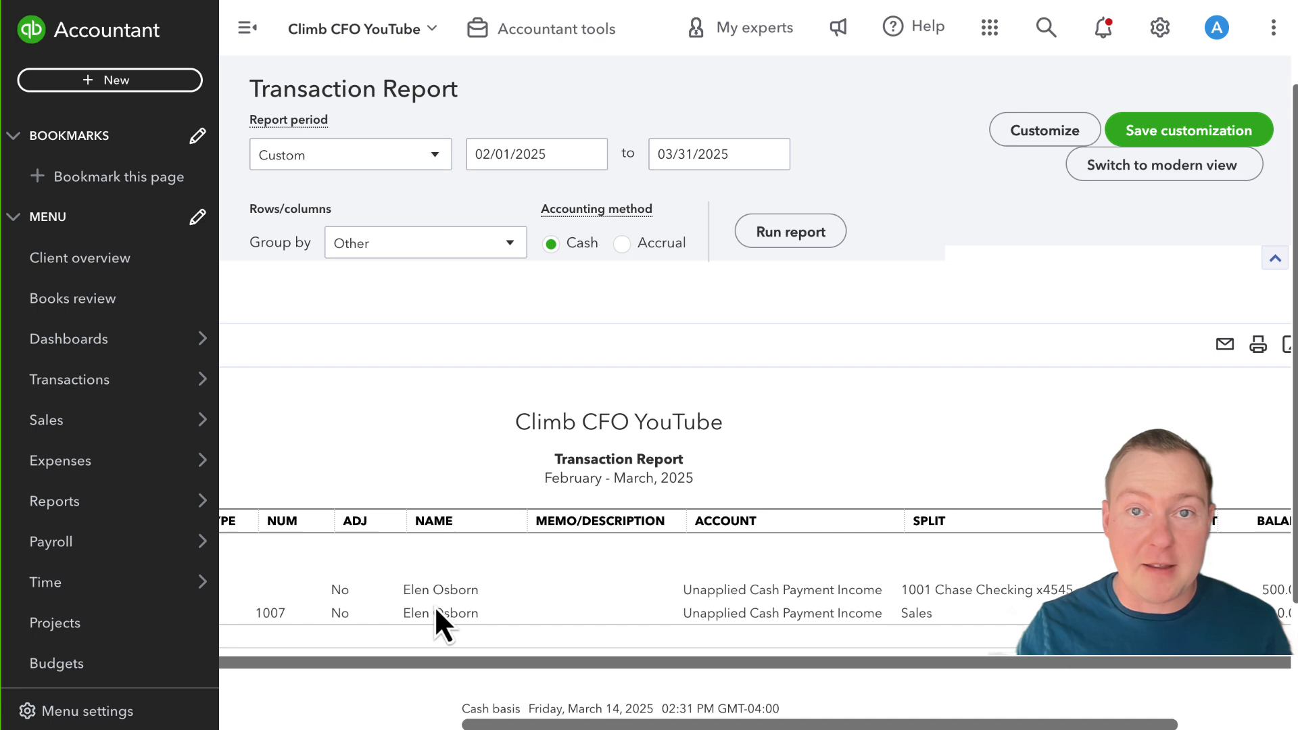
pyautogui.hscroll(2, 434, 606)
pyautogui.hscroll(-3, 434, 606)
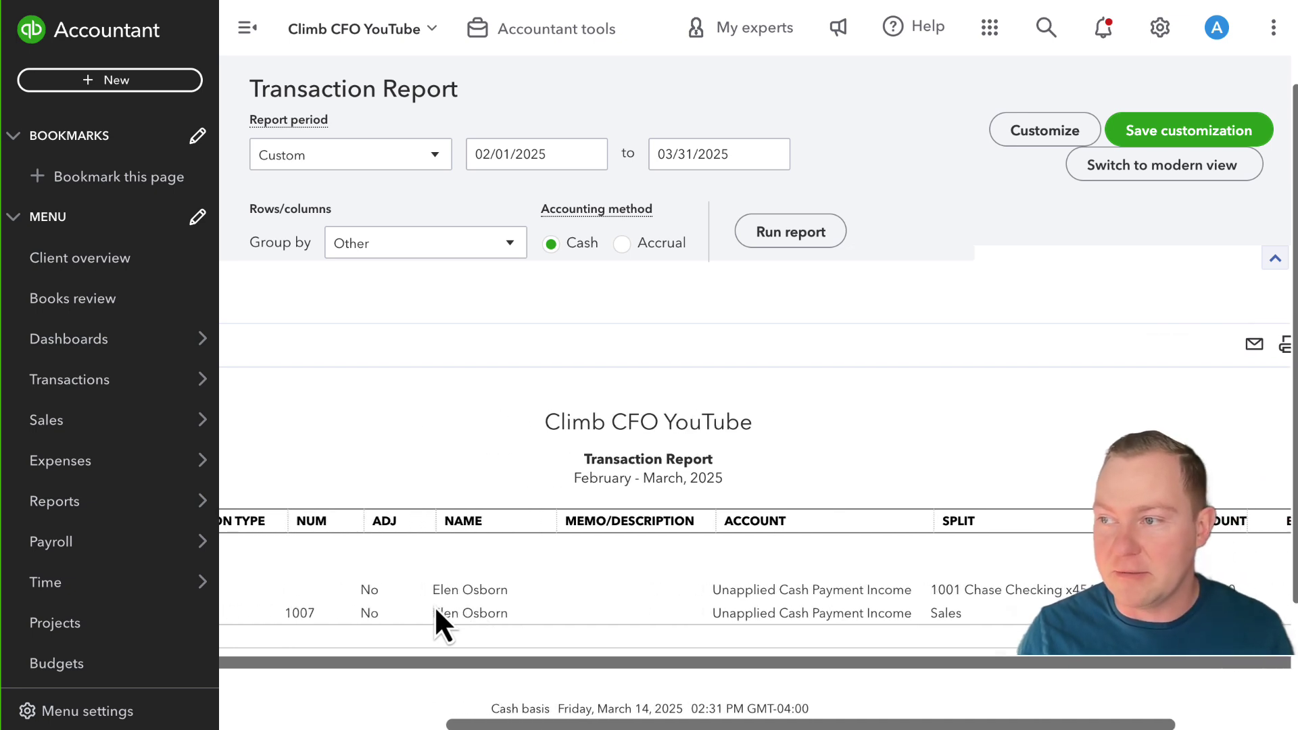
pyautogui.hscroll(-8, 434, 606)
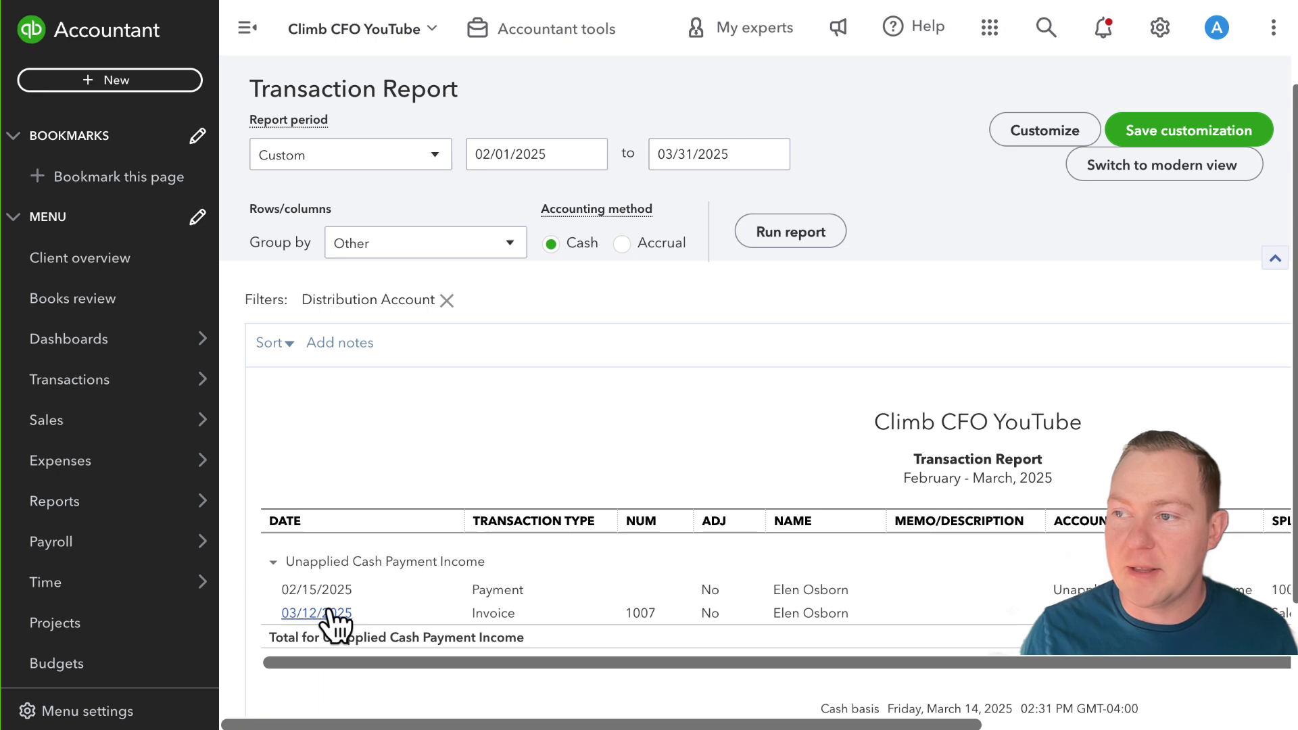
pyautogui.click(1159, 30)
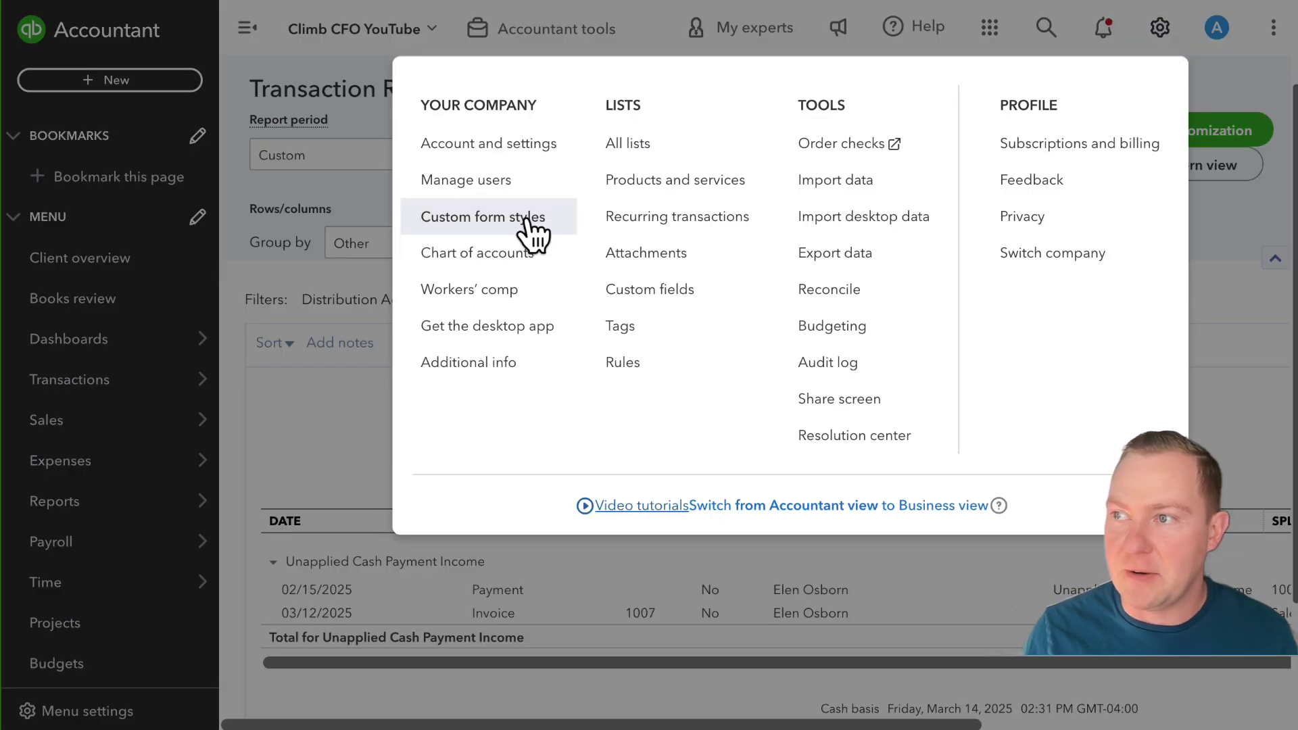
pyautogui.click(518, 157)
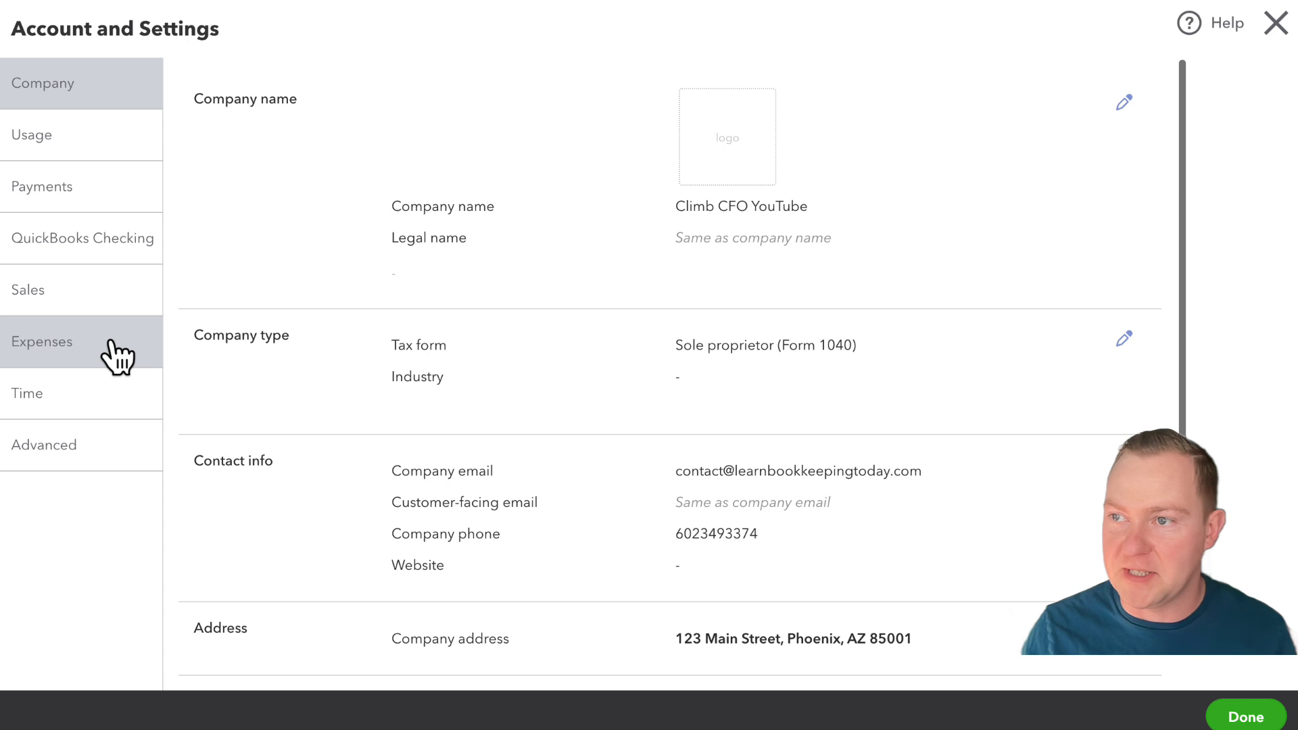
pyautogui.click(72, 465)
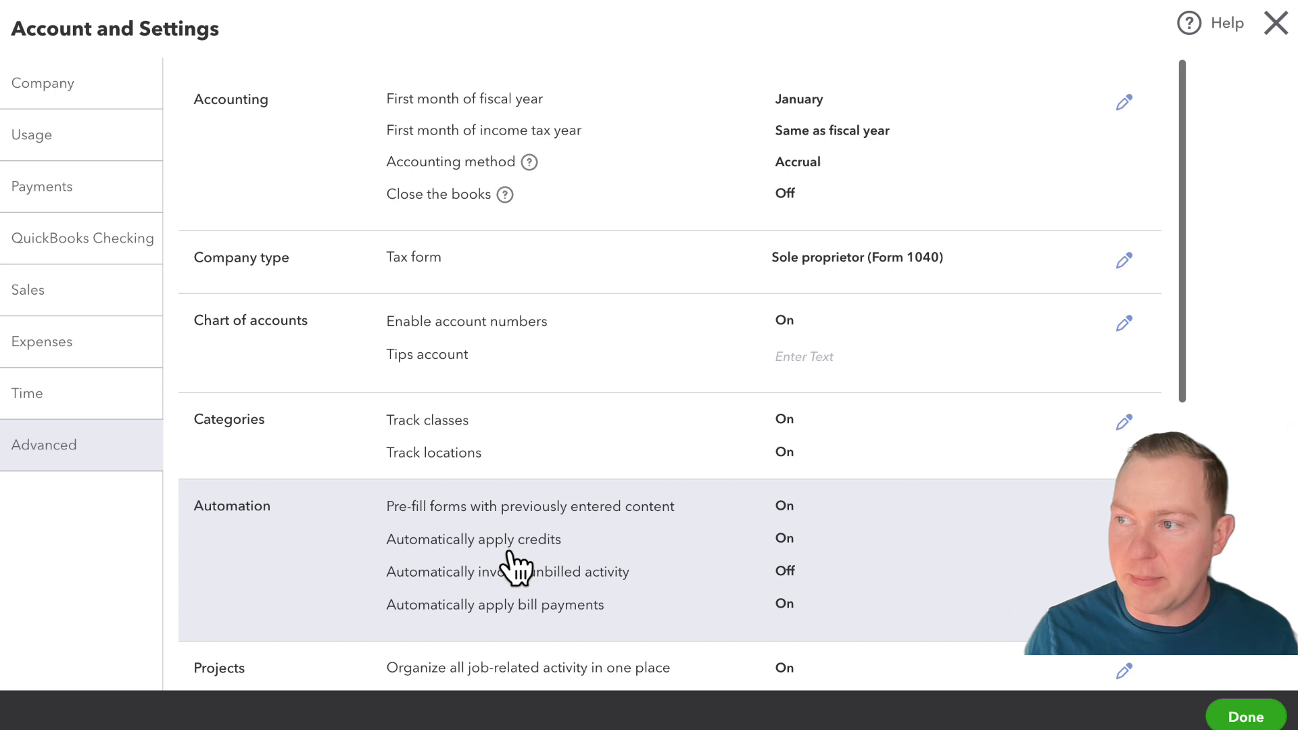
pyautogui.click(1276, 23)
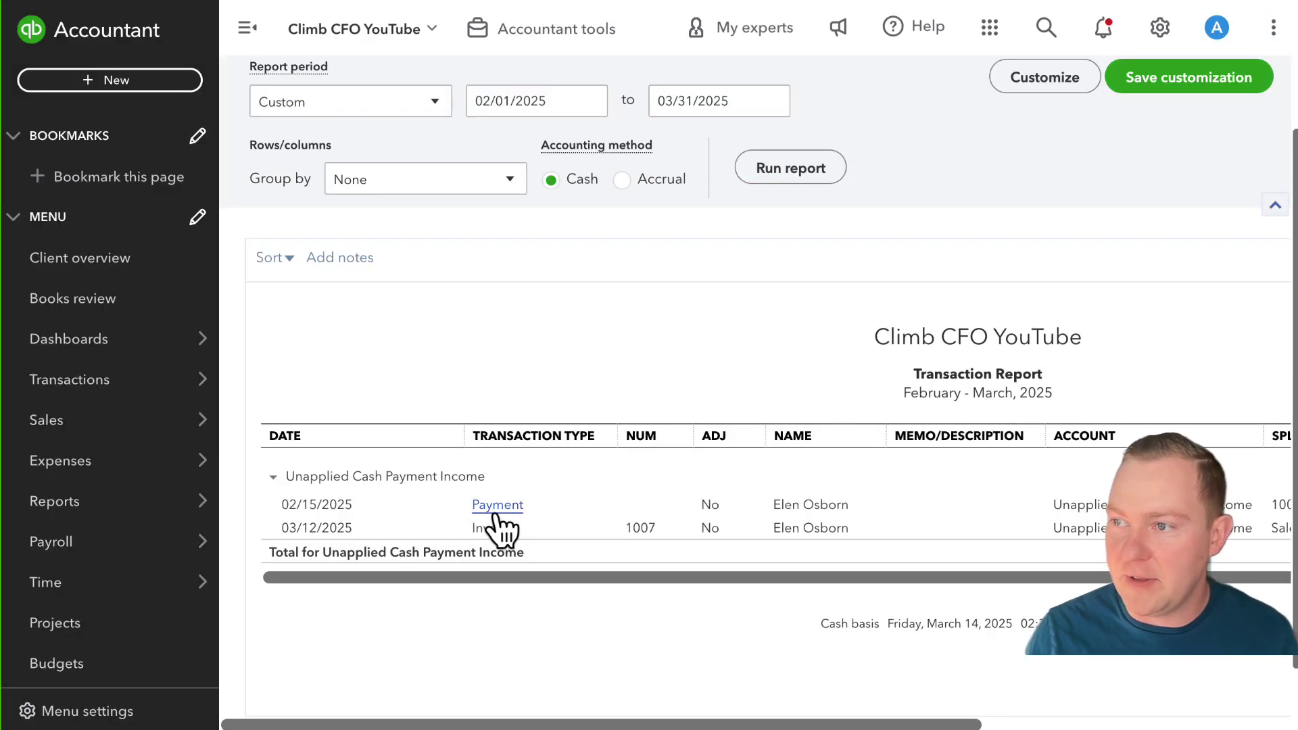
pyautogui.click(499, 507)
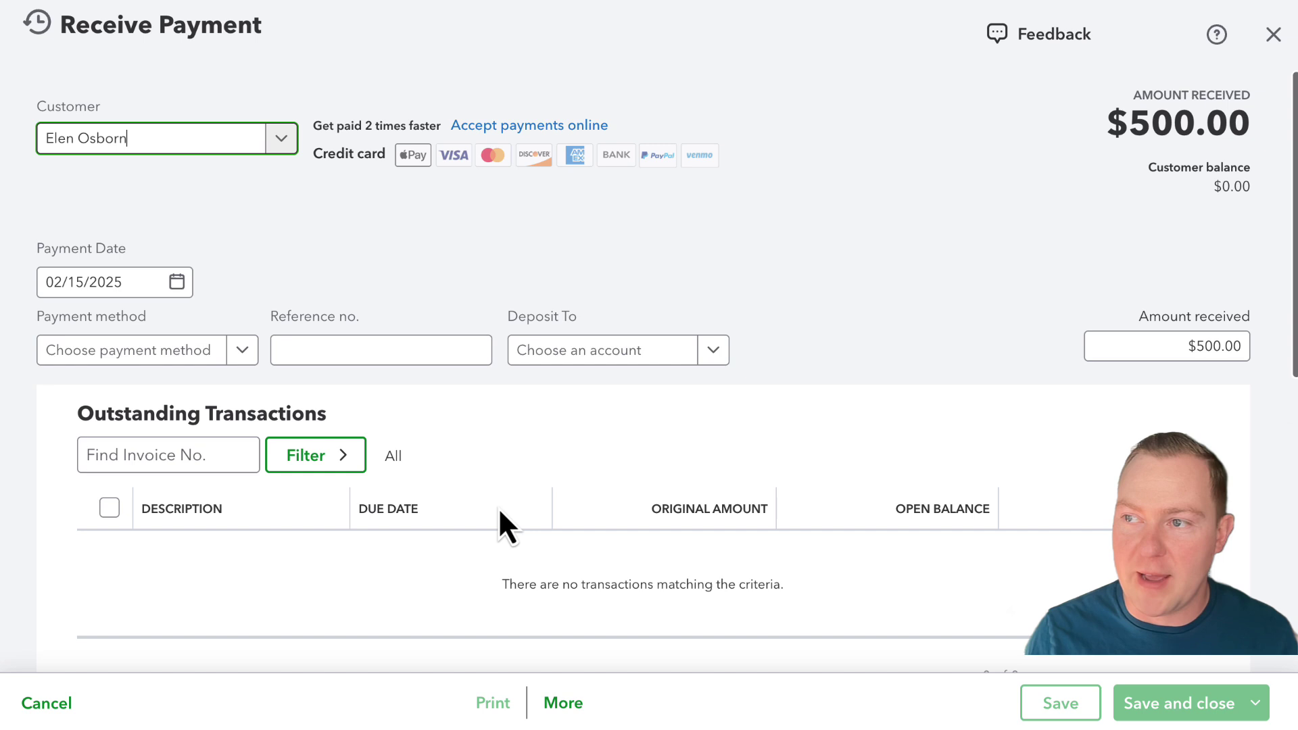
pyautogui.scroll(-4, 497, 507)
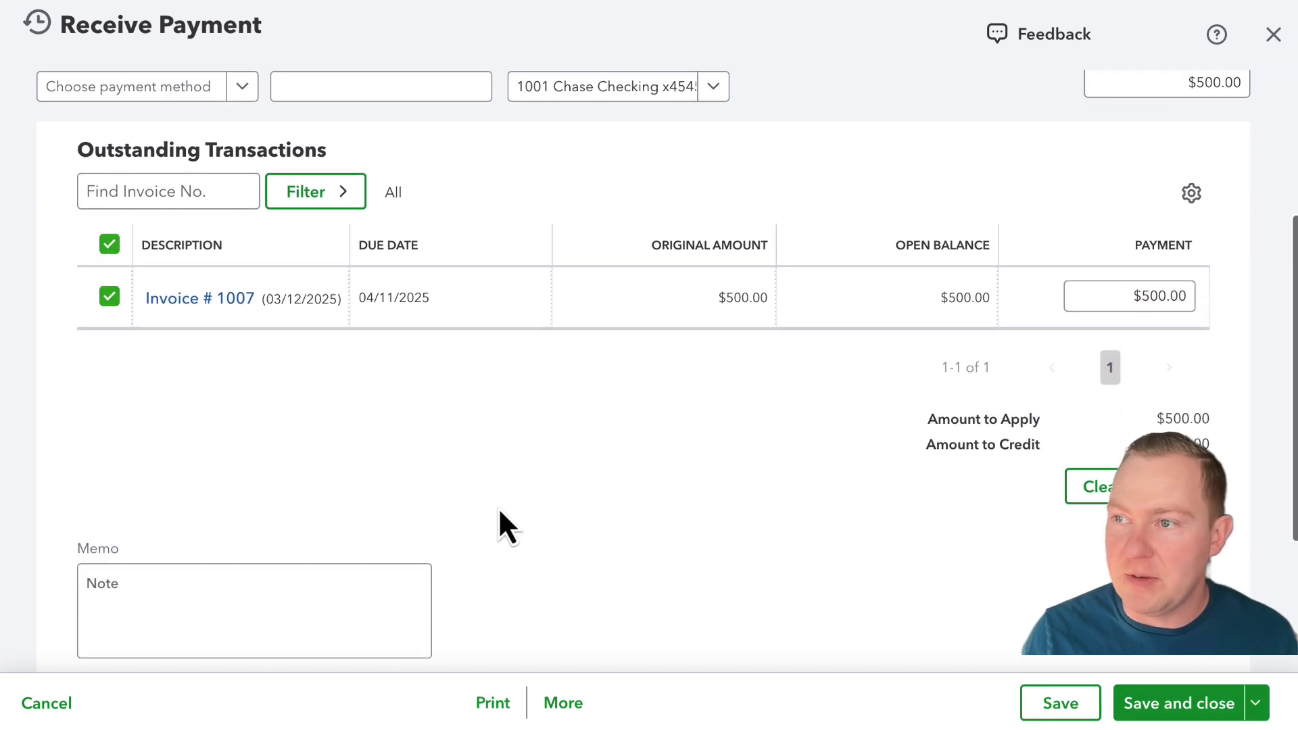
pyautogui.scroll(3, 263, 485)
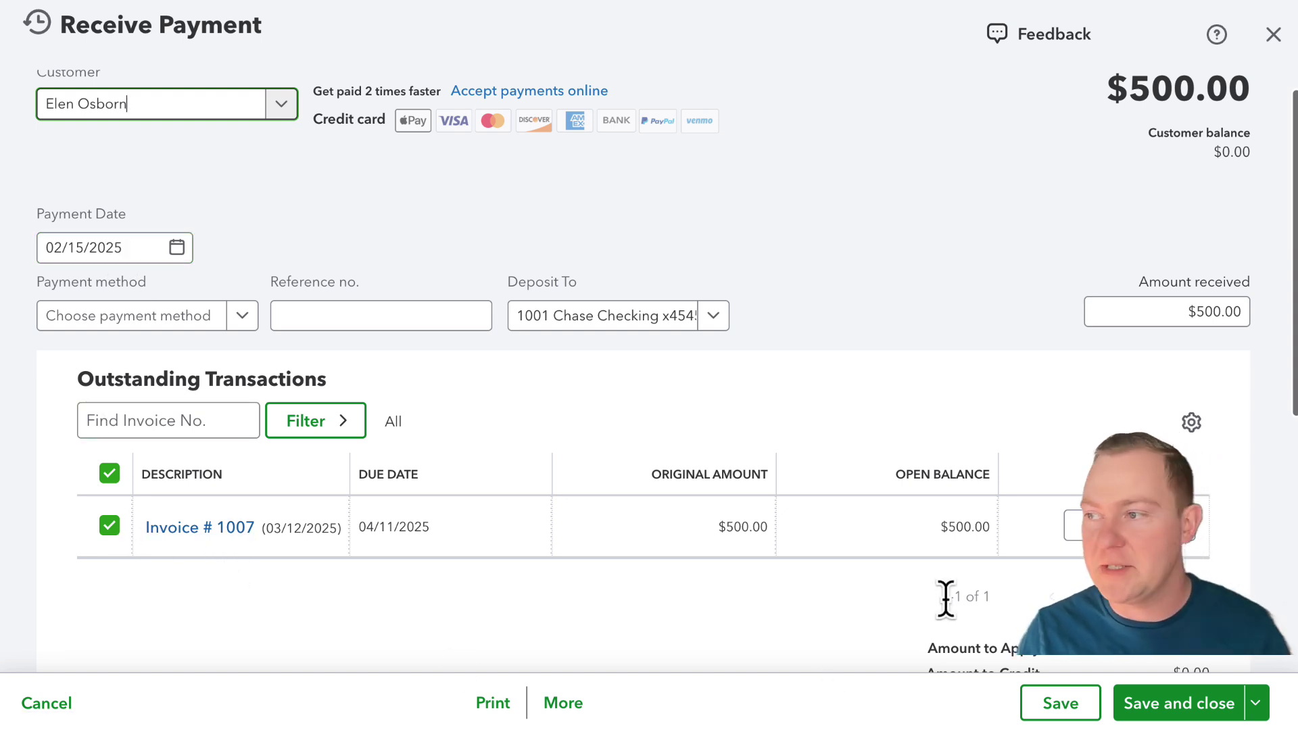
# Close the payment unchanged and return to the Profit and Loss summary.
pyautogui.click(1272, 35)
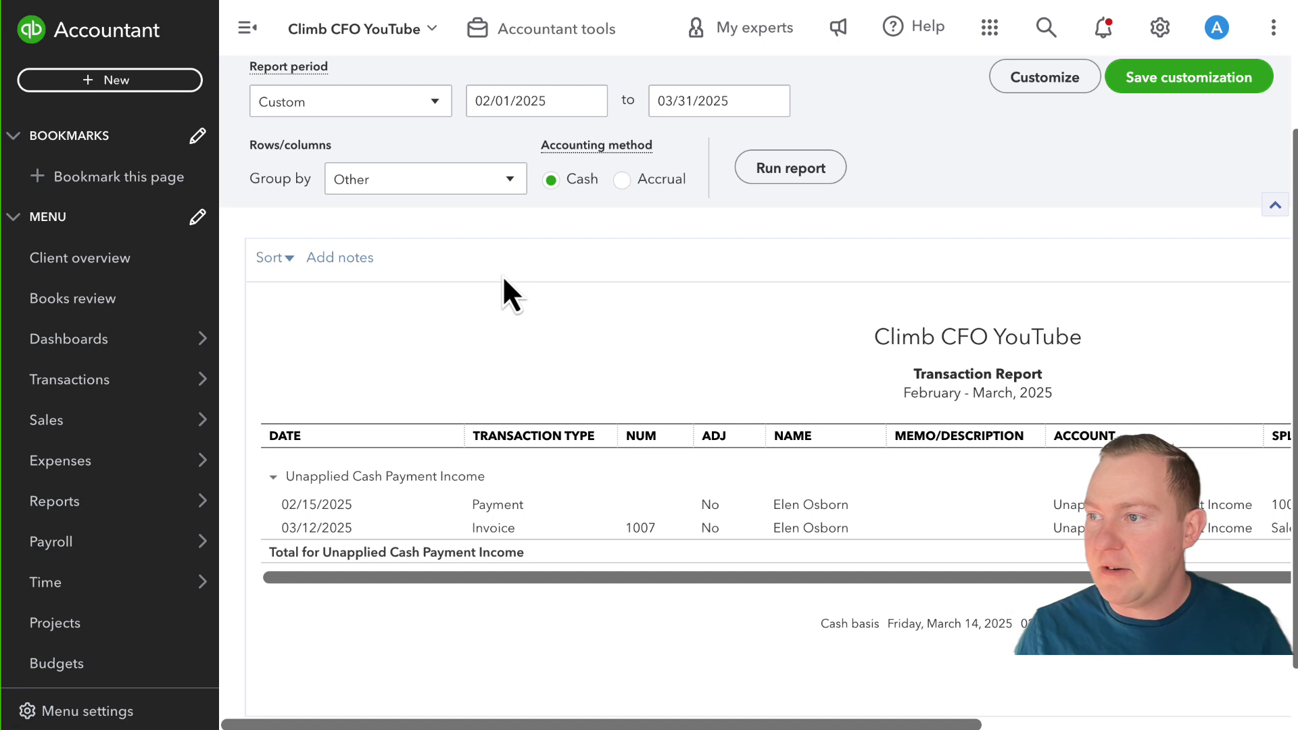
pyautogui.scroll(3, 507, 289)
pyautogui.click(354, 81)
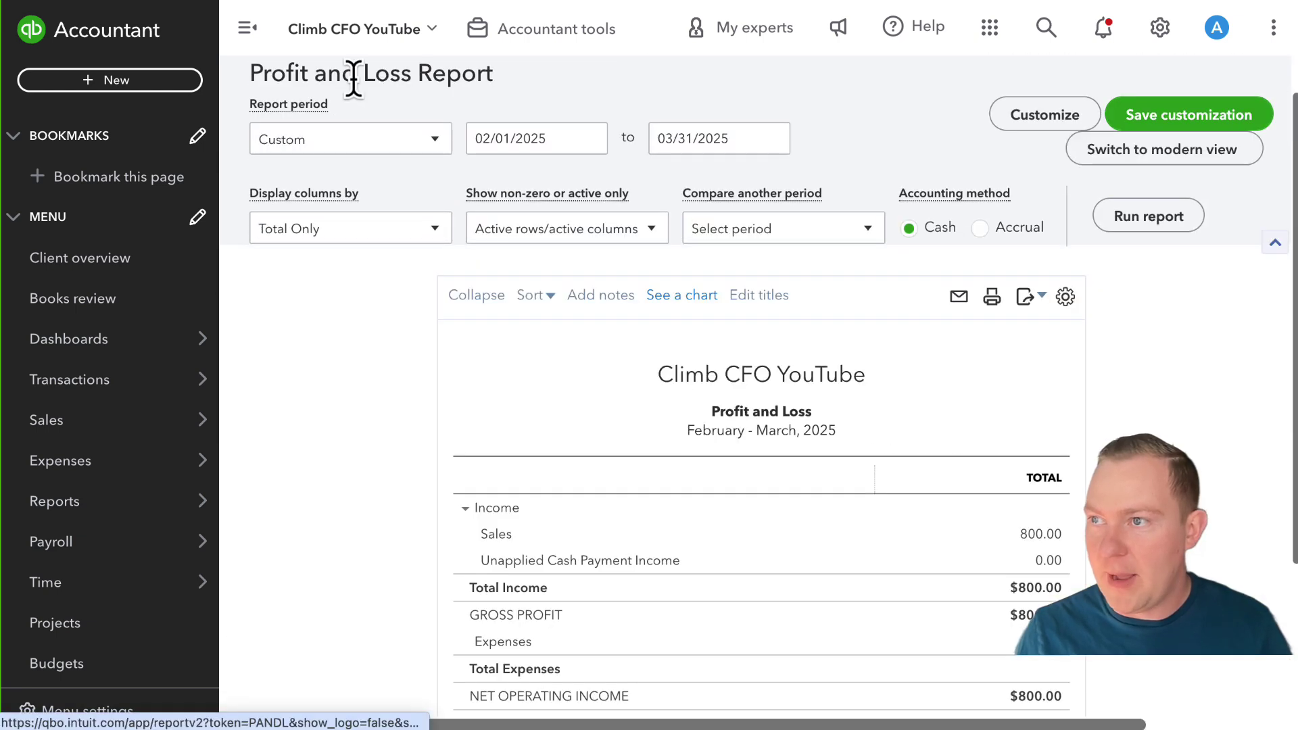
# Review the transactions behind Sales 800.00, then go back to the summary.
pyautogui.click(1044, 535)
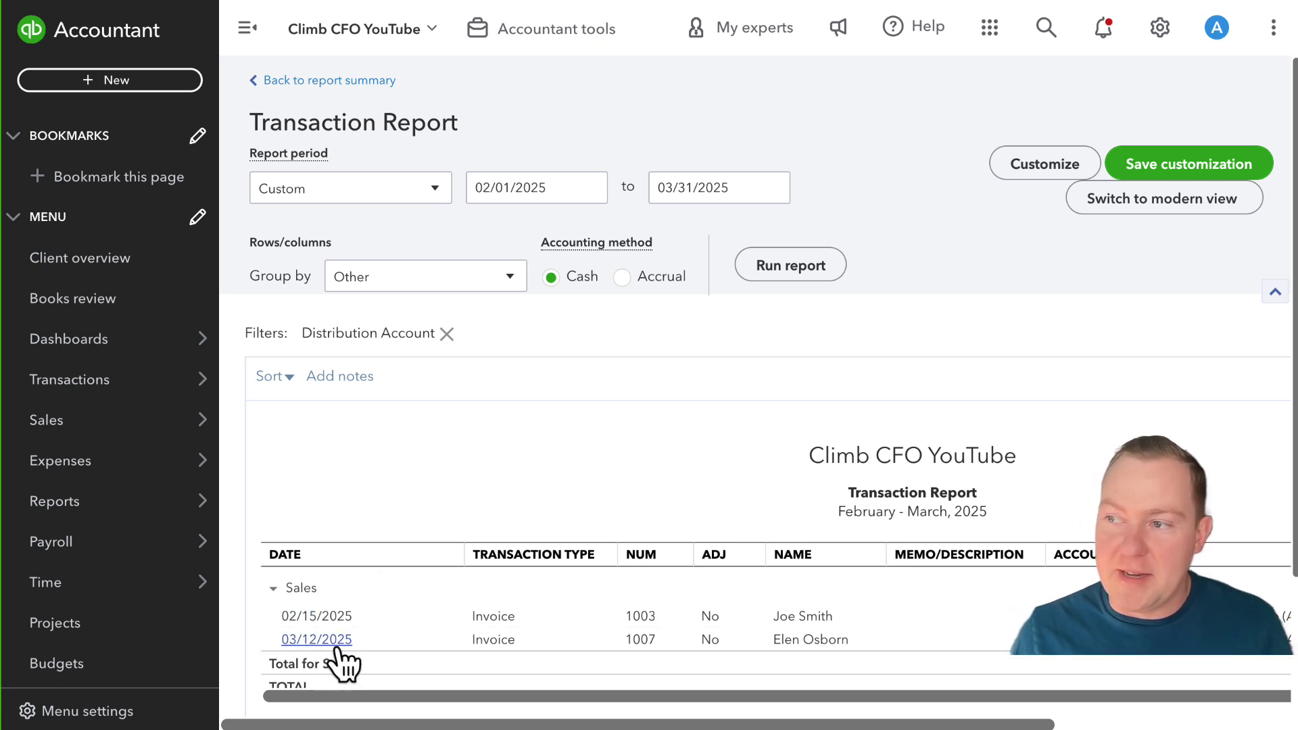
pyautogui.hscroll(5, 339, 659)
pyautogui.hscroll(3, 335, 647)
pyautogui.hscroll(-10, 335, 647)
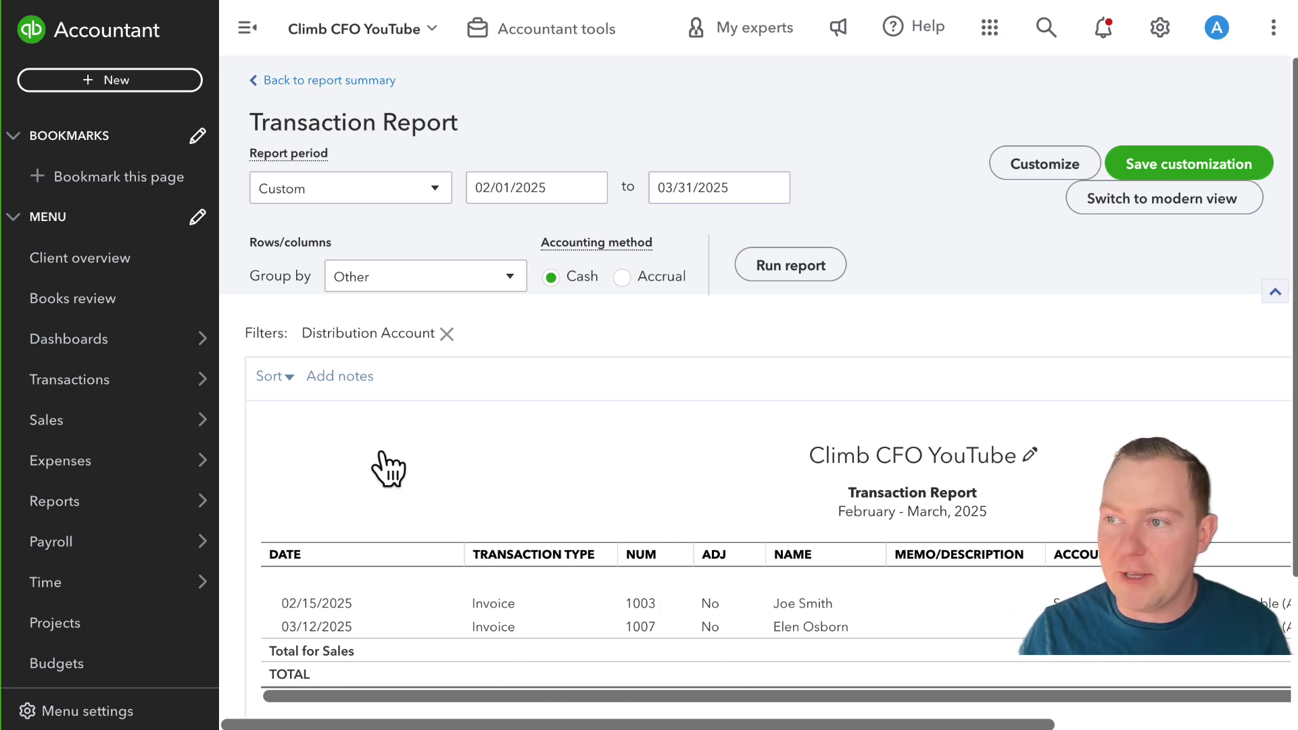
pyautogui.click(355, 82)
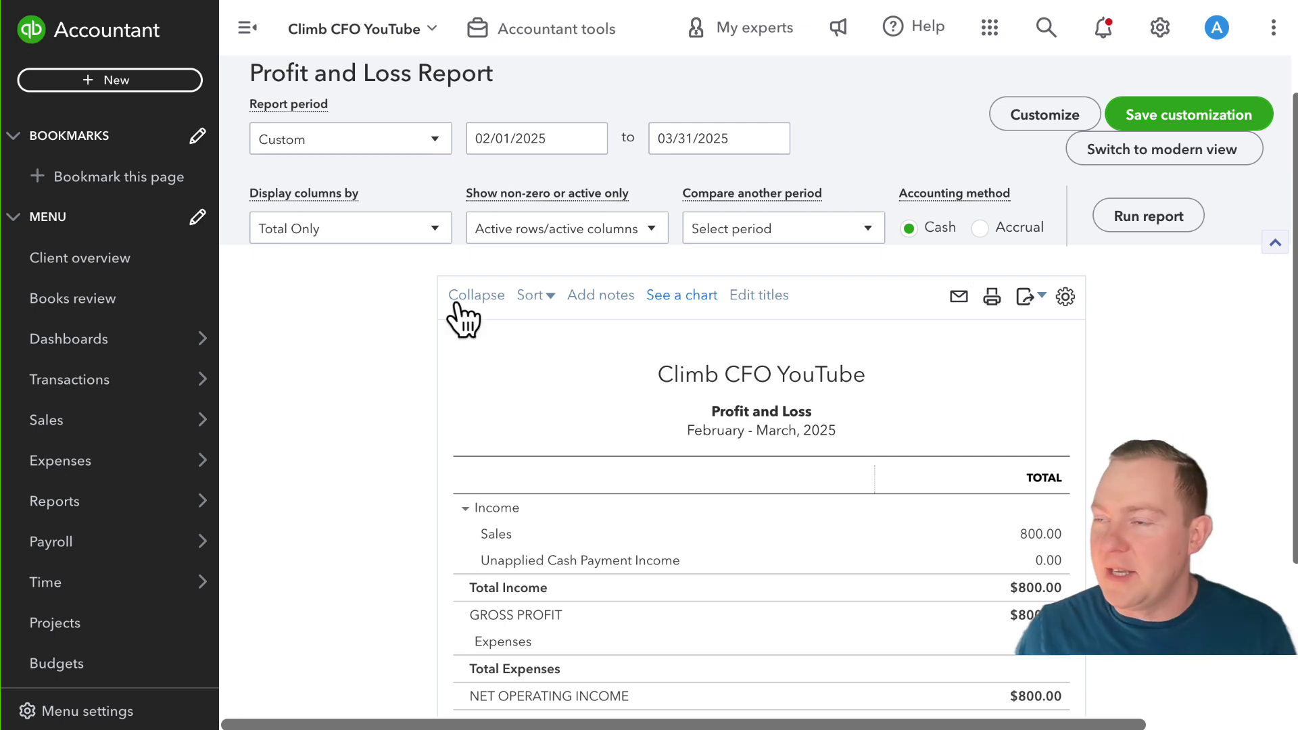
# Show the report by Months and open March's -500.00 Unapplied Cash Payment Income transactions.
pyautogui.click(301, 230)
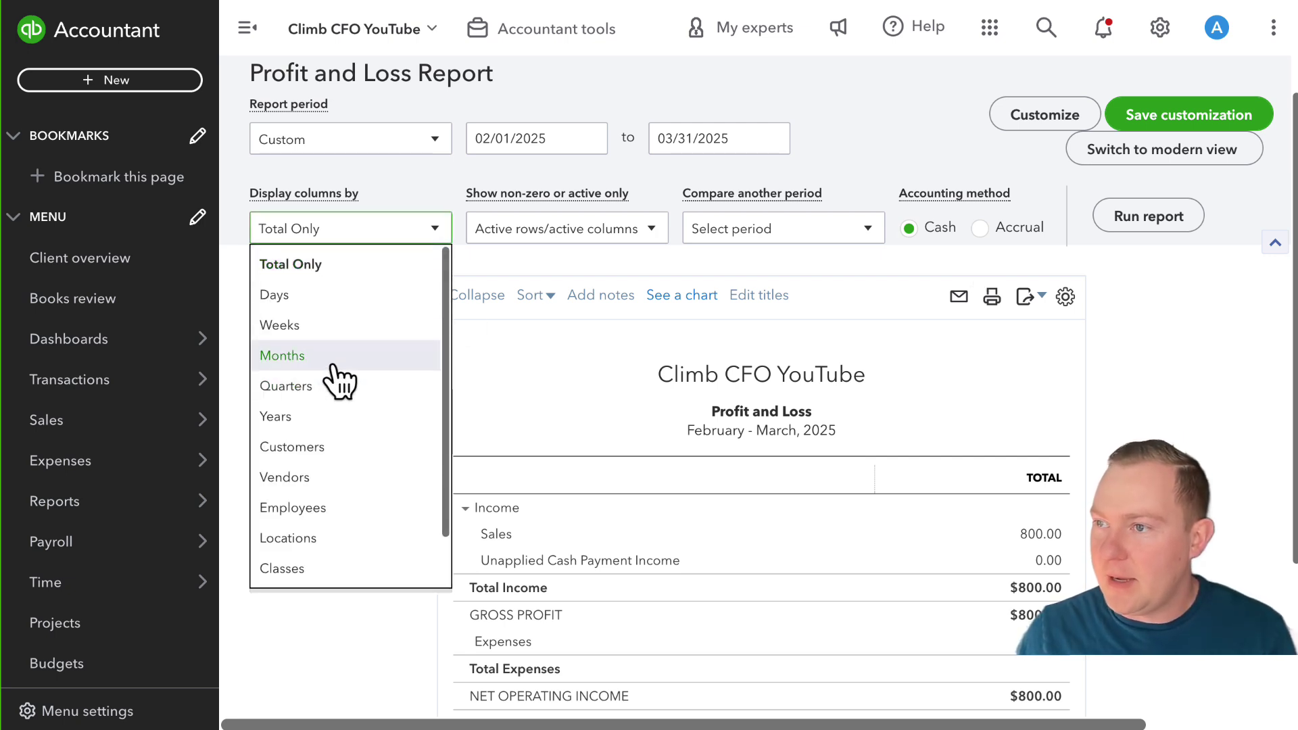
pyautogui.click(282, 356)
pyautogui.click(1152, 223)
pyautogui.scroll(-3, 1149, 351)
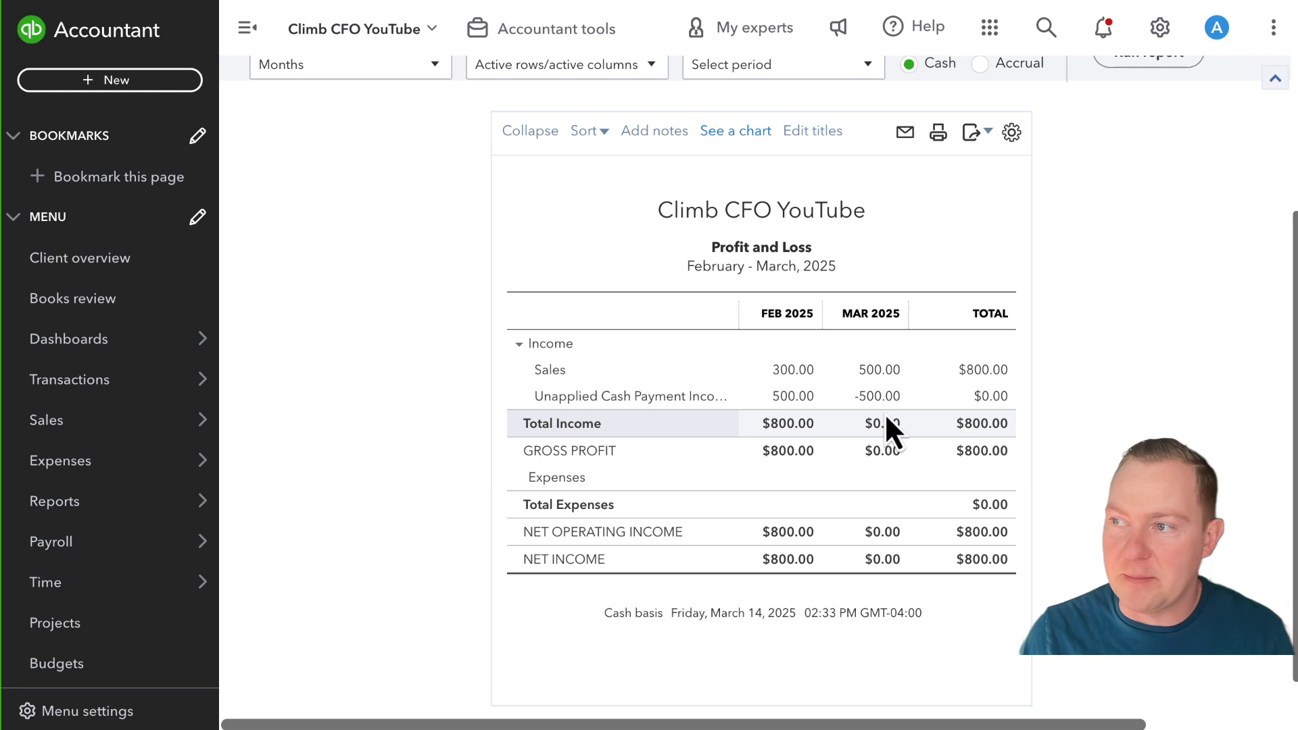
pyautogui.moveTo(736, 325); pyautogui.dragTo(787, 326)
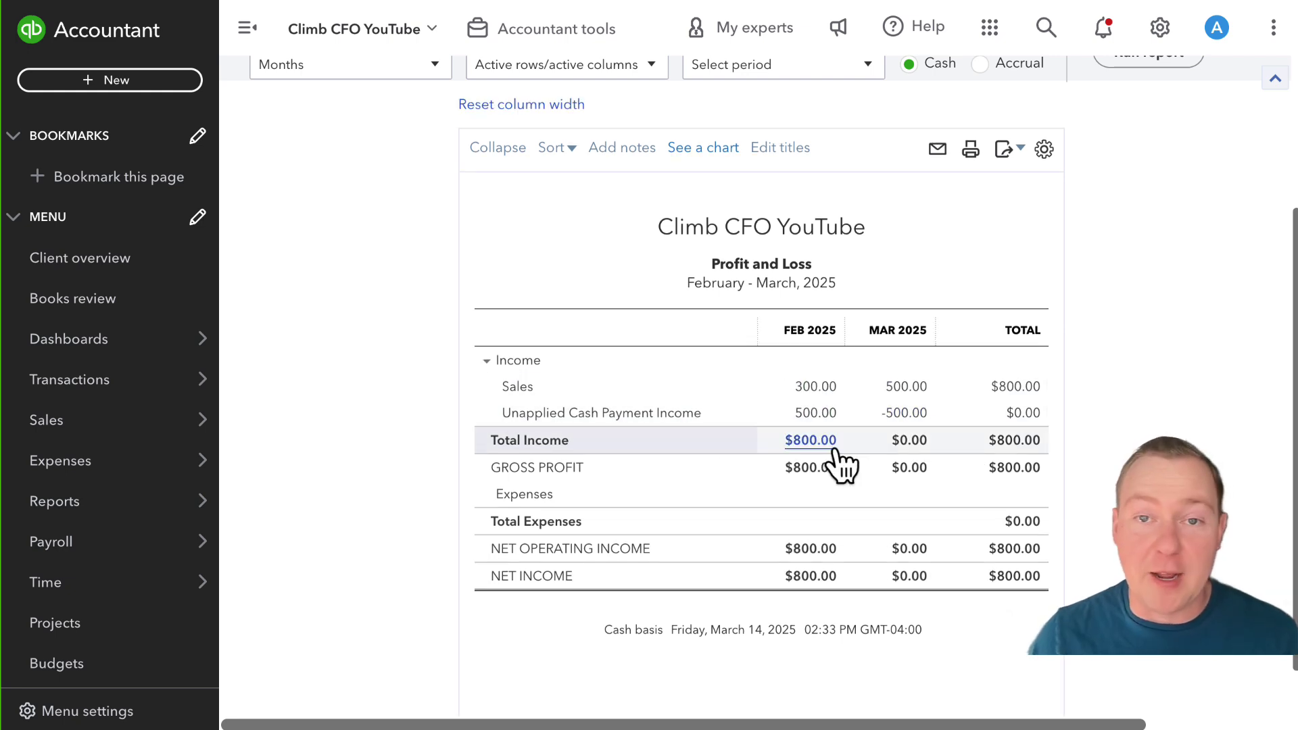
pyautogui.click(891, 414)
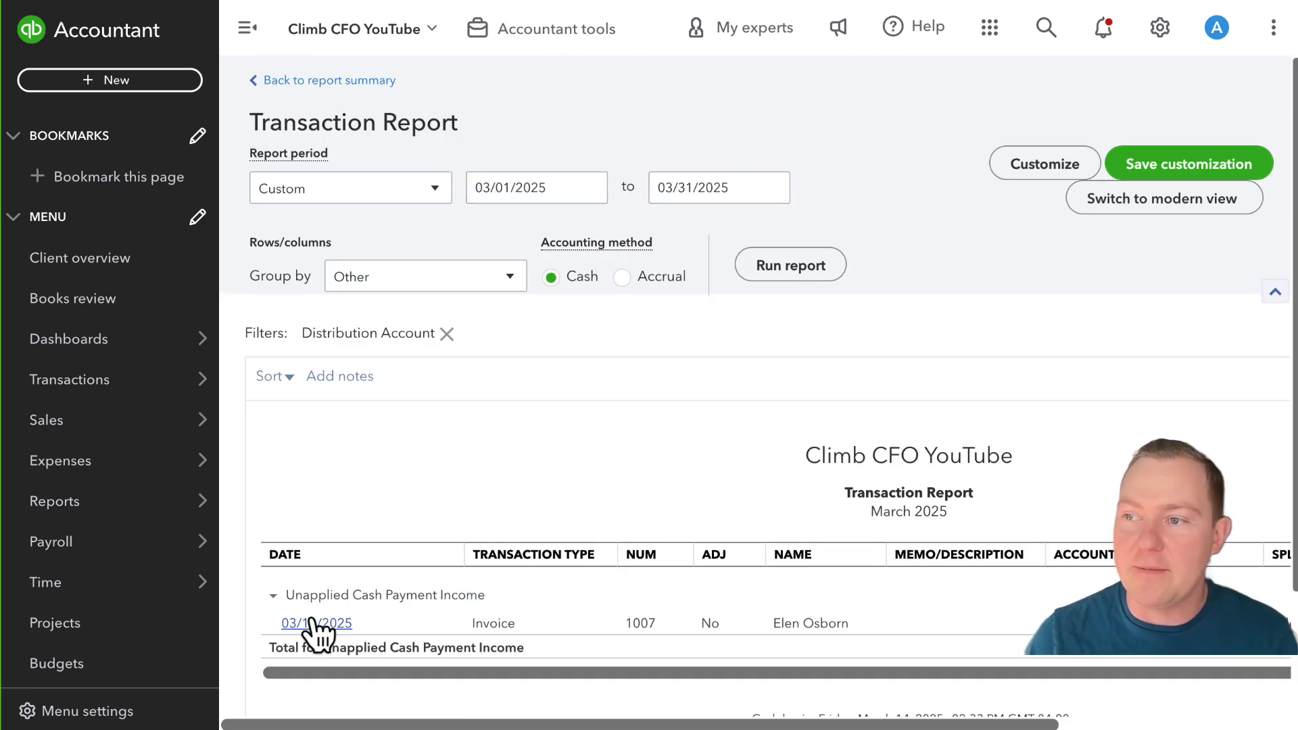
# Change invoice 1007's date to 02/16/2025 and confirm saving the change.
pyautogui.click(313, 622)
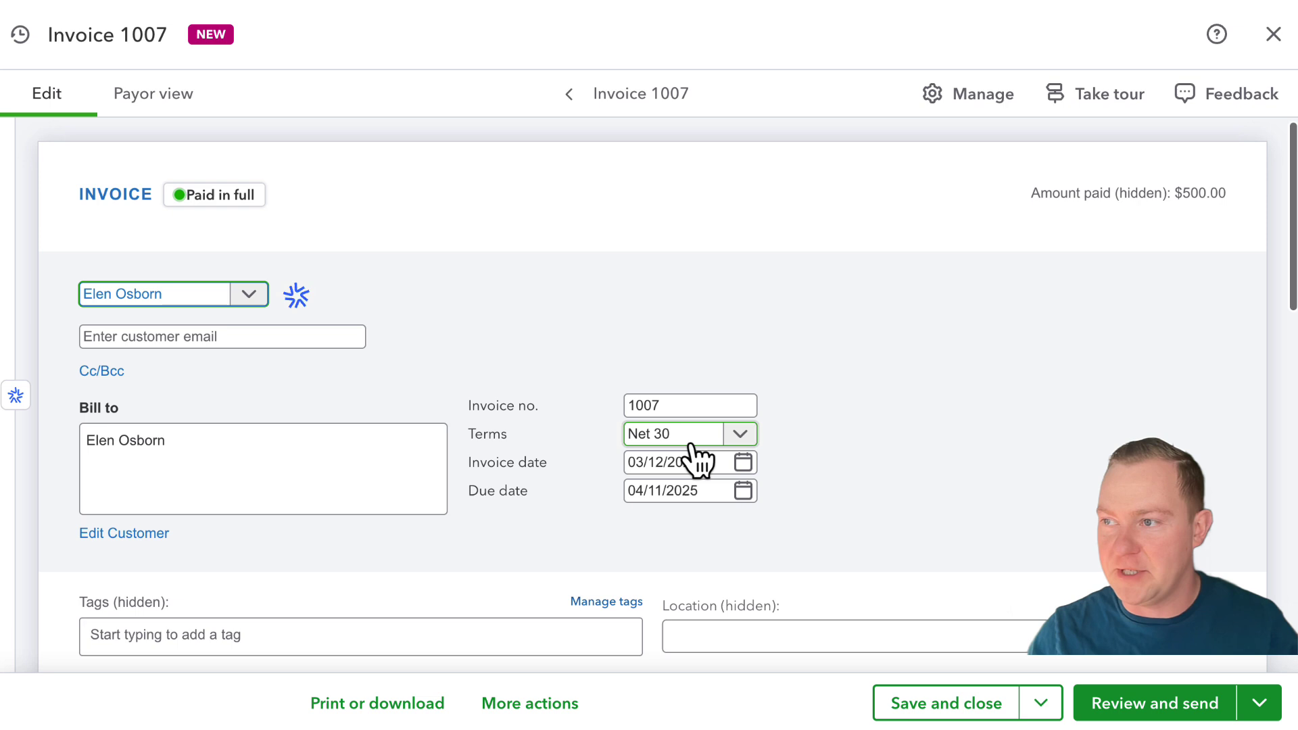
pyautogui.click(685, 460)
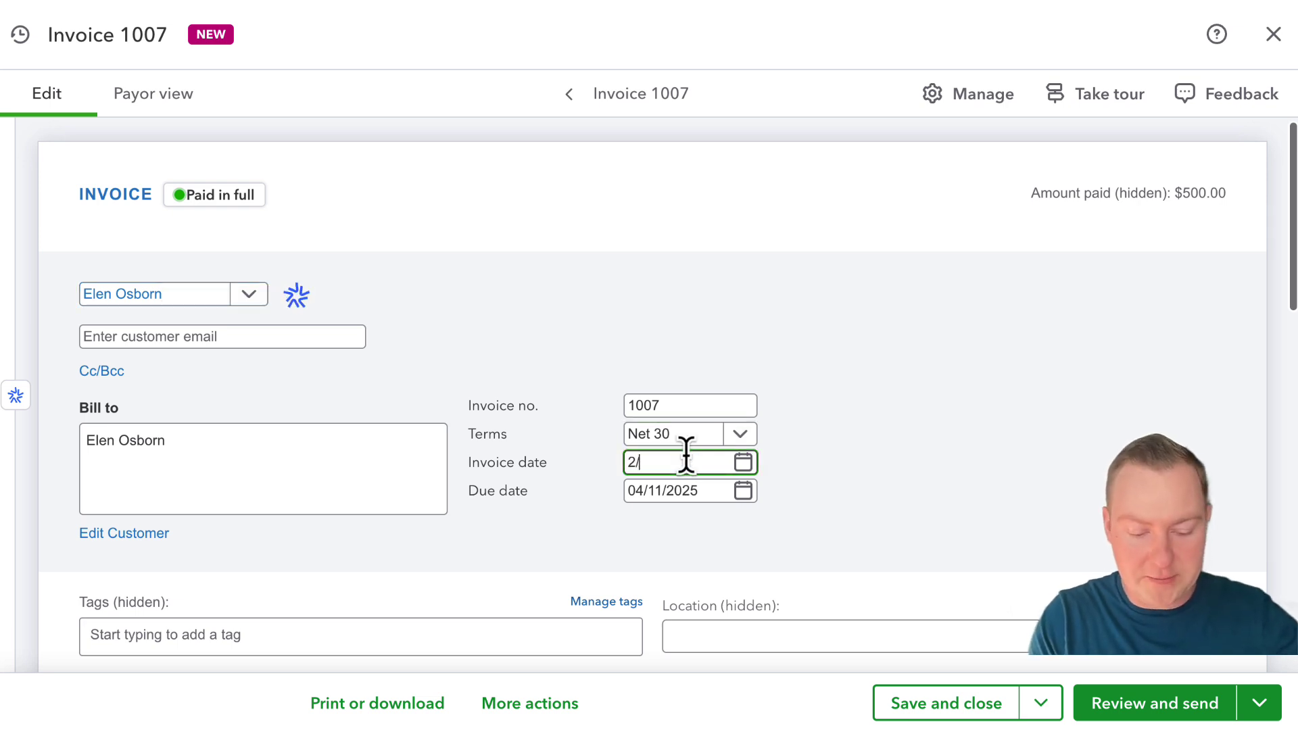
pyautogui.write('2/16')
pyautogui.press('Tab')
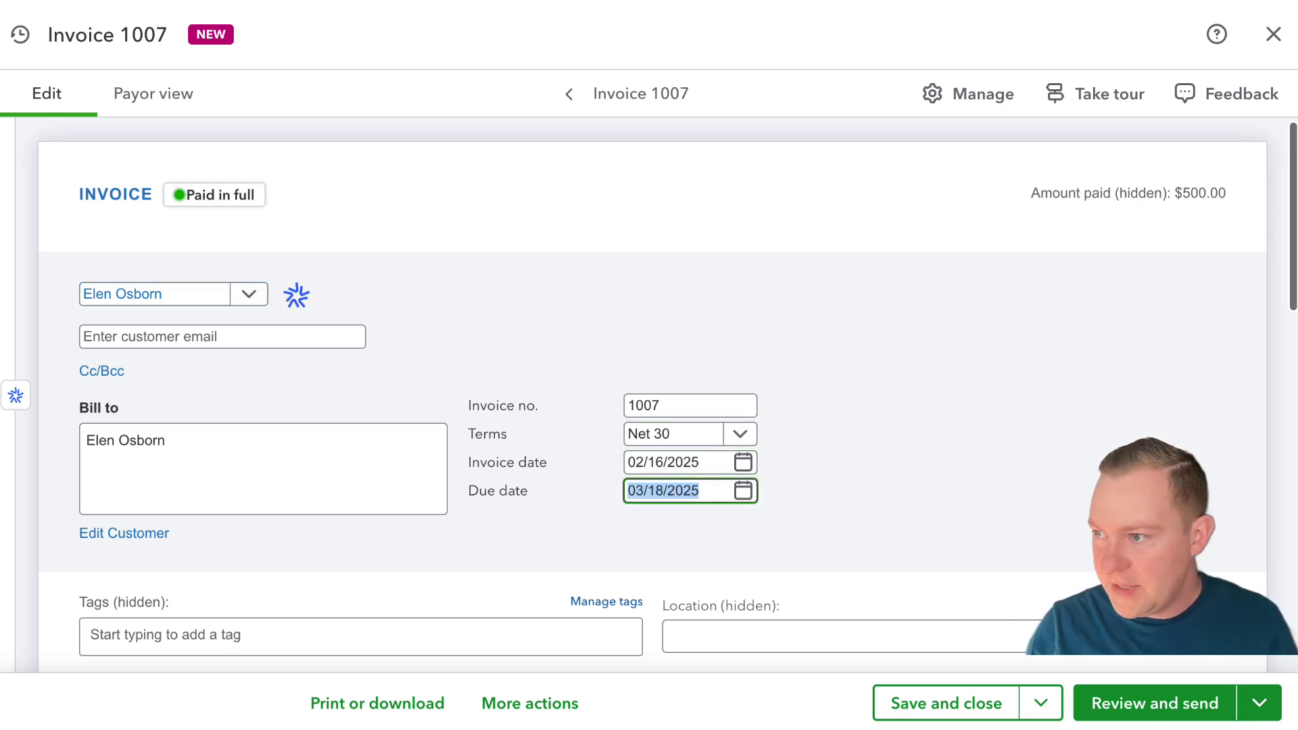
pyautogui.click(966, 707)
pyautogui.click(724, 447)
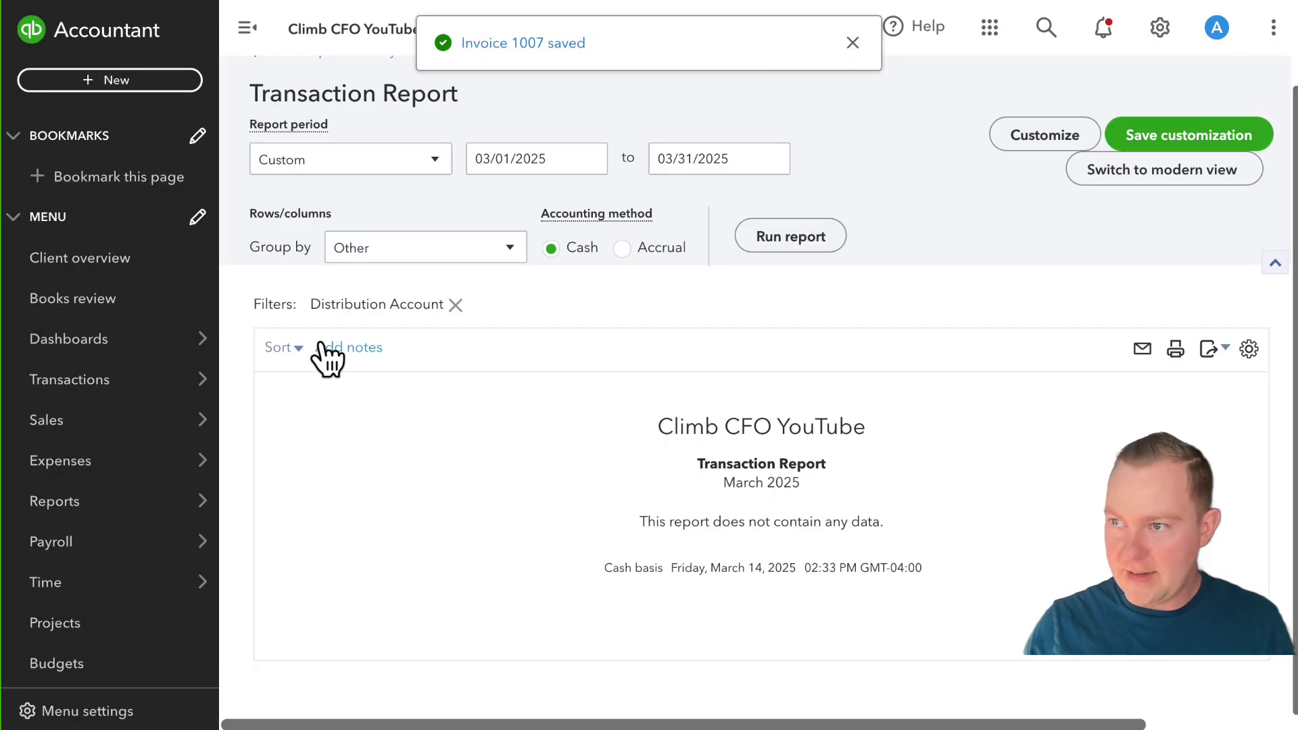
pyautogui.scroll(1, 318, 287)
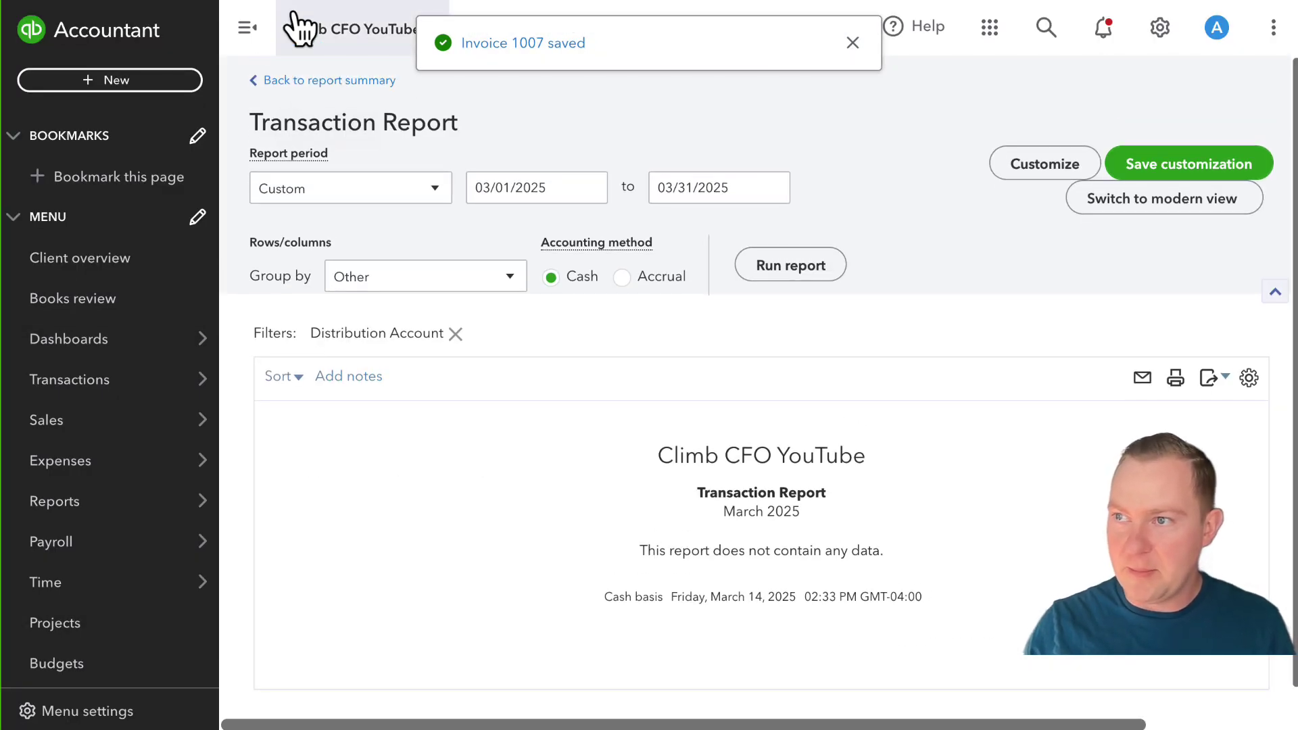
# Check February's 0.00 Unapplied Cash Payment Income transactions and return to the monthly summary.
pyautogui.click(328, 81)
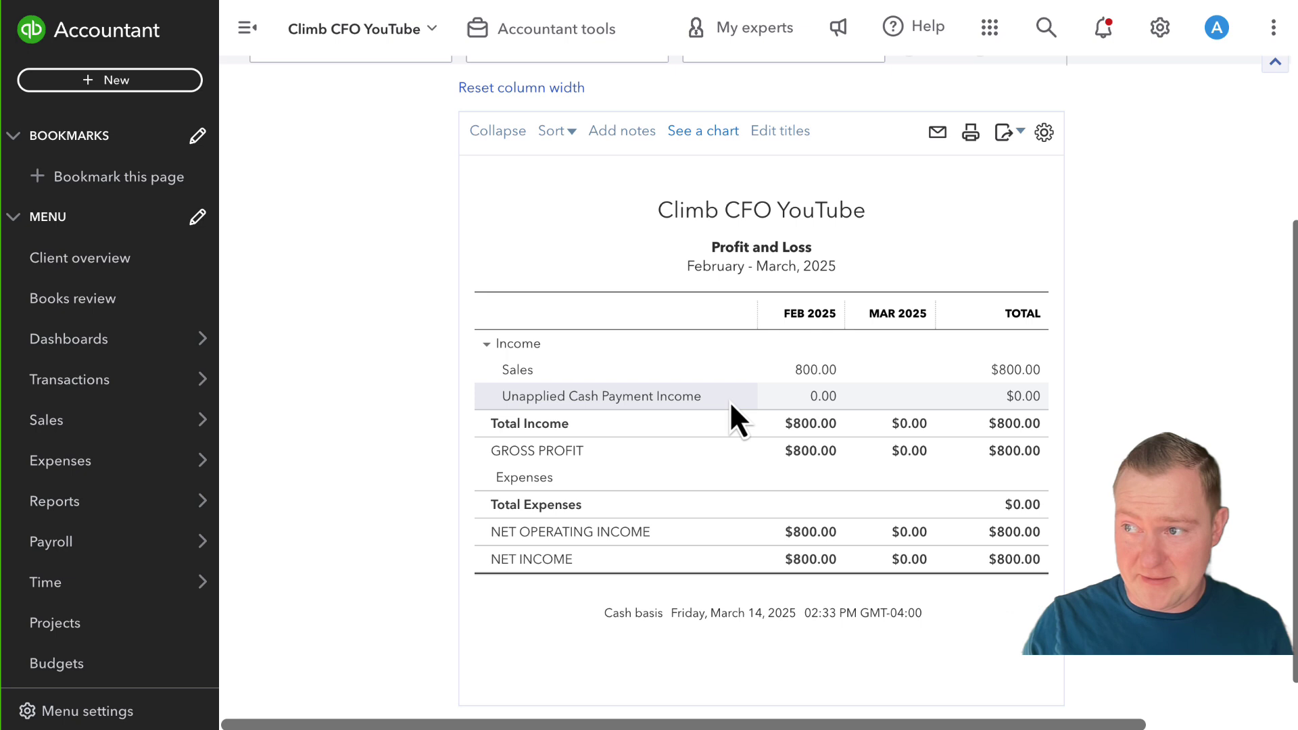
pyautogui.click(825, 397)
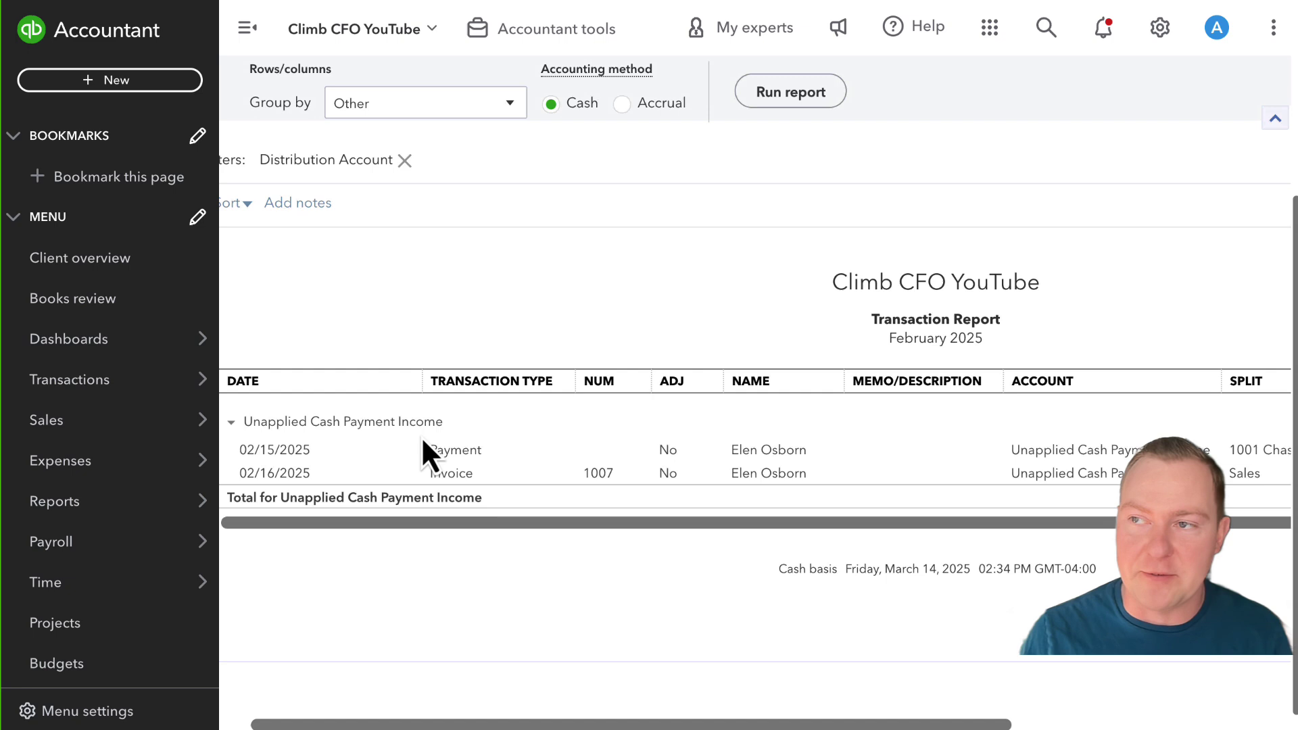
pyautogui.scroll(3, 421, 436)
pyautogui.click(284, 82)
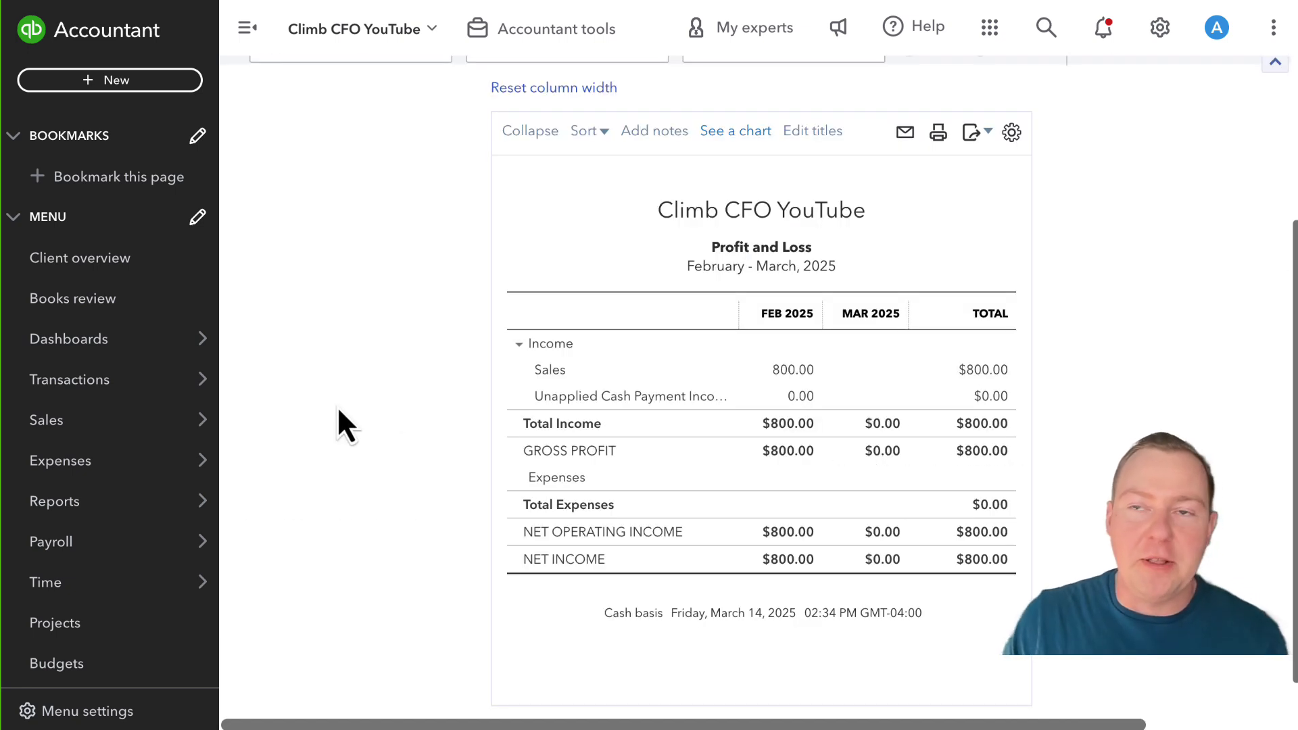